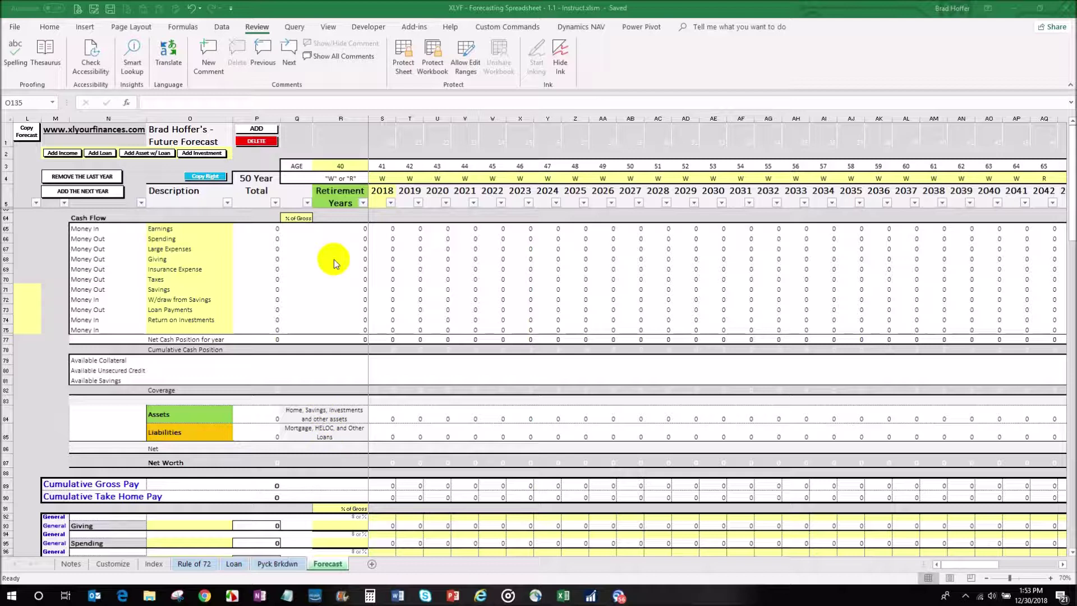
# Set the first year of the forecast timeline to 2019.
pyautogui.click(342, 177)
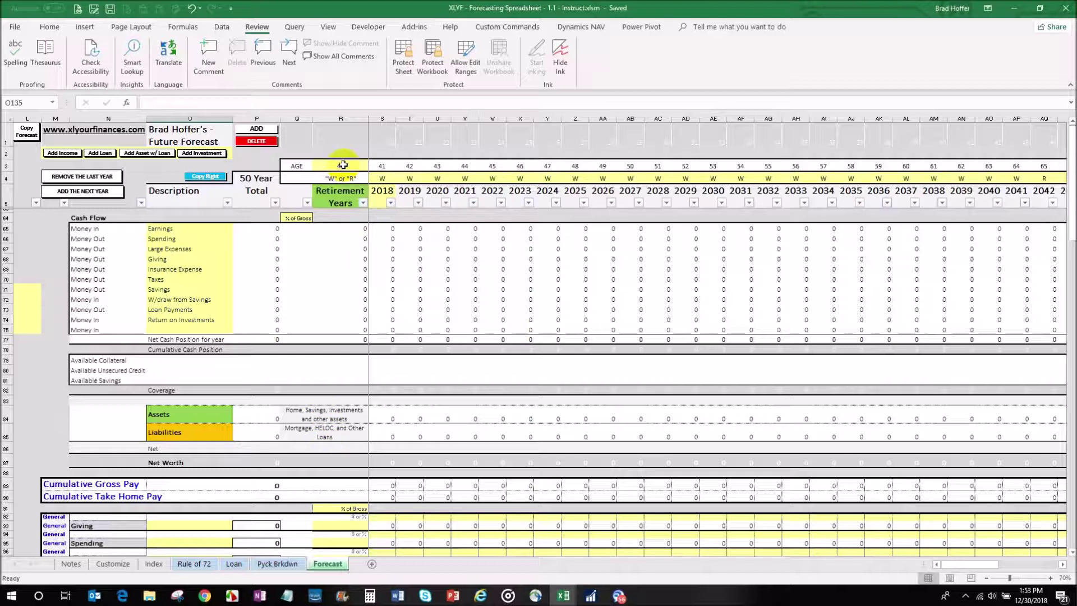
pyautogui.click(343, 164)
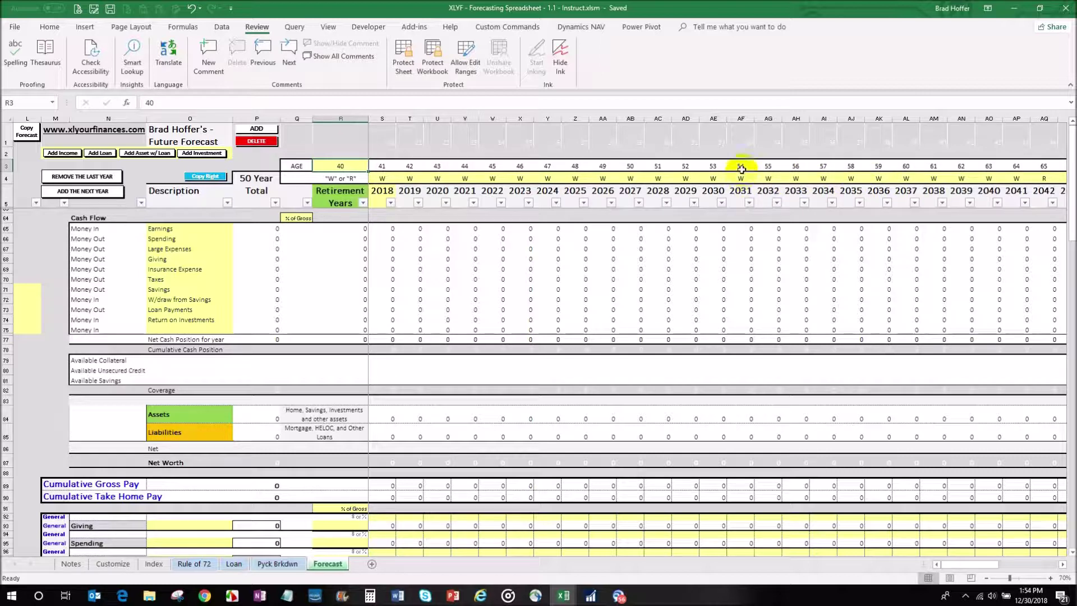
pyautogui.click(381, 193)
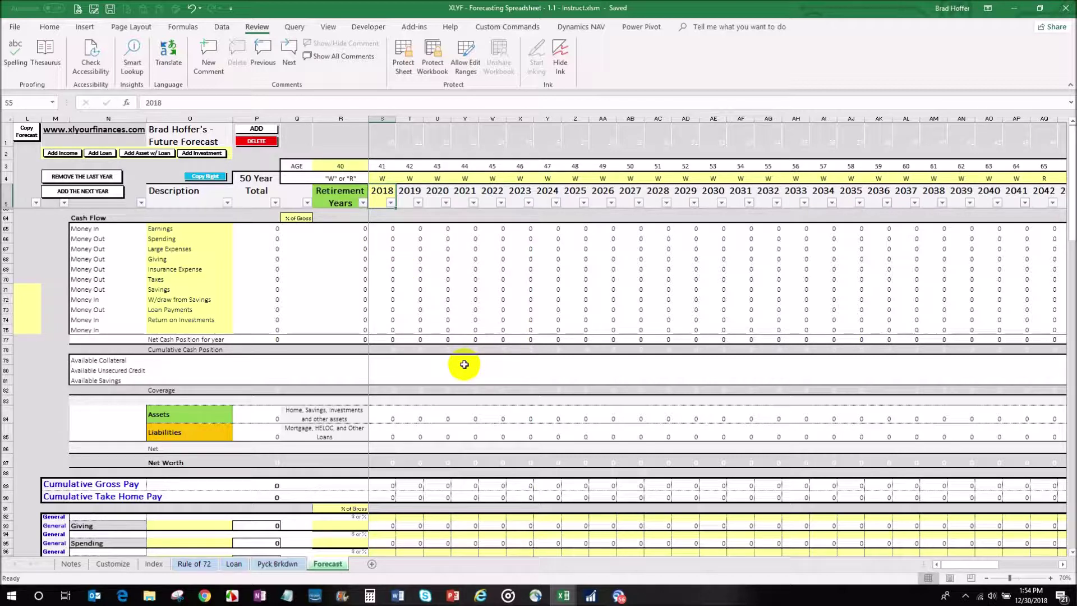
pyautogui.write('2')
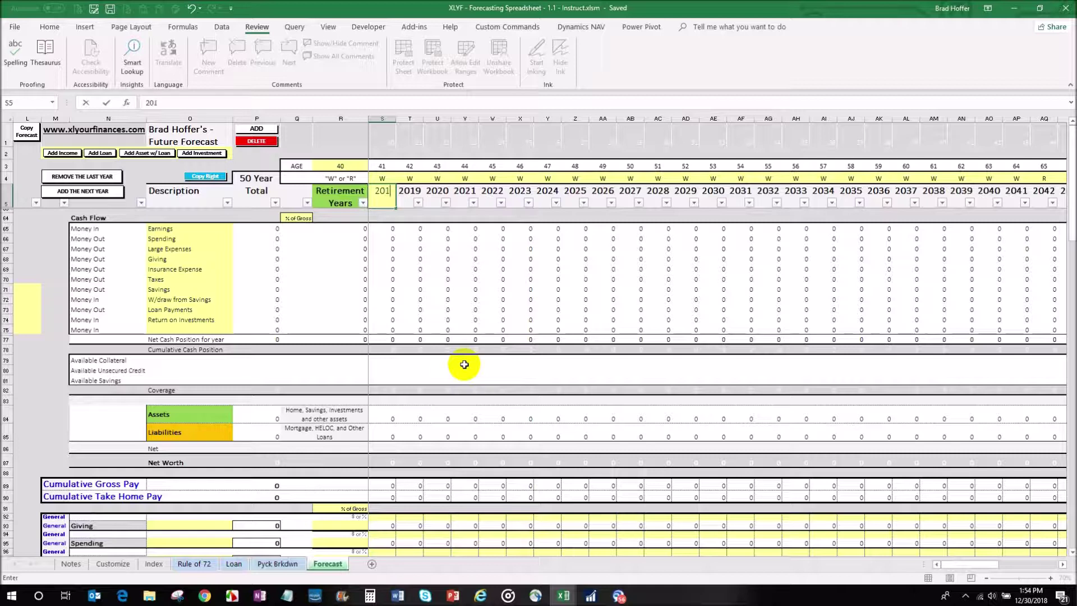
pyautogui.press('Return')
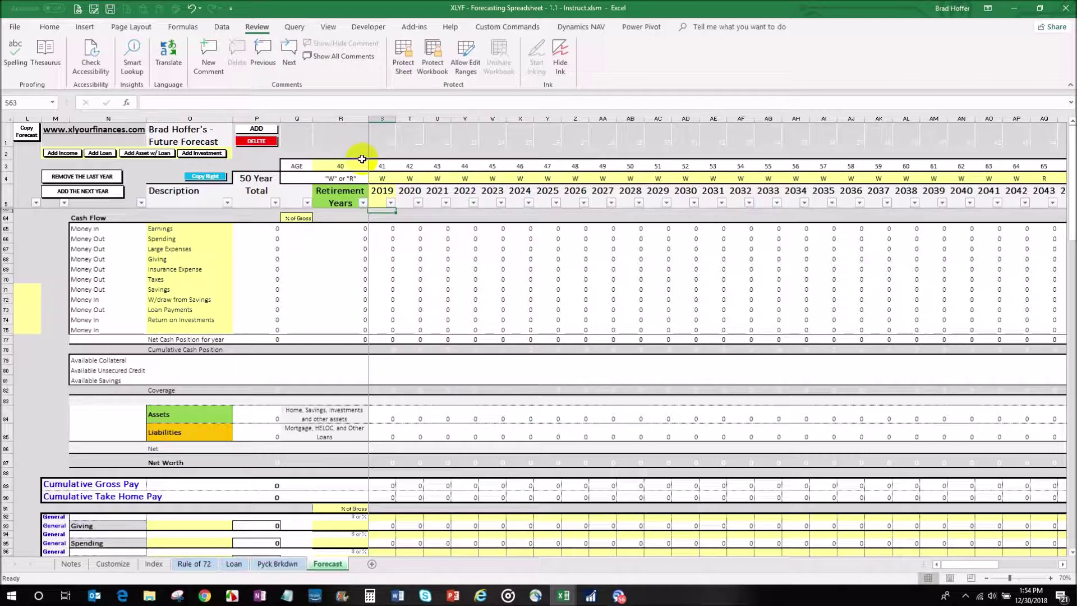
pyautogui.click(383, 167)
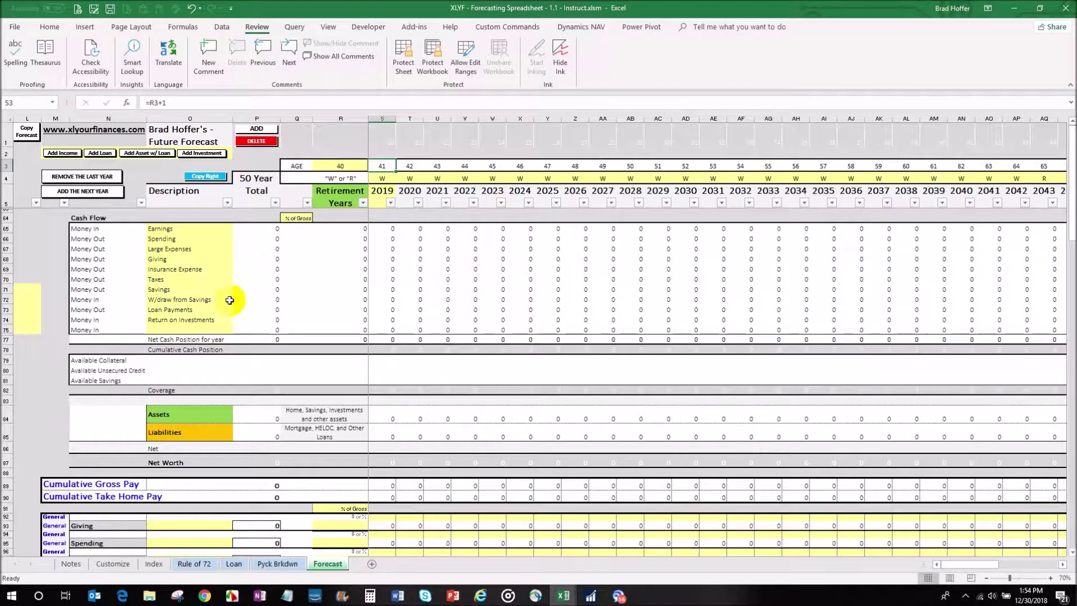
# Clear the employer name of the income section below the large expenses and enter Employer 1.
pyautogui.scroll(-10, 212, 303)
pyautogui.scroll(-6, 208, 303)
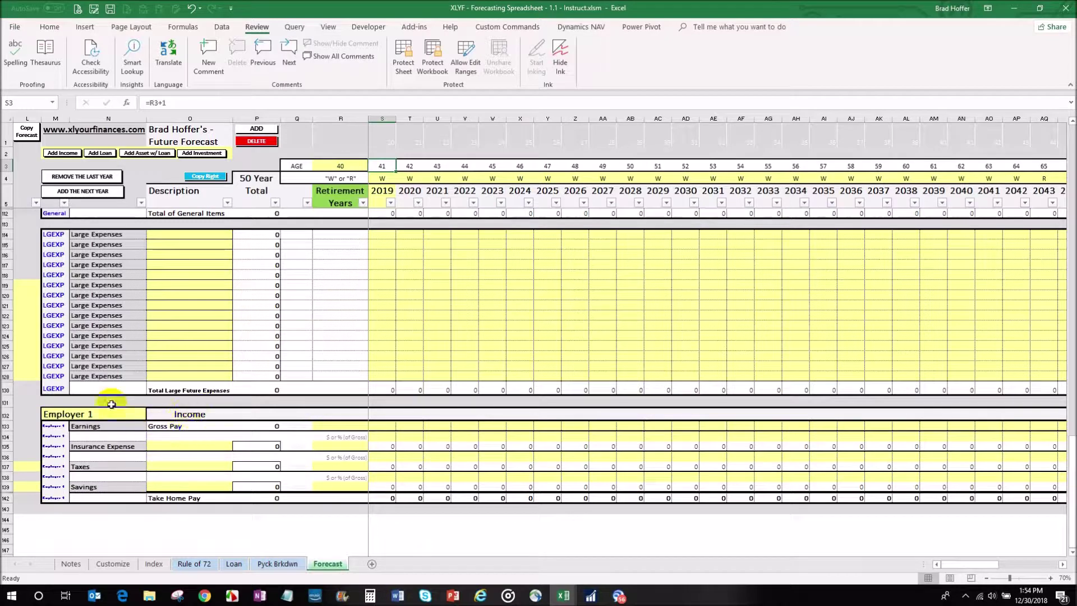
pyautogui.click(56, 414)
pyautogui.press('Delete')
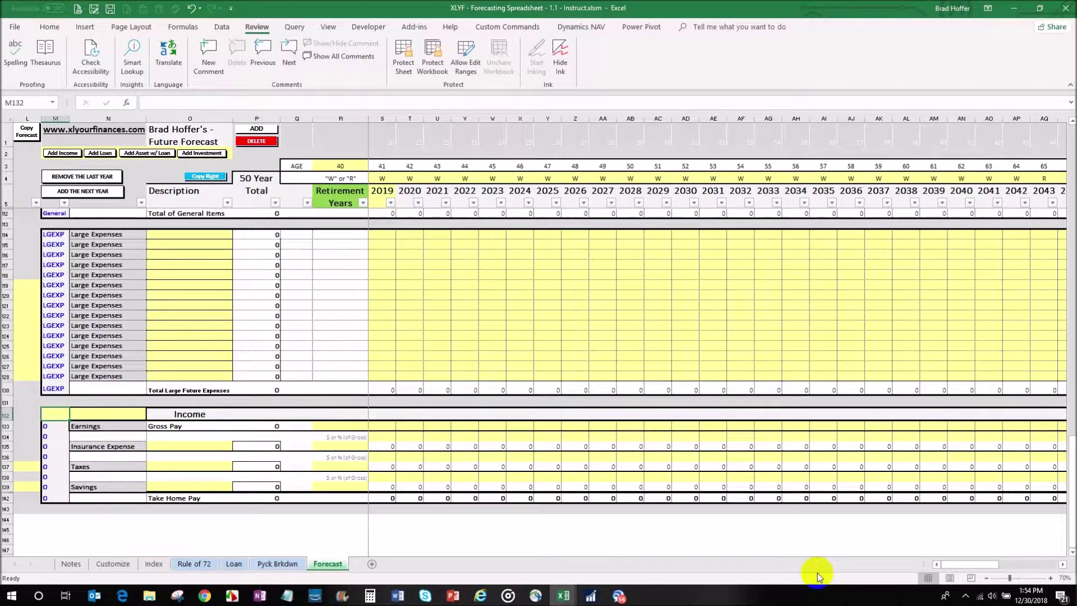
pyautogui.write('Employer 1')
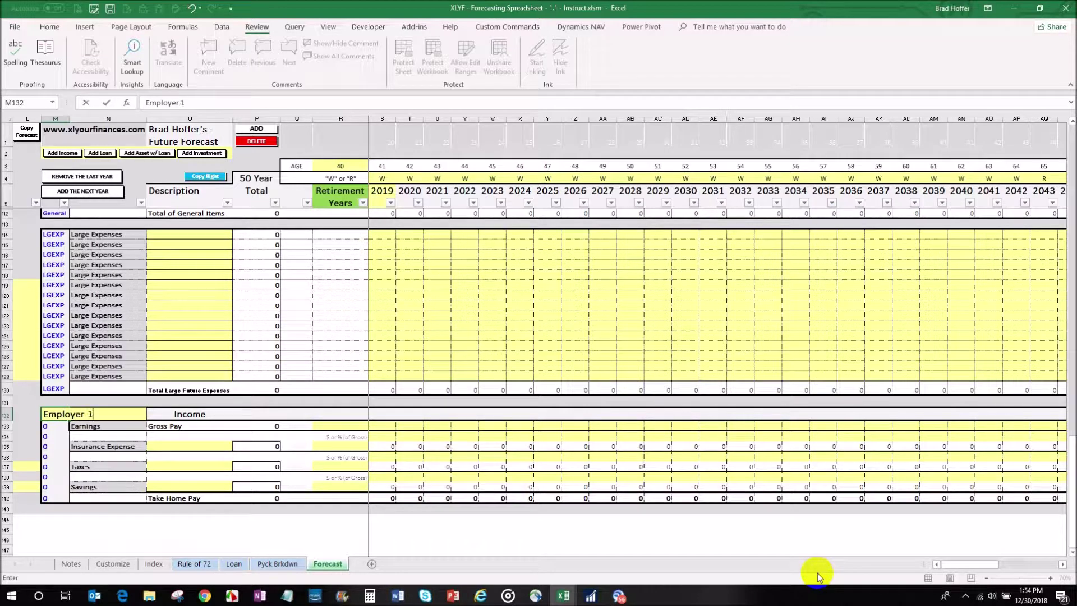
pyautogui.press('Return')
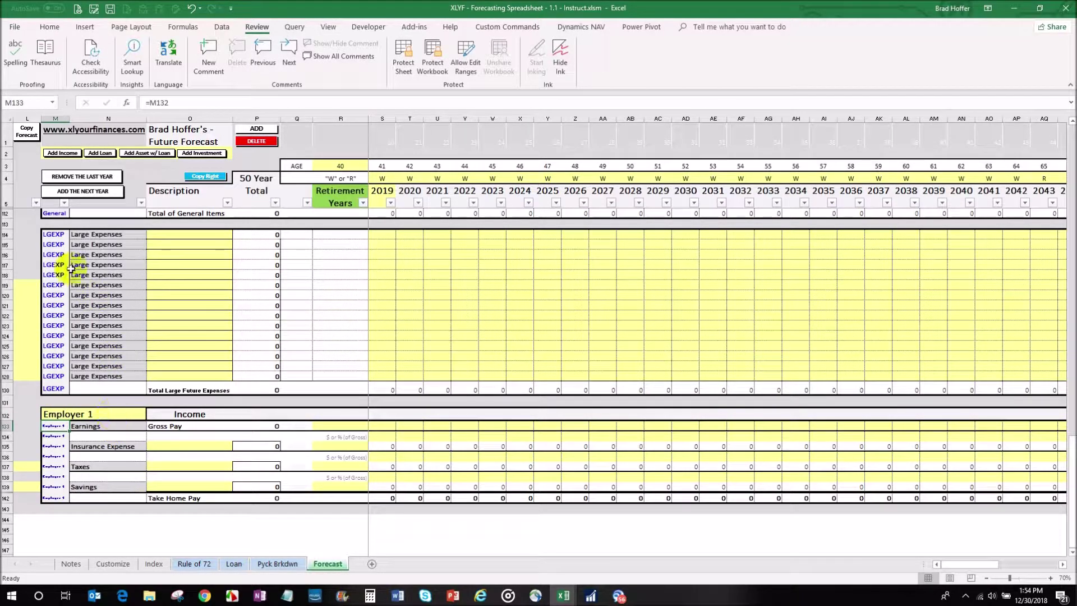
# Add another income section below Employer 1 and name it Employer 2.
pyautogui.click(64, 154)
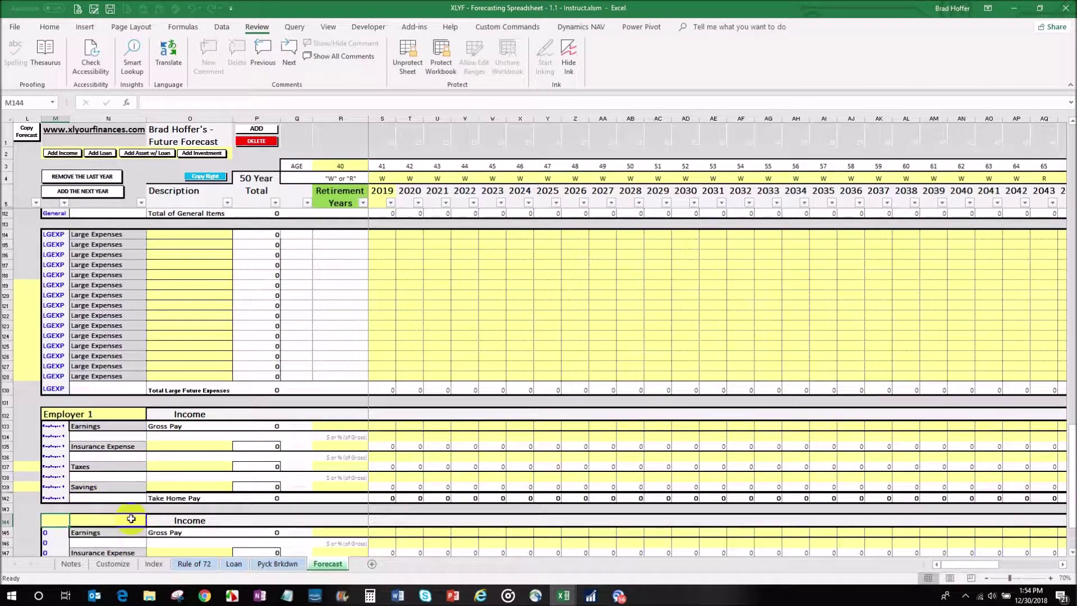
pyautogui.write('Employer 1')
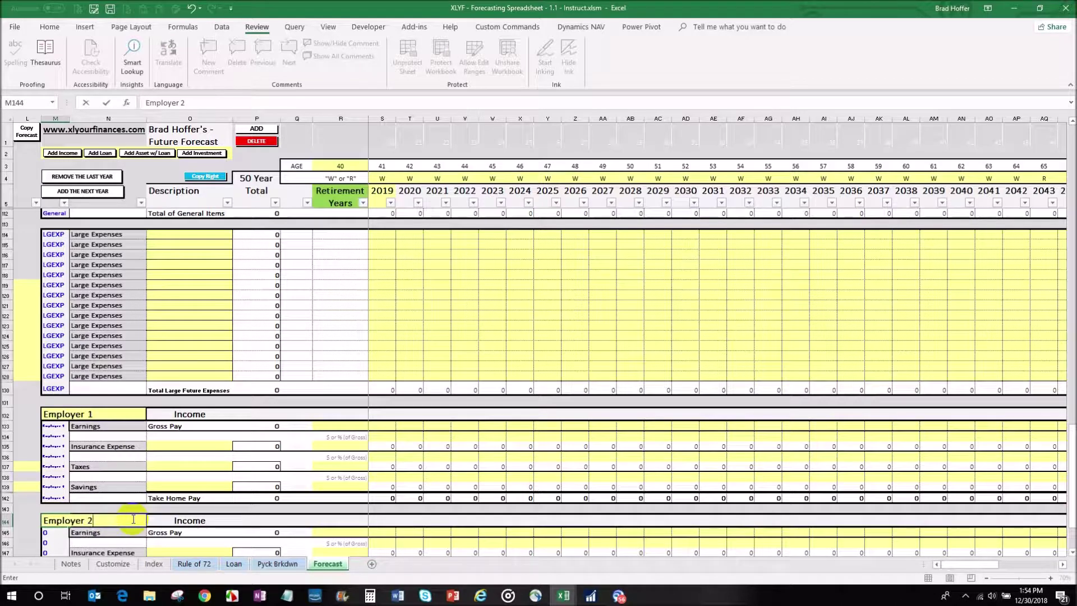
pyautogui.press('Return')
pyautogui.scroll(-2, 209, 496)
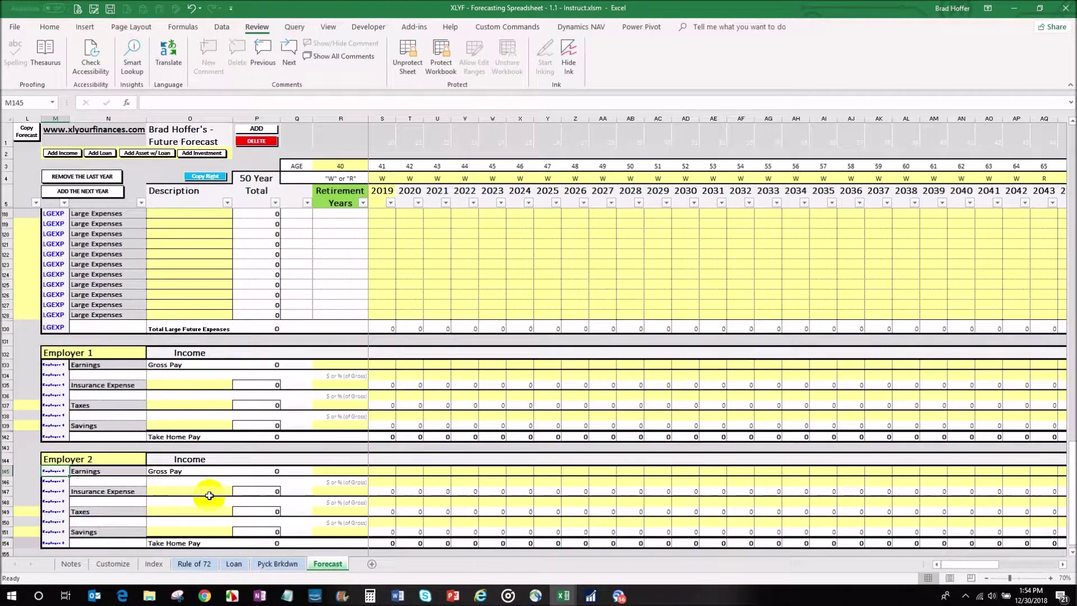
# Rename the Employer 2 income section as Delete and remove that section from the forecast.
pyautogui.scroll(5, 207, 471)
pyautogui.scroll(9, 286, 484)
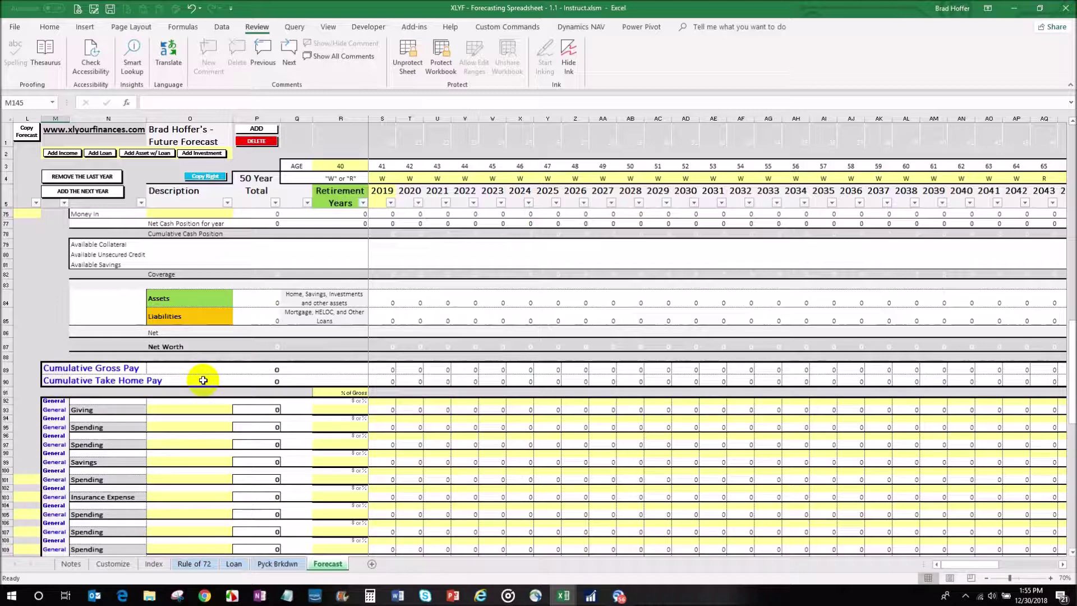
pyautogui.scroll(-12, 258, 393)
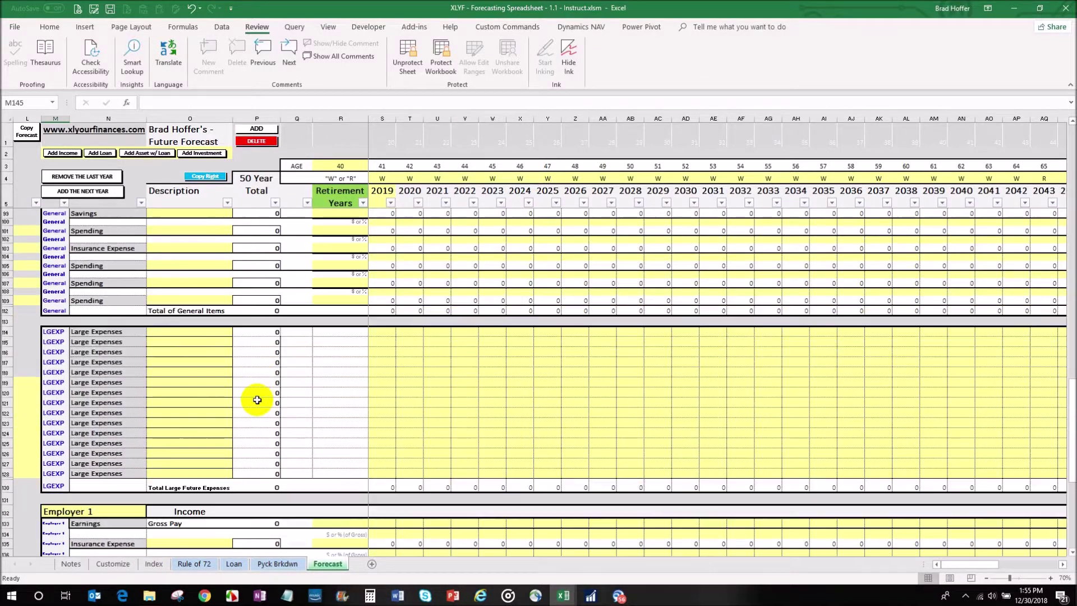
pyautogui.scroll(-2, 257, 400)
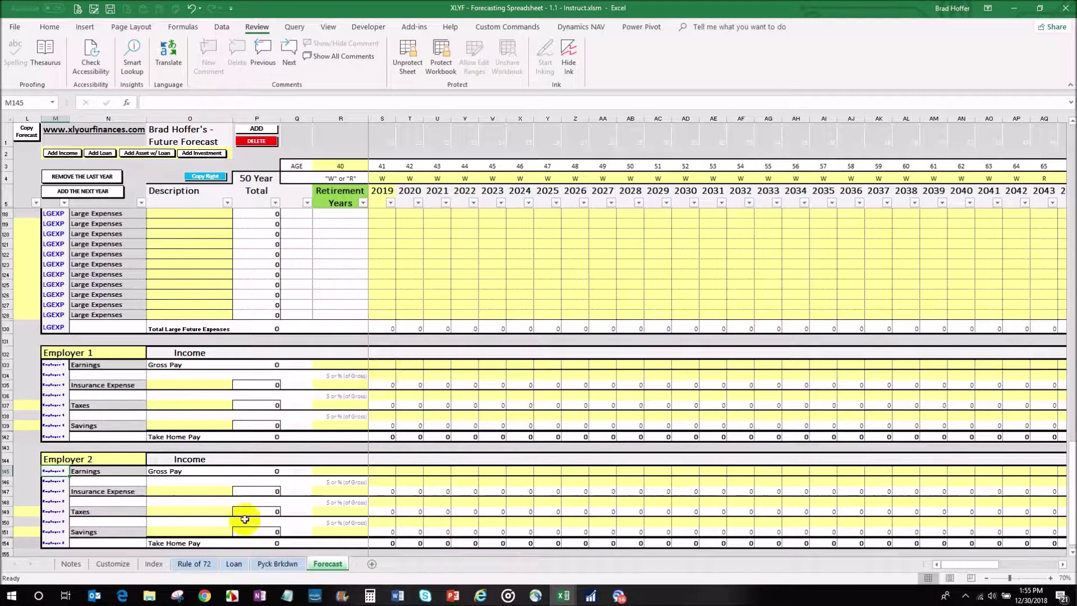
pyautogui.scroll(-2, 241, 443)
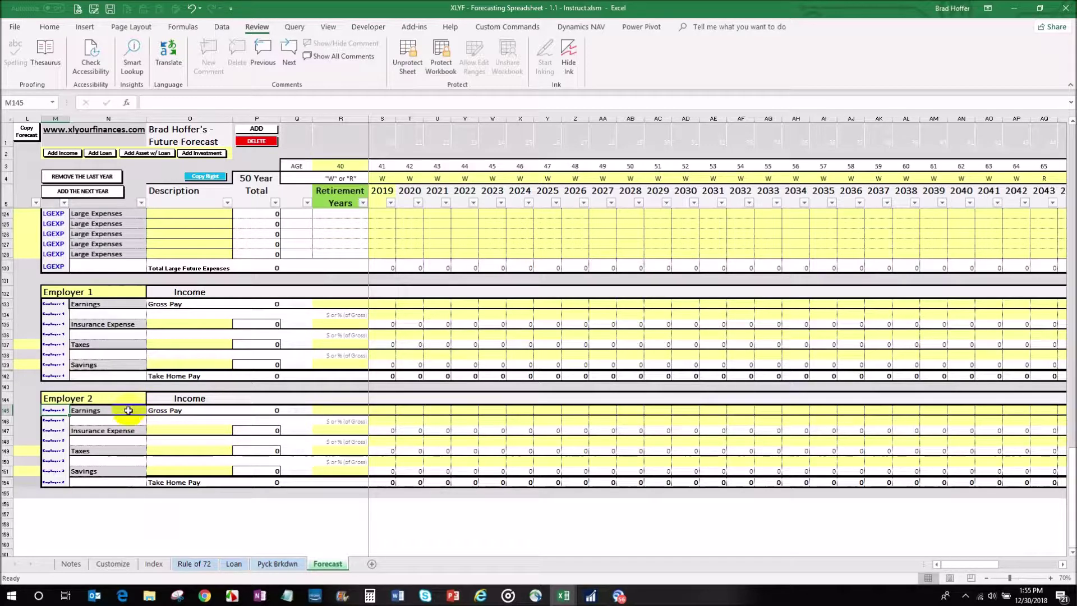
pyautogui.click(65, 399)
pyautogui.write('Delete')
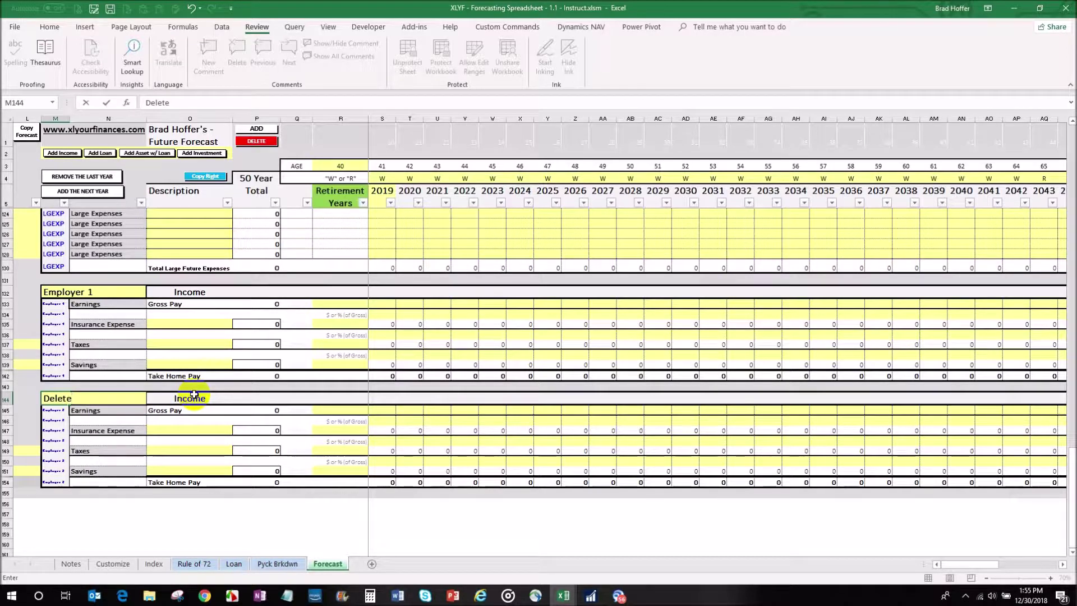
pyautogui.press('Return')
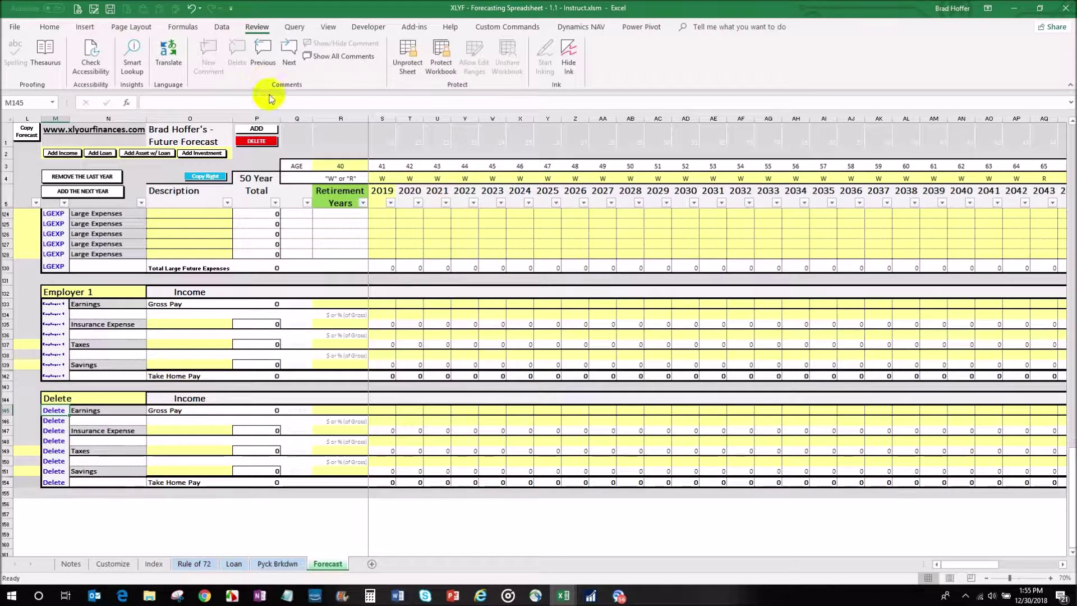
pyautogui.click(256, 140)
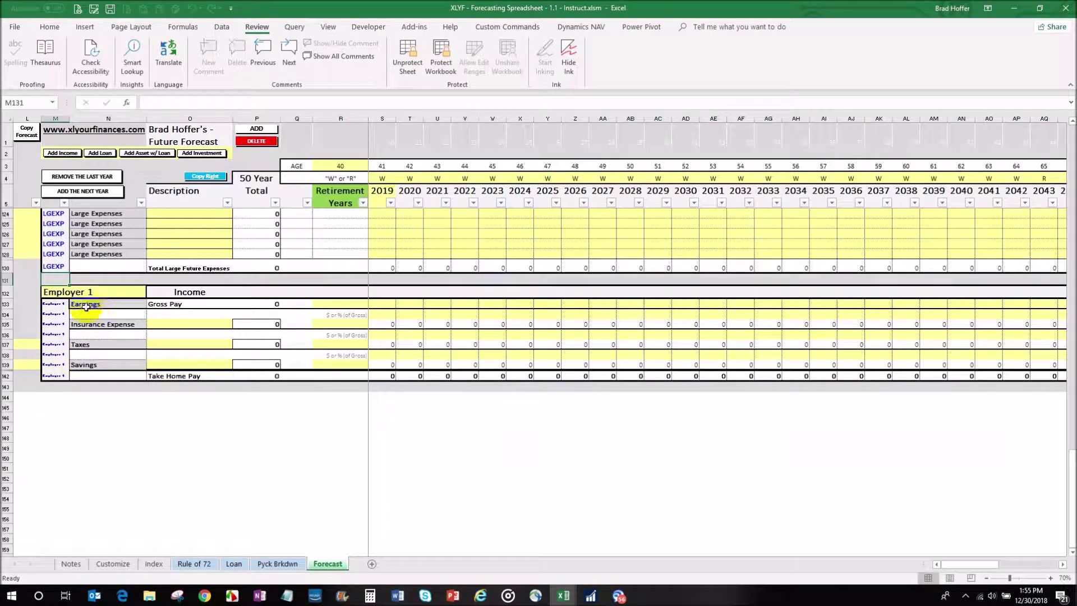
pyautogui.scroll(1, 156, 348)
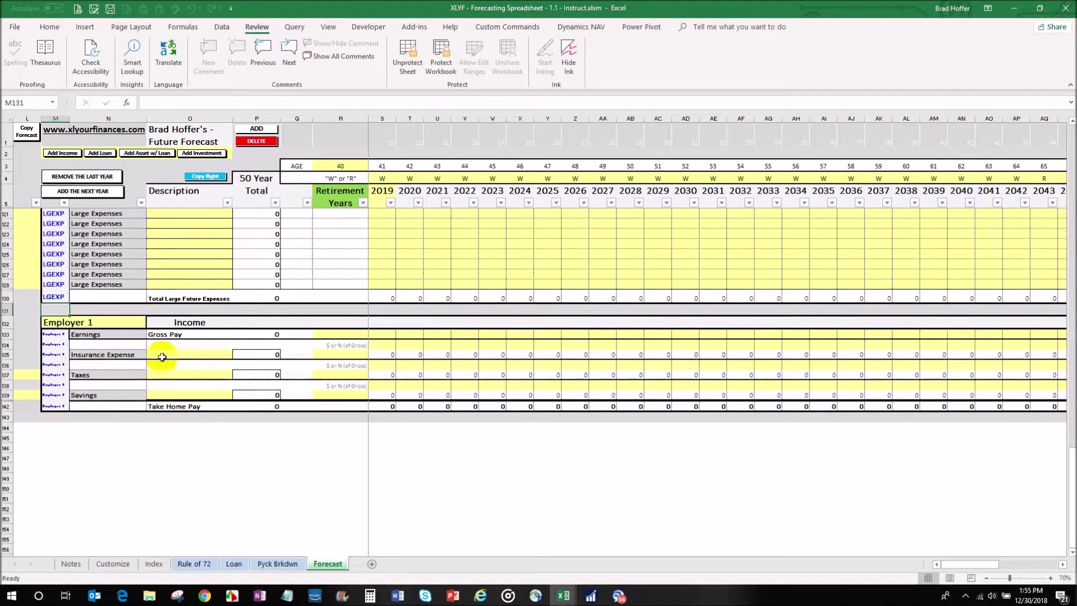
# On the Pyck Brkdwn sheet, clear Paycheck 1's gross pay, Health Savings Account, Standard 401(k) and other pre-tax deduction amounts.
pyautogui.click(277, 564)
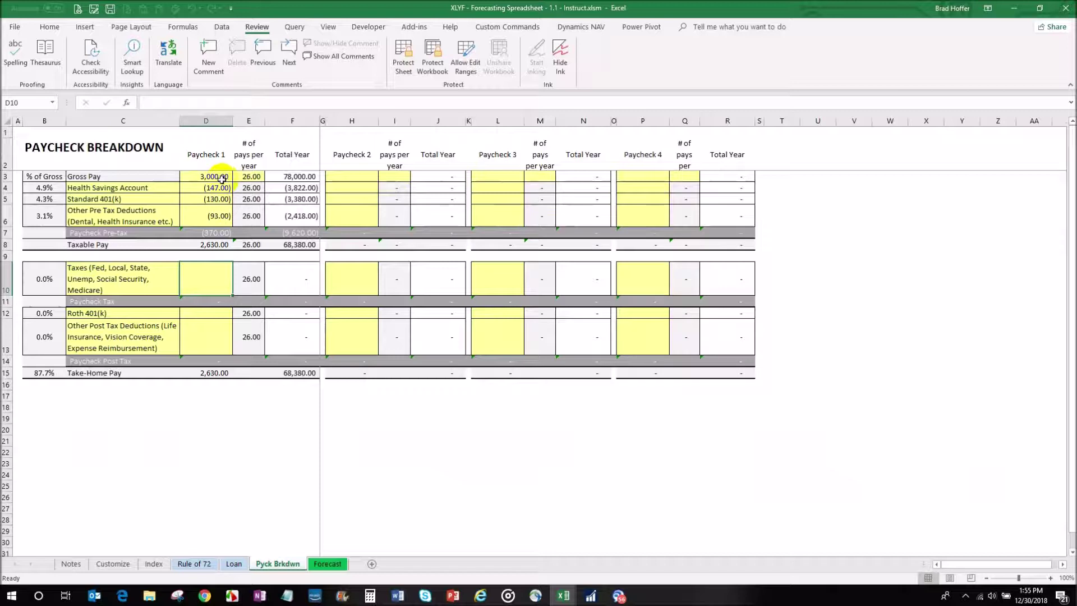
pyautogui.moveTo(221, 178); pyautogui.dragTo(221, 216)
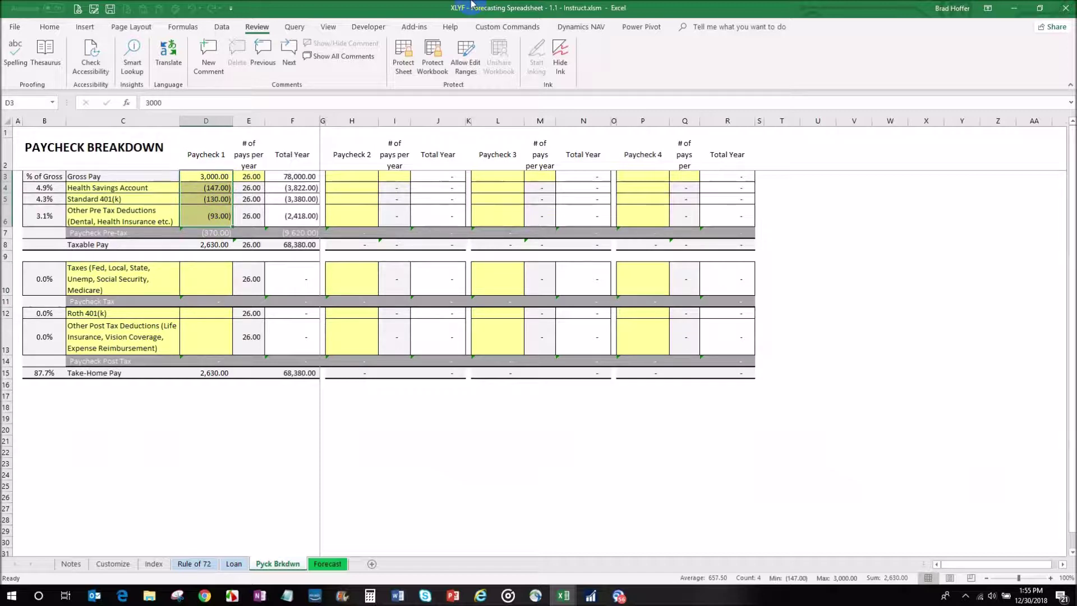
pyautogui.press('Delete')
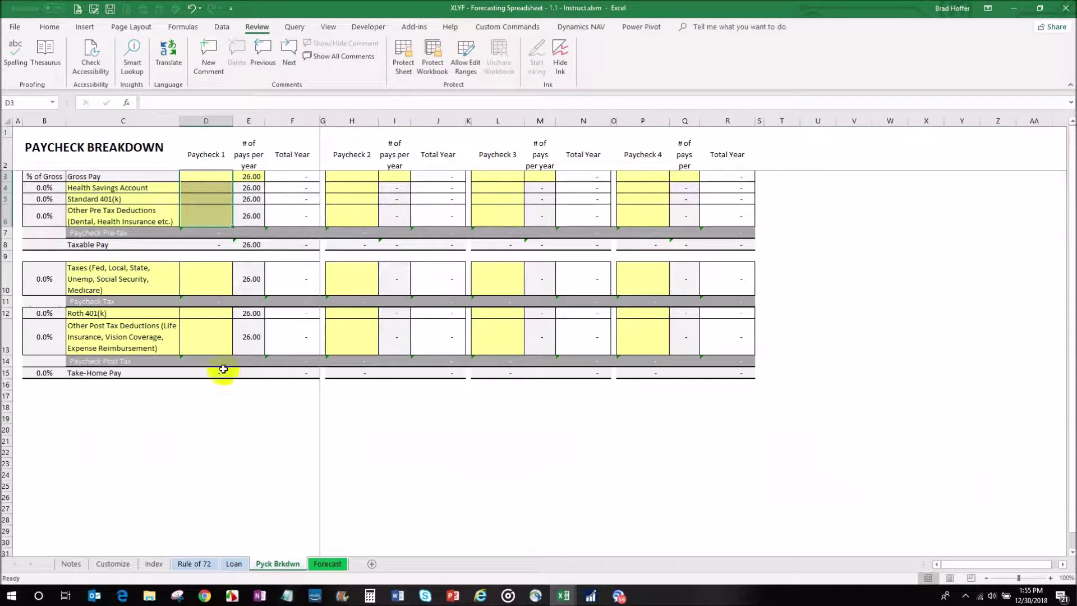
pyautogui.click(254, 178)
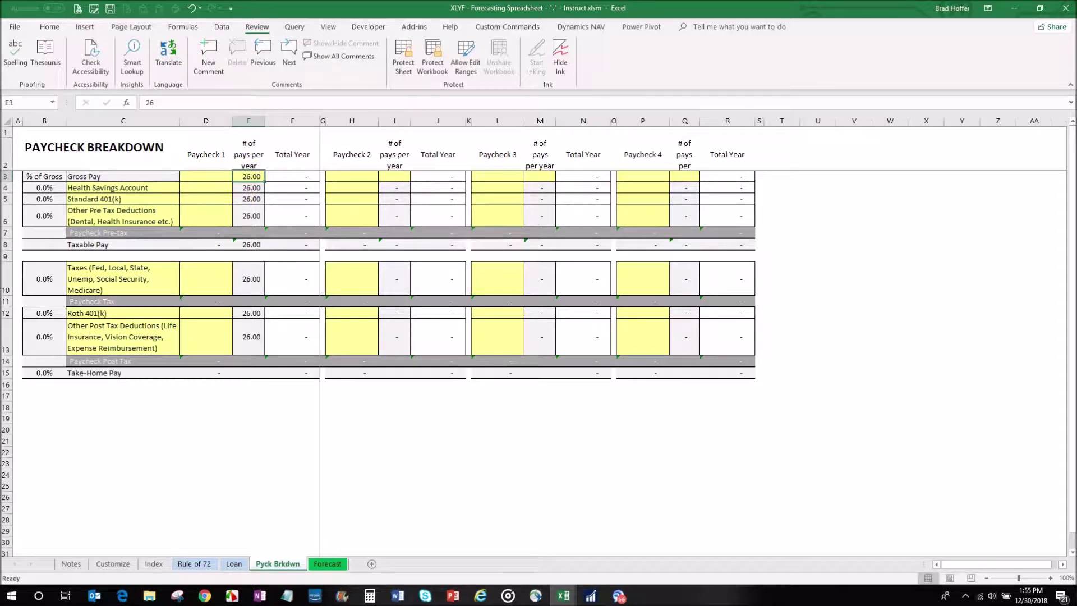
pyautogui.click(433, 57)
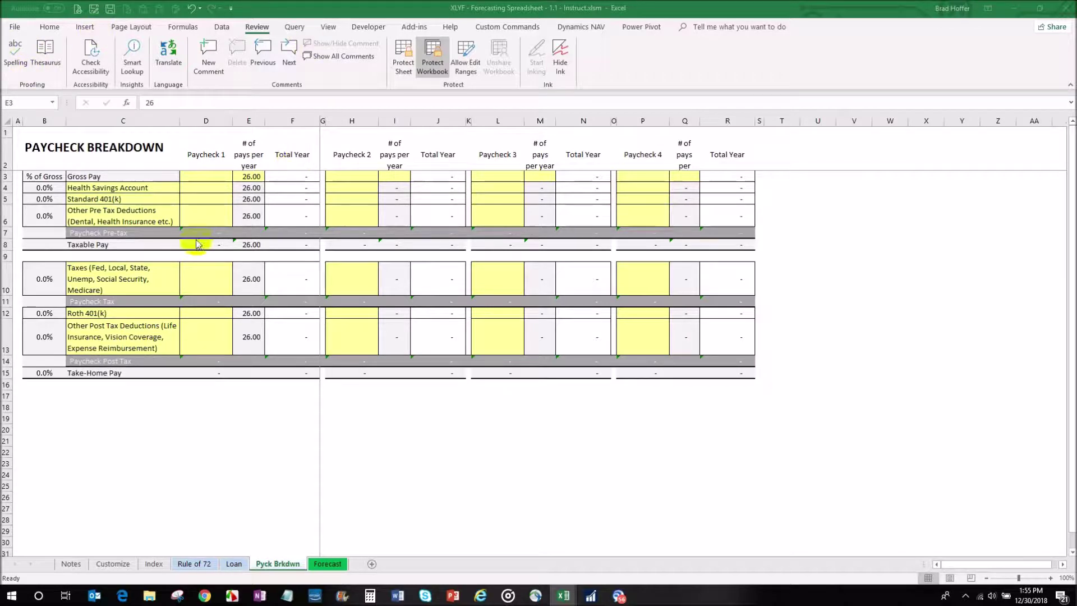
# Enter 3000 as Paycheck 1's gross pay and -147 as its Health Savings Account deduction.
pyautogui.click(217, 176)
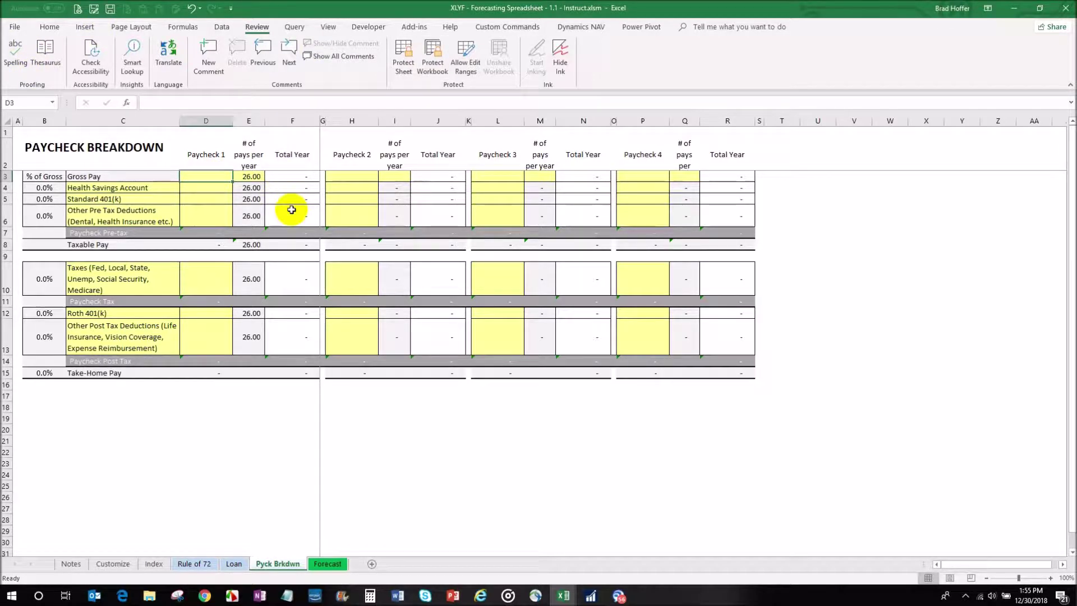
pyautogui.write('3000')
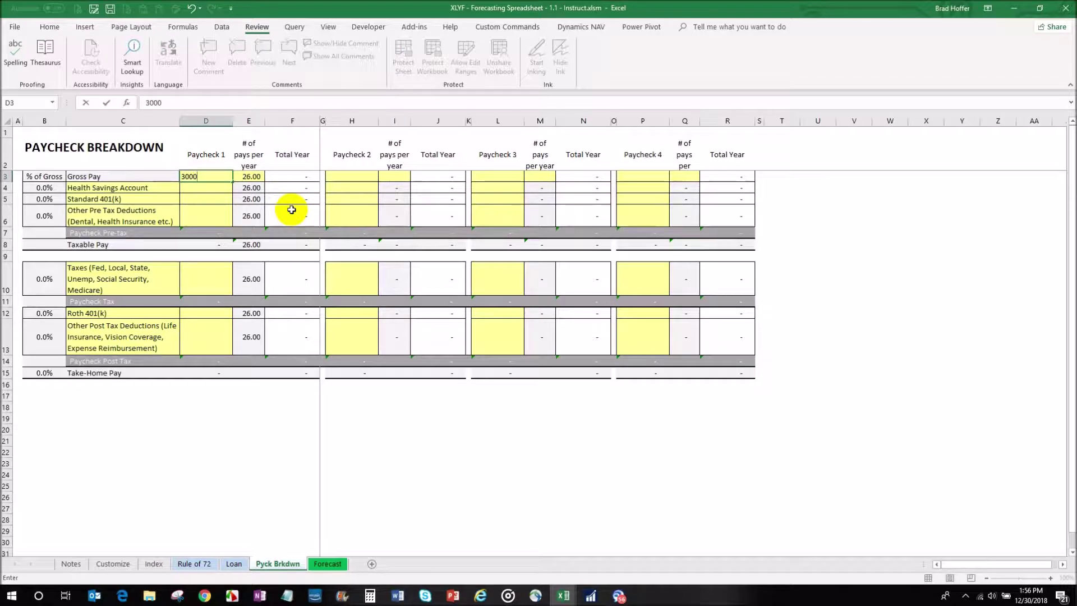
pyautogui.press('Return')
pyautogui.write('-147')
pyautogui.hotkey('ctrl', 'Return')
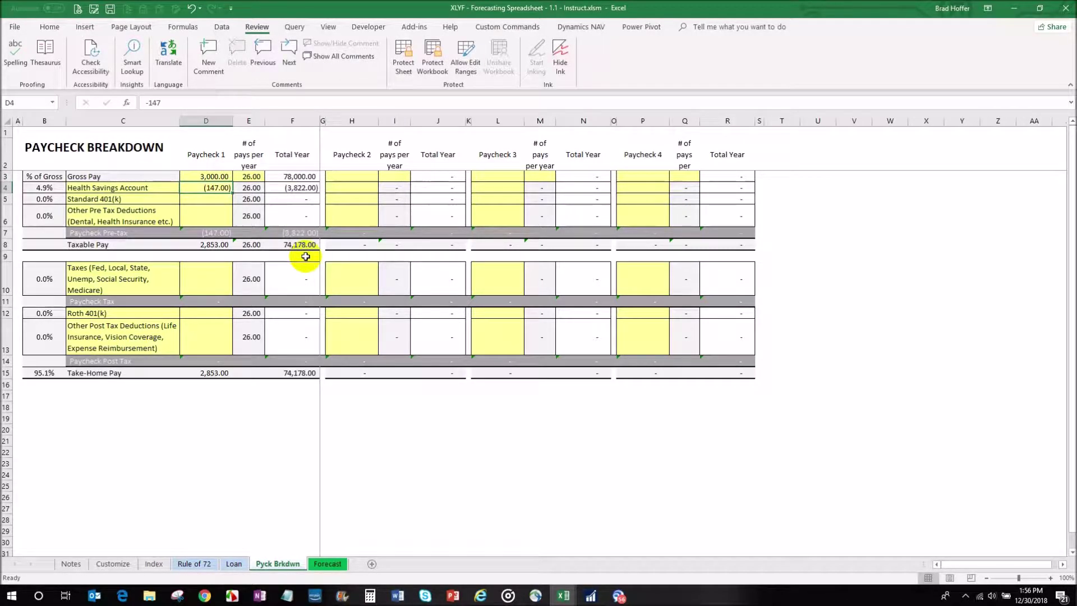
pyautogui.click(77, 190)
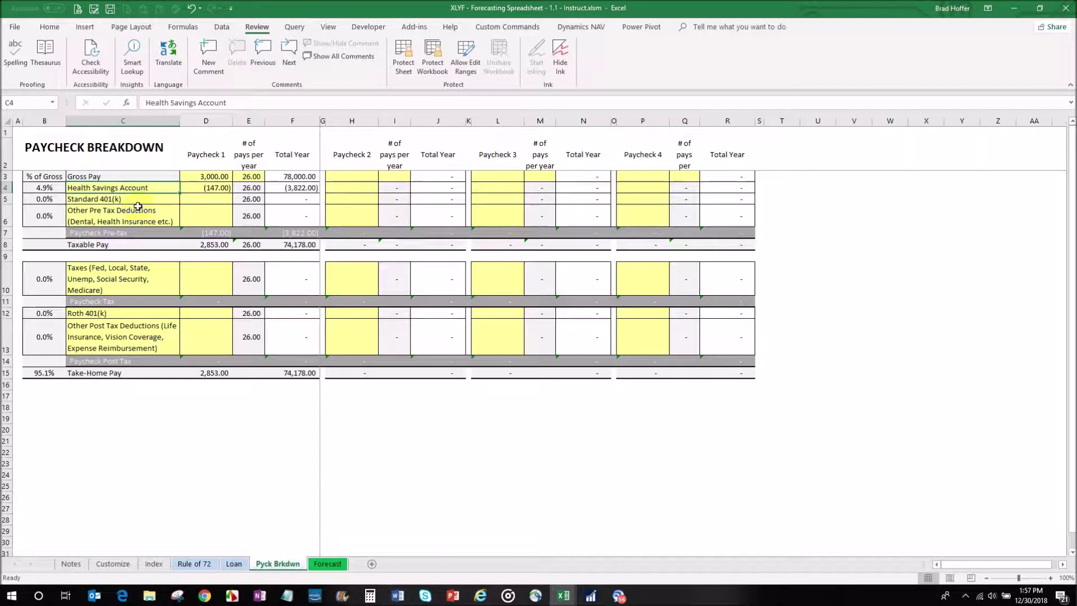
# Enter -130 for Paycheck 1's Standard 401(k) and -93 for its other pre-tax deductions.
pyautogui.click(196, 199)
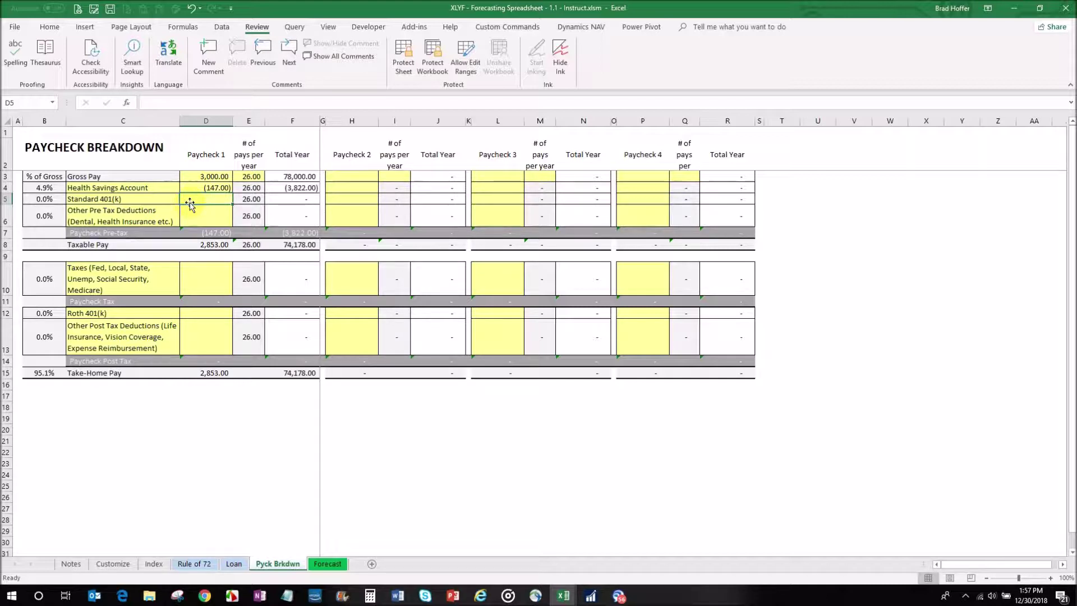
pyautogui.write('-130')
pyautogui.press('Return')
pyautogui.write('-93')
pyautogui.press('Return')
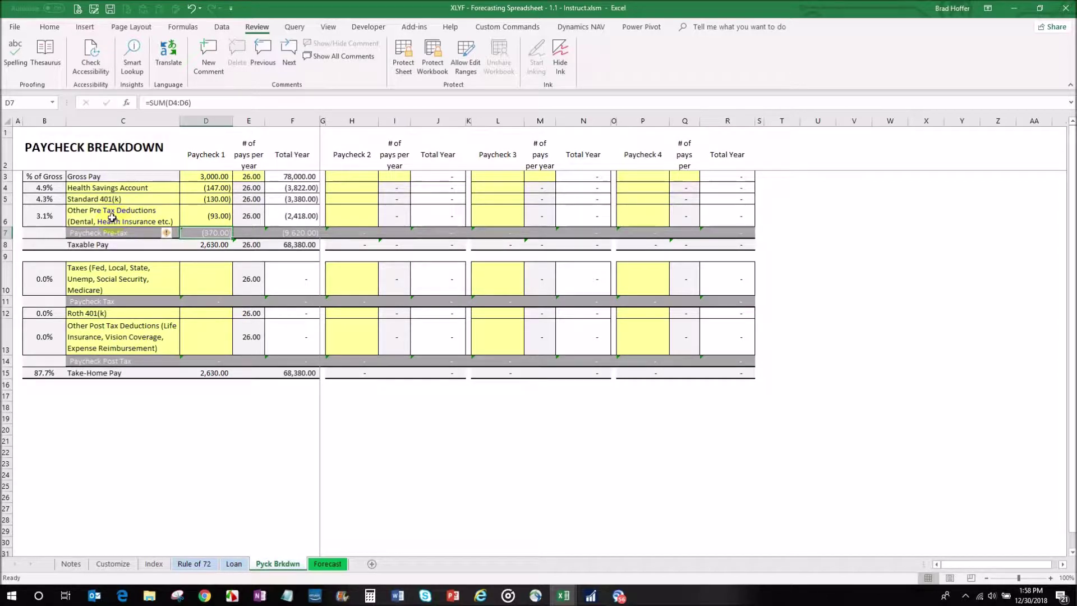
# Enter Paycheck 1's taxes as the combined amount -222-93-67.
pyautogui.click(214, 279)
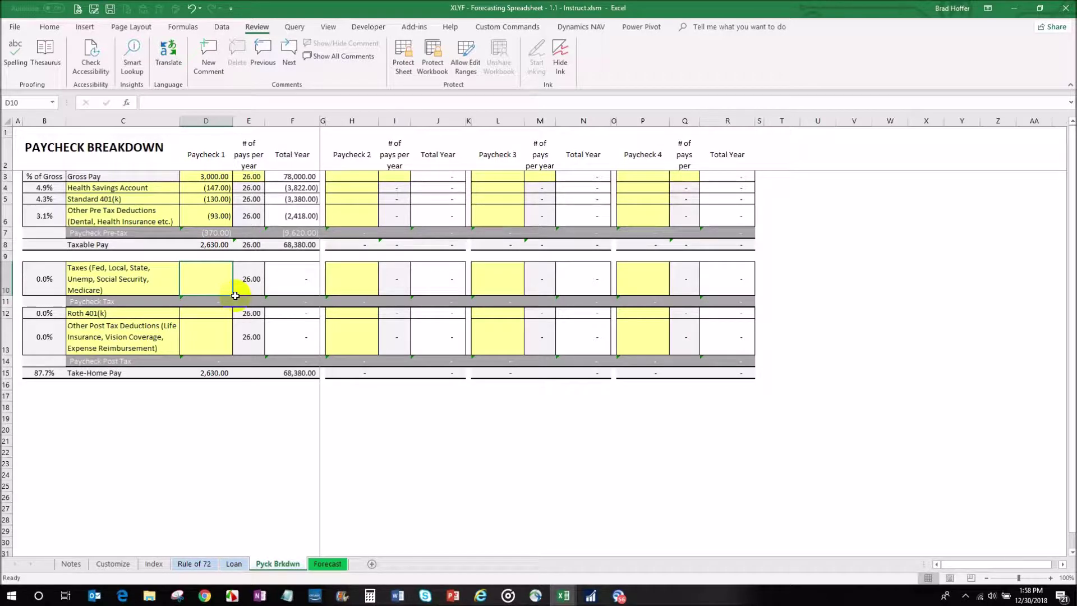
pyautogui.write('-')
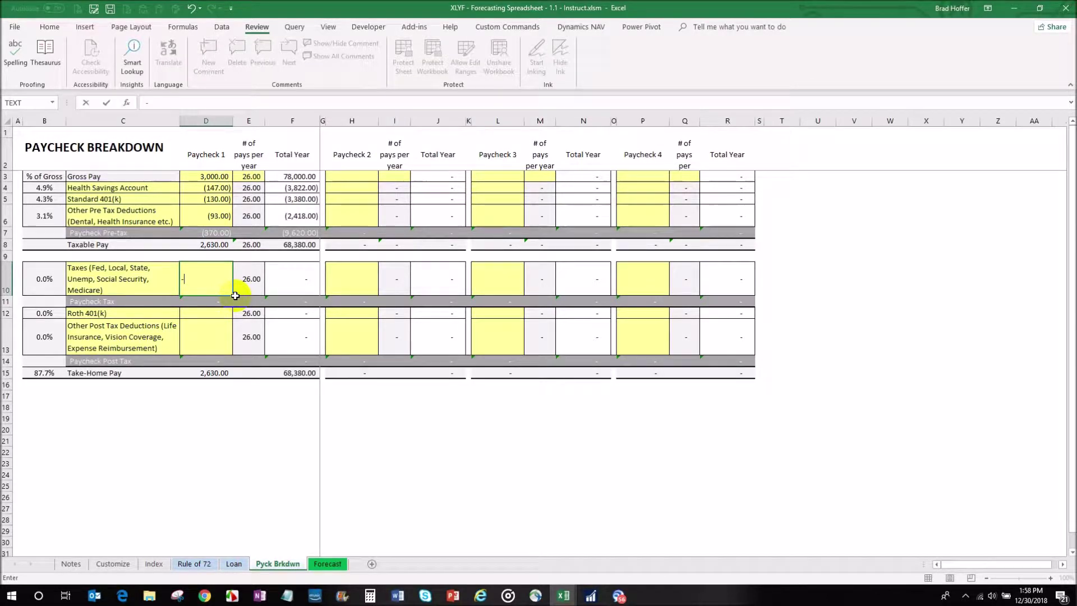
pyautogui.write('222-93-67')
pyautogui.press('Return')
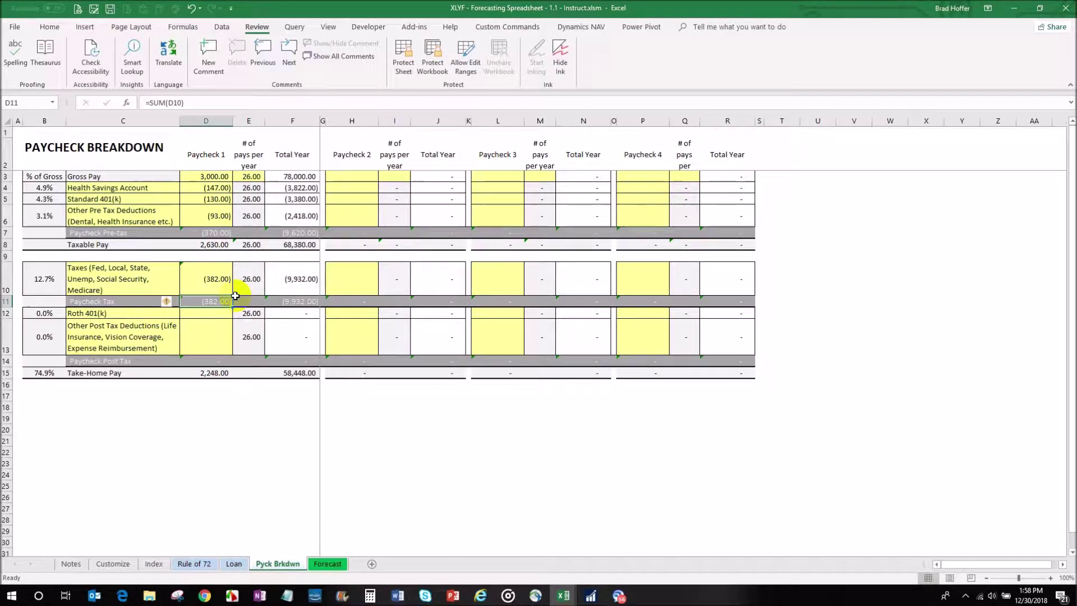
# Set Paycheck 1's taxes to -548 on the paycheck breakdown.
pyautogui.click(204, 278)
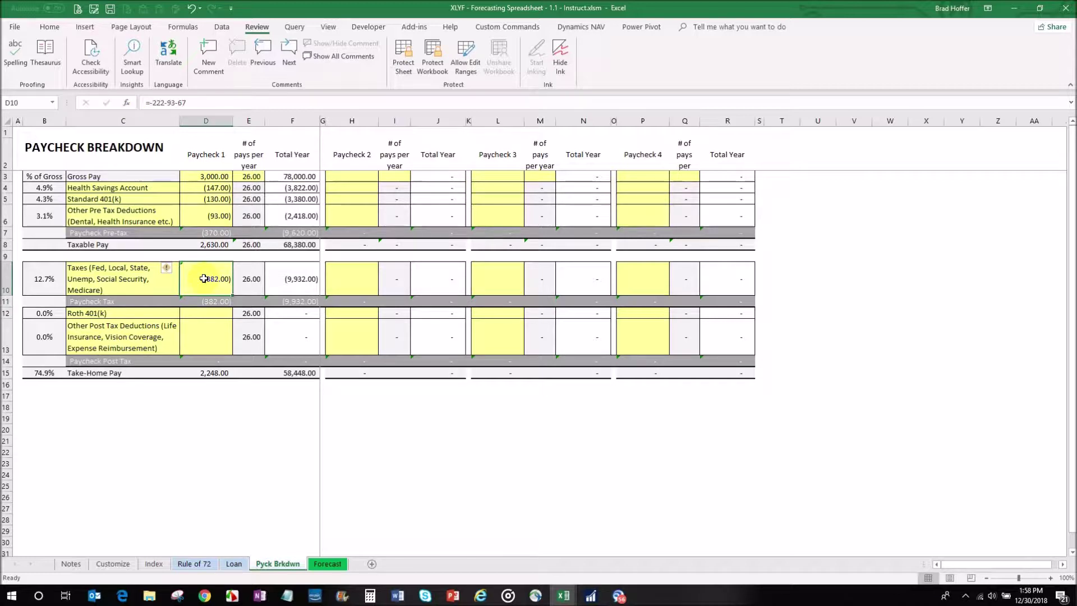
pyautogui.write('-54')
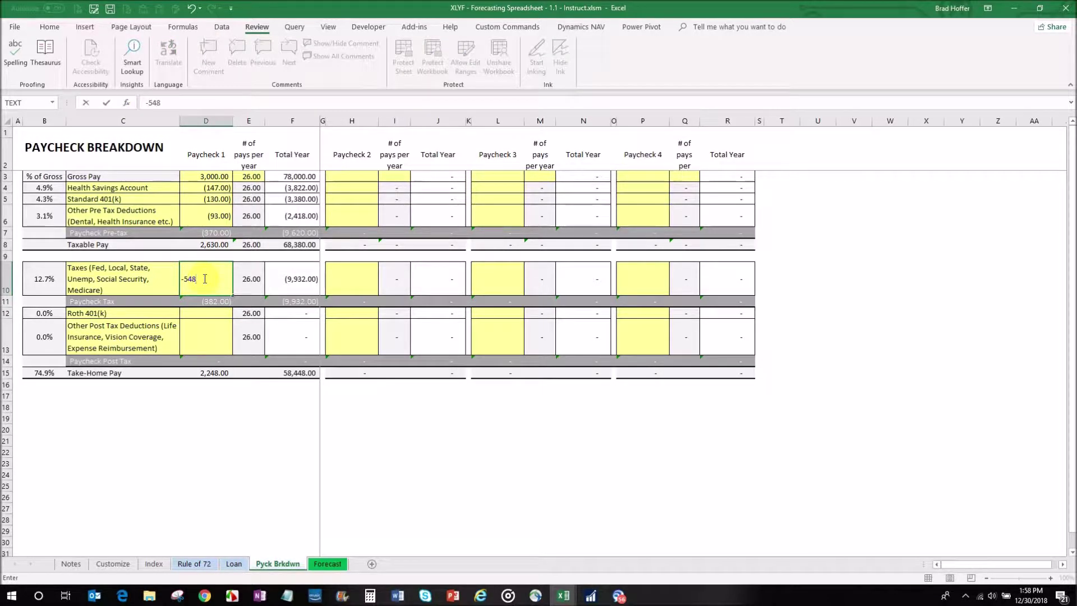
pyautogui.write('8')
pyautogui.press('Return')
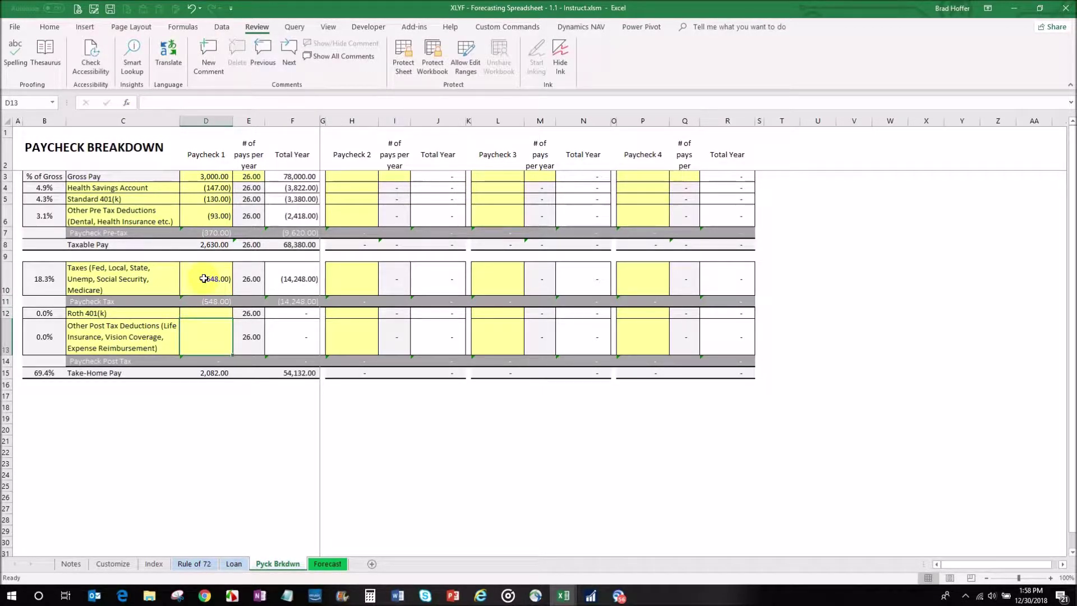
# Enter -18.79 as Paycheck 1's other post-tax deductions and select its Total Year figures from gross pay to take-home pay.
pyautogui.write('-18.79')
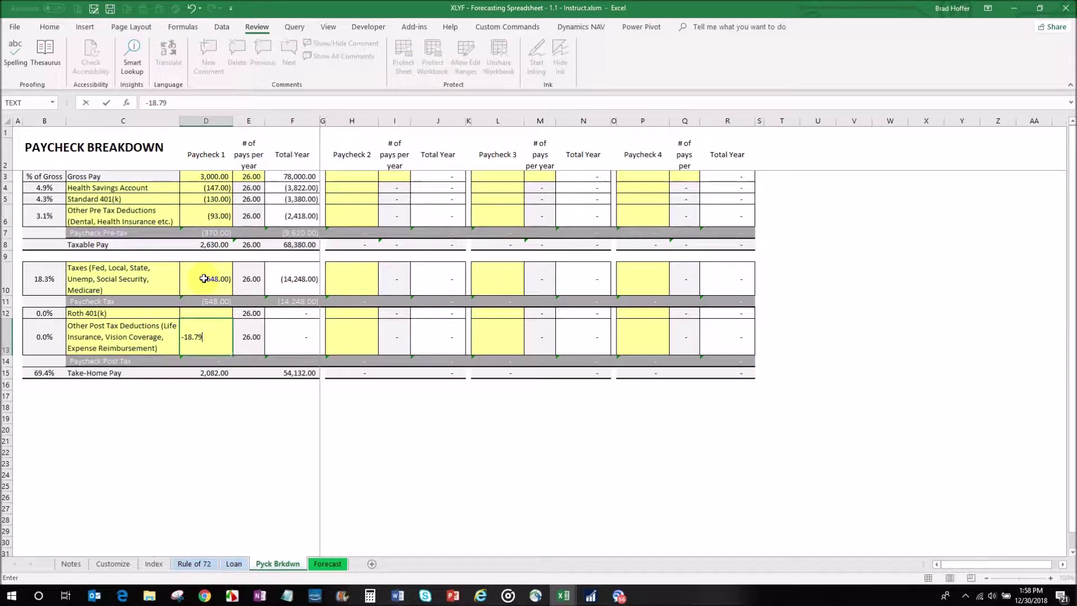
pyautogui.press('Return')
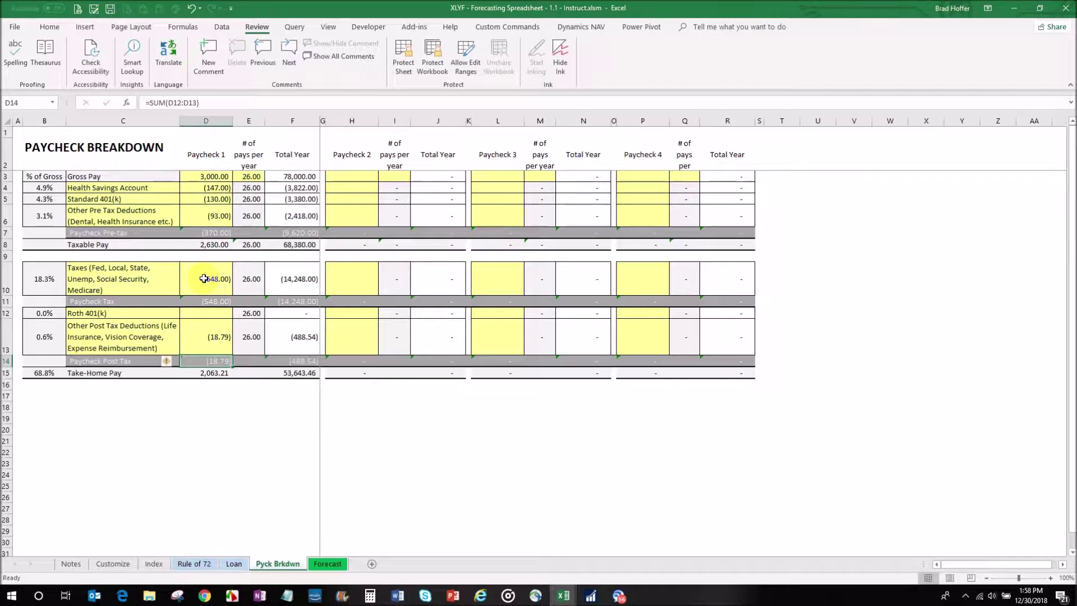
pyautogui.press('Down')
pyautogui.moveTo(290, 175); pyautogui.dragTo(313, 383)
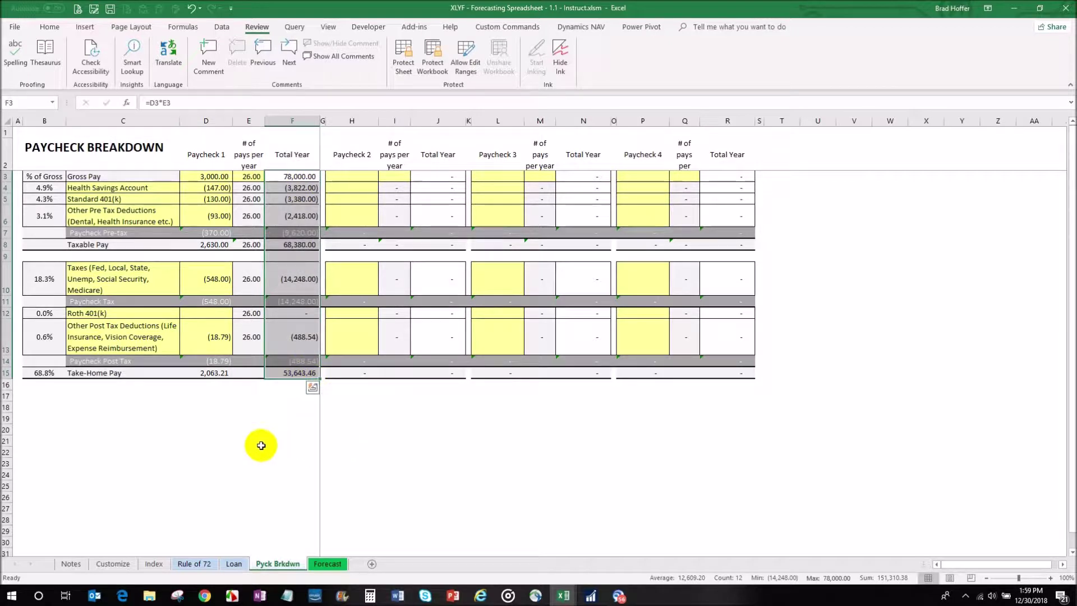
# On the Forecast sheet, enter 78000 as Employer 1's starting gross pay and copy it across all forecast years.
pyautogui.click(328, 564)
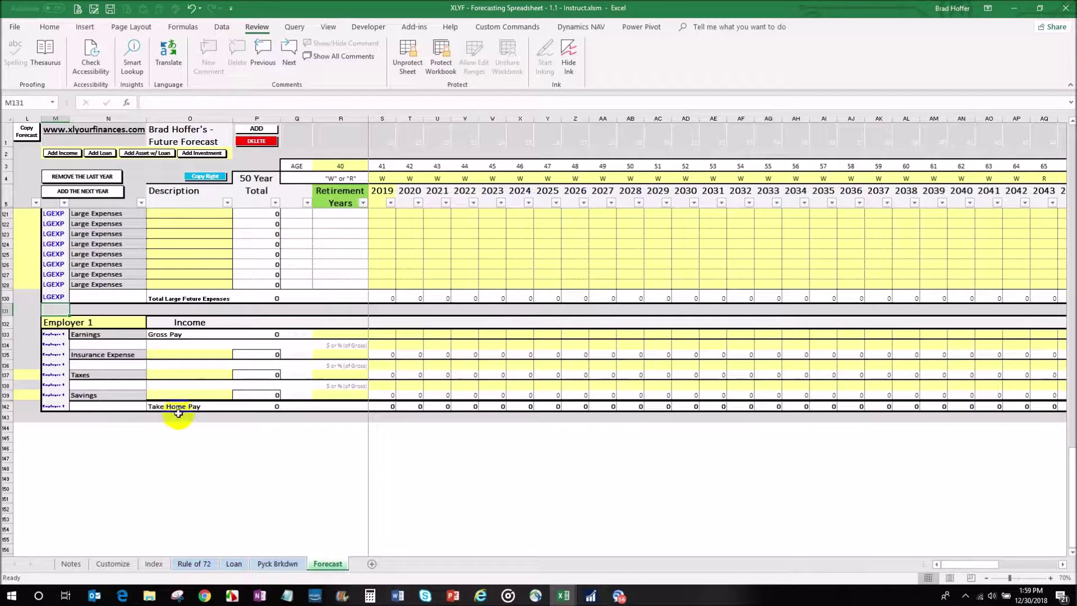
pyautogui.click(328, 335)
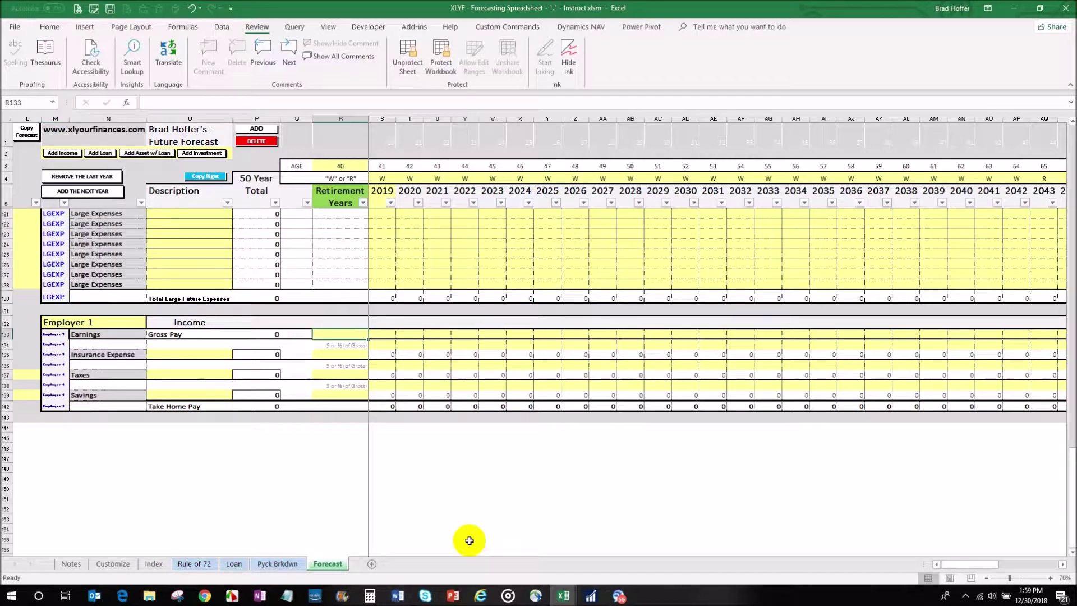
pyautogui.write('78000')
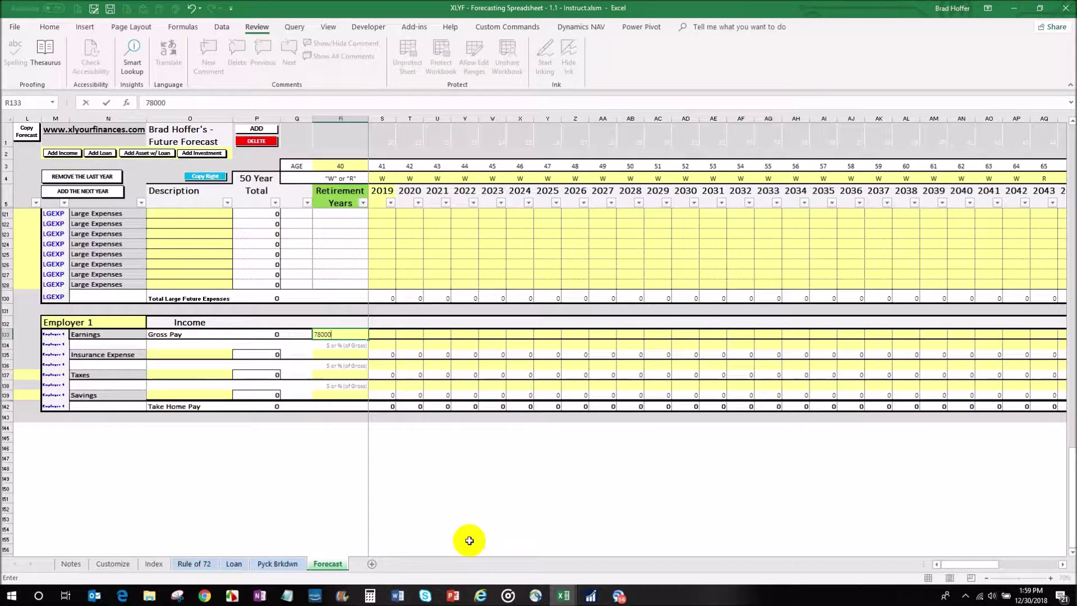
pyautogui.press('Return')
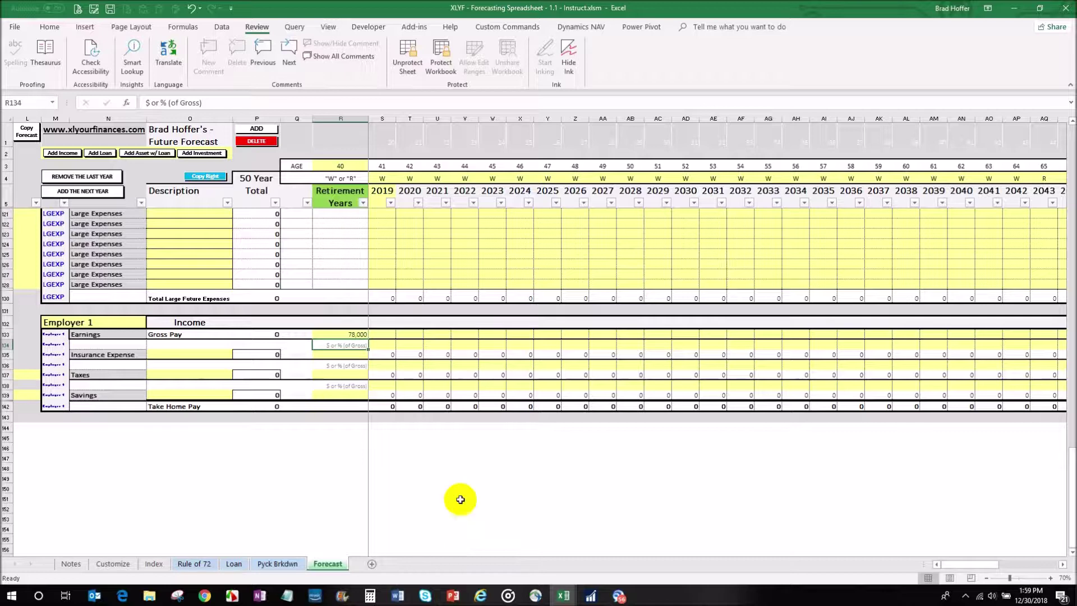
pyautogui.click(349, 332)
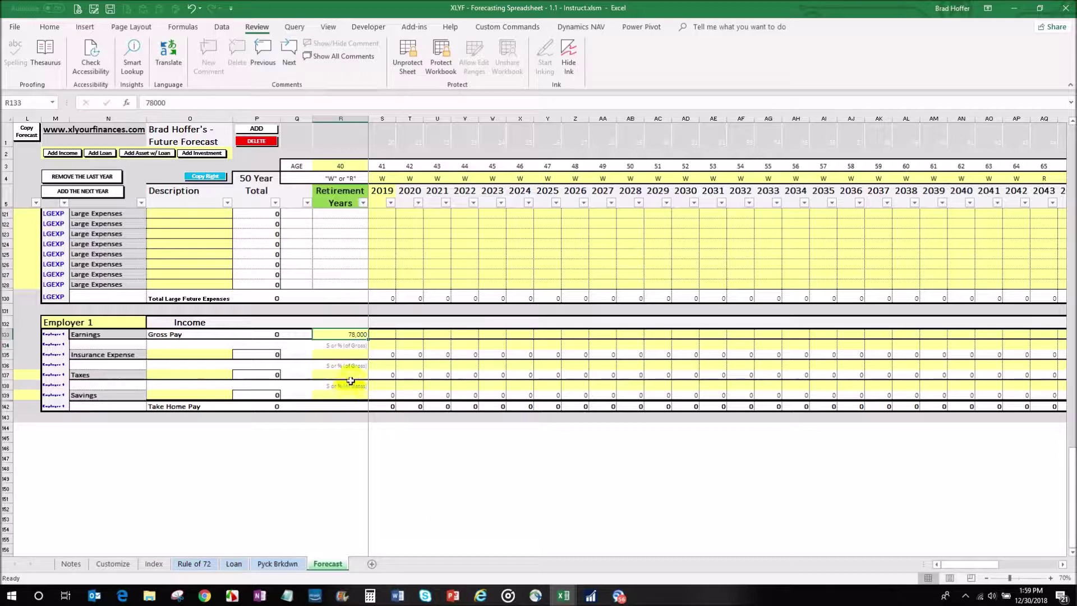
pyautogui.click(205, 176)
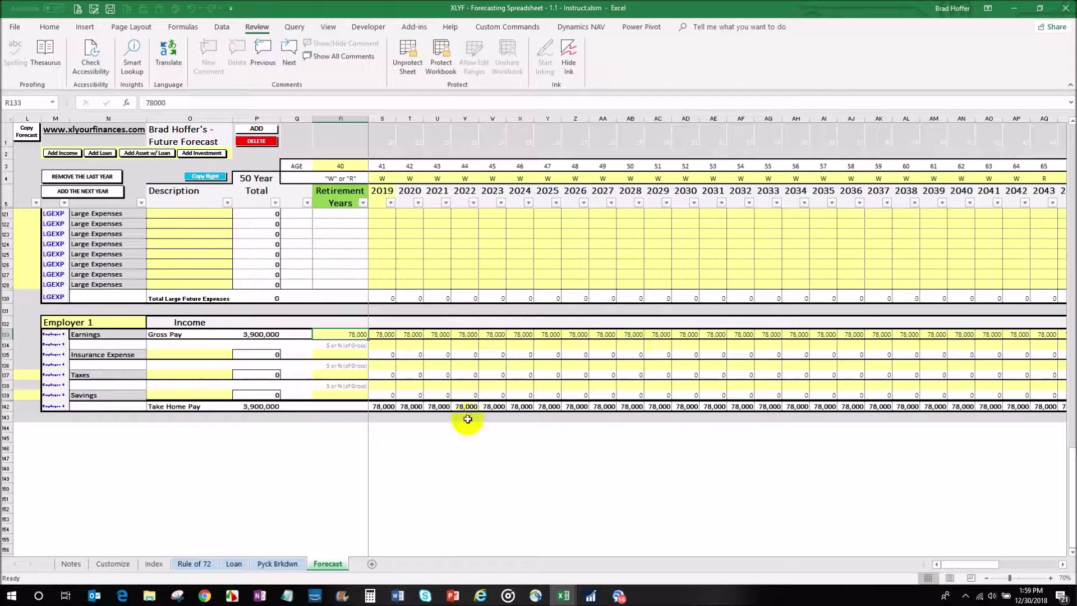
# Look up the yearly total and percentage of gross for Paycheck 1's other pre-tax deductions on the Pyck Brkdwn sheet.
pyautogui.click(342, 355)
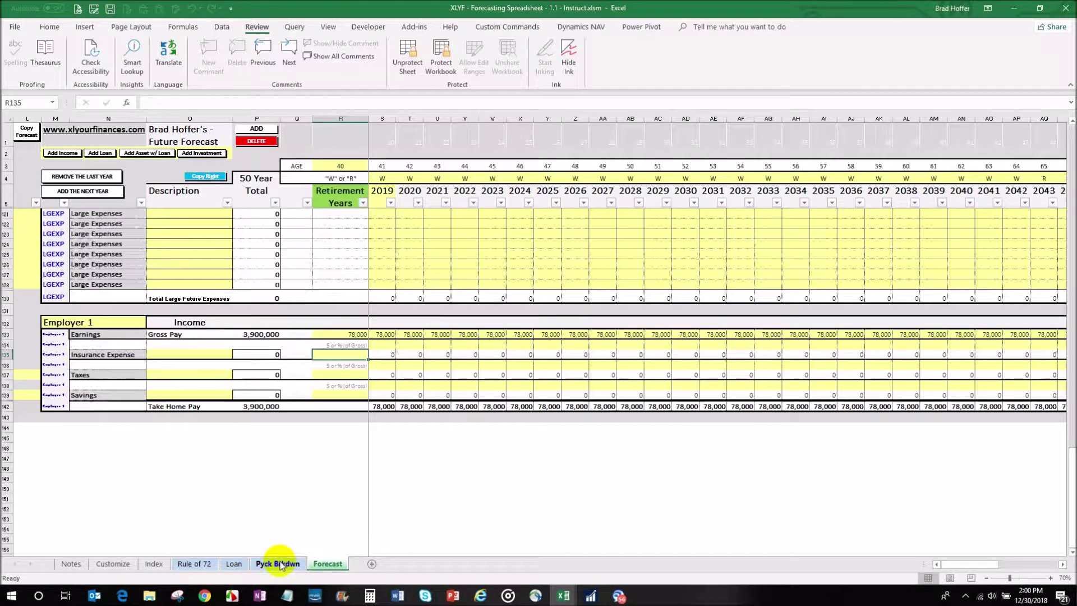
pyautogui.click(553, 332)
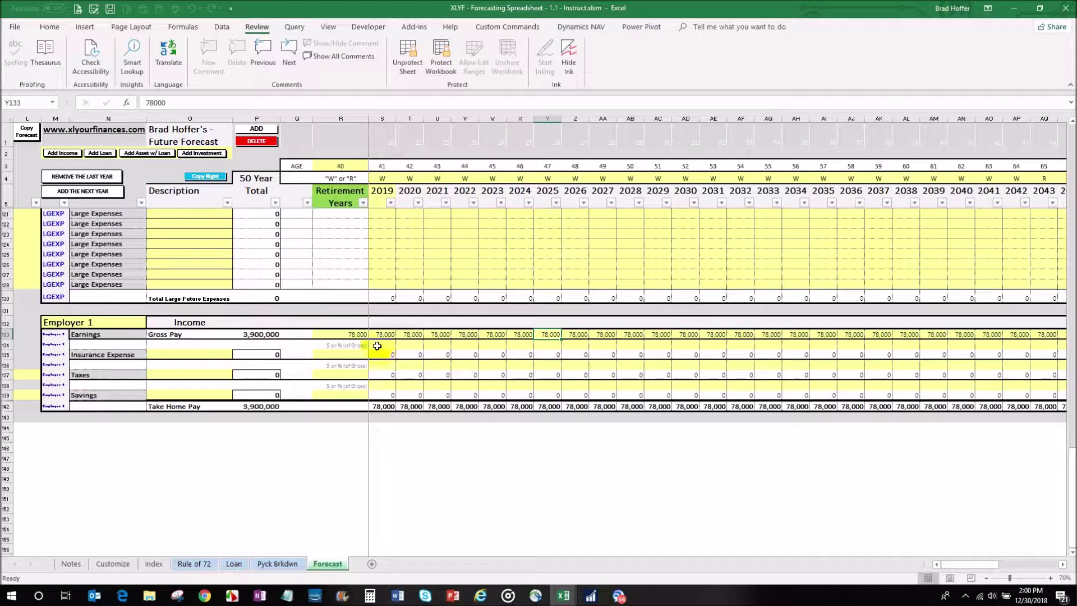
pyautogui.click(280, 563)
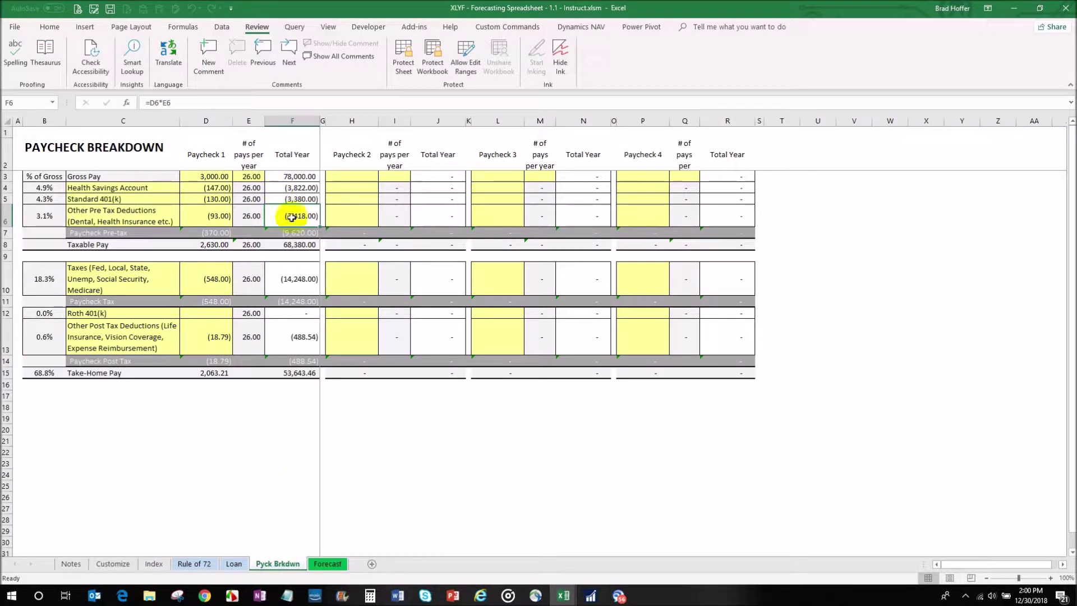
pyautogui.click(42, 215)
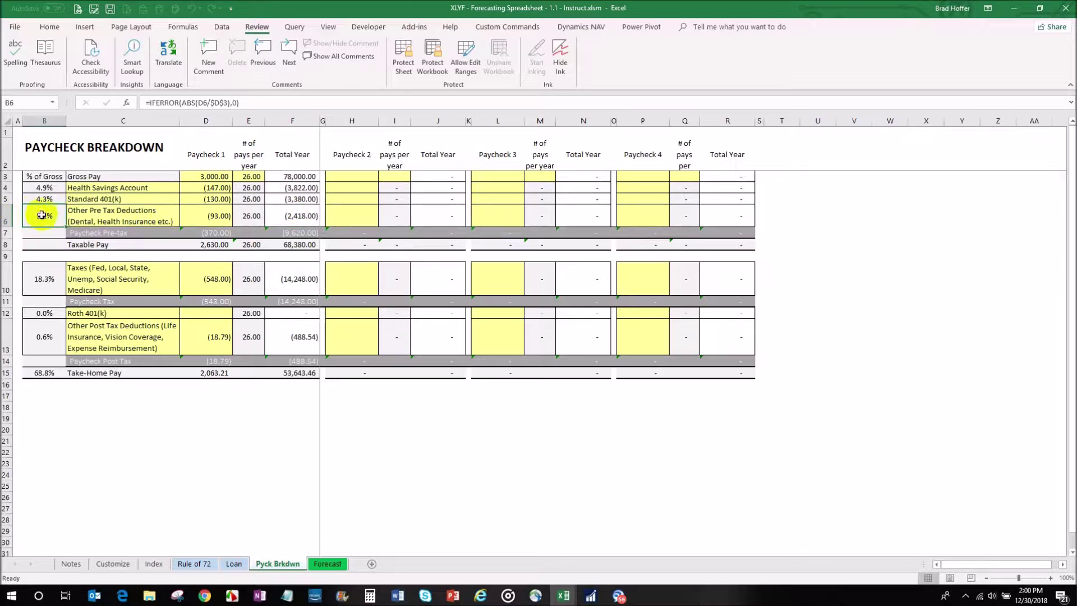
# Try -2,418 as Employer 1's starting insurance expense on the Forecast sheet, and clear the amount again.
pyautogui.click(328, 566)
pyautogui.click(351, 355)
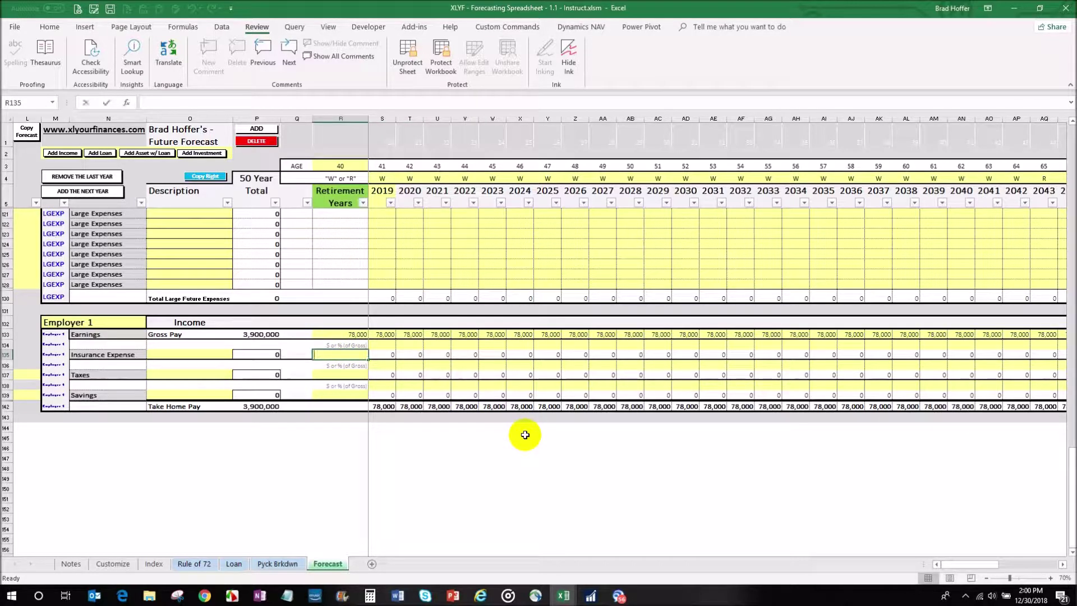
pyautogui.write('-2,')
pyautogui.write('418')
pyautogui.press('Return')
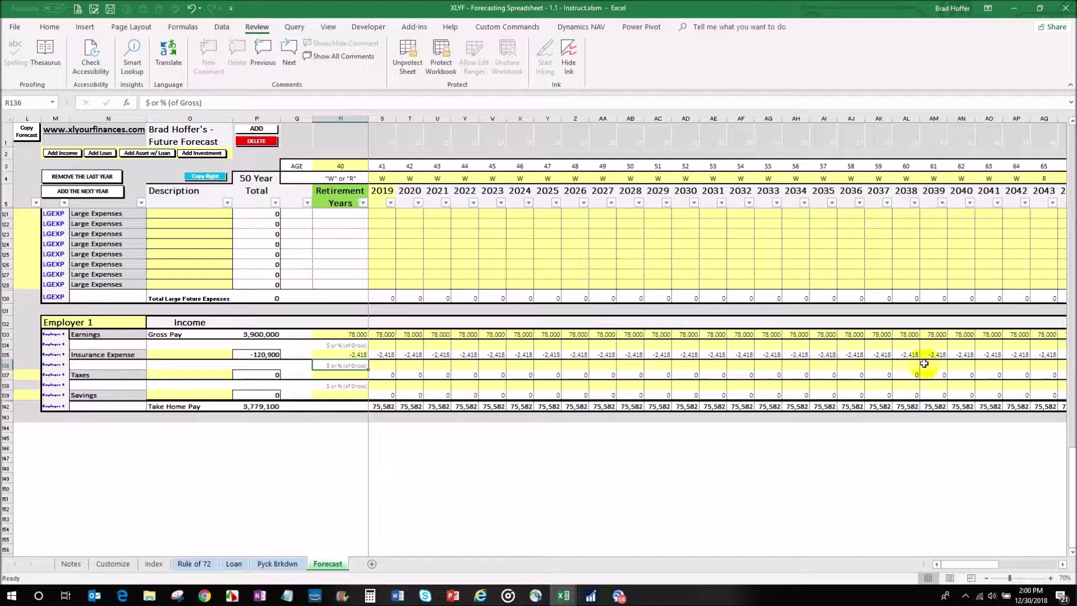
pyautogui.click(355, 352)
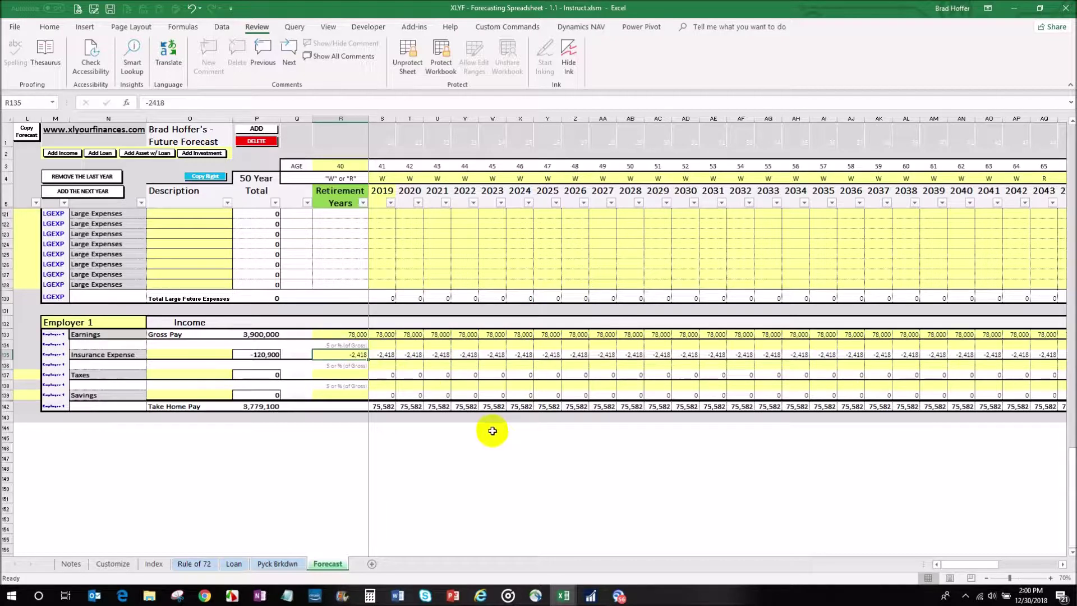
pyautogui.press('Delete')
# Set Employer 1's 2019 insurance expense to -3.10% of gross pay.
pyautogui.click(387, 345)
pyautogui.write('-3.')
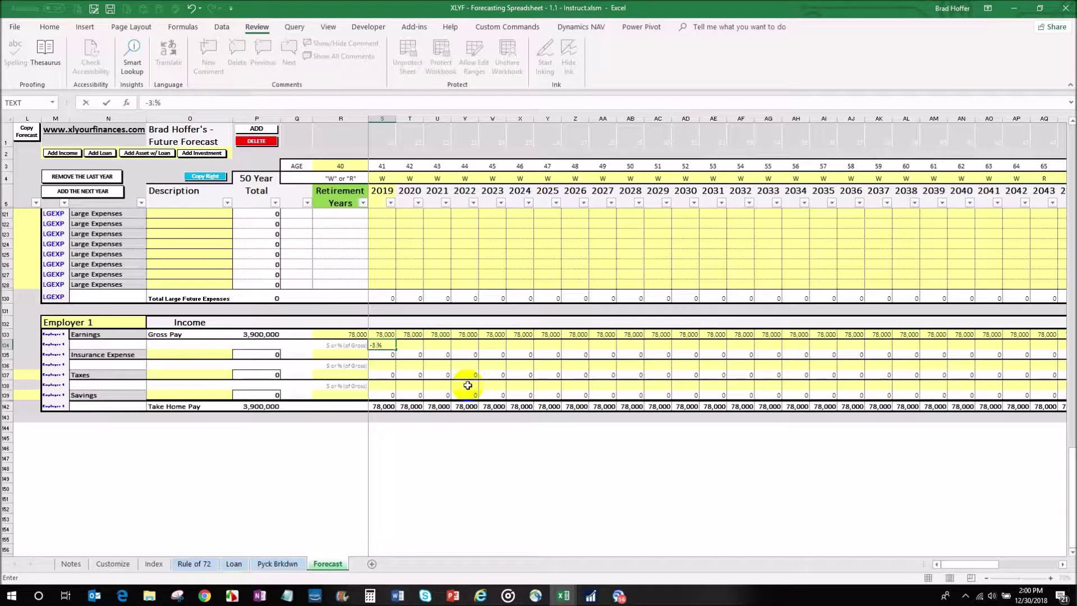
pyautogui.write('3.10%')
pyautogui.press('Return')
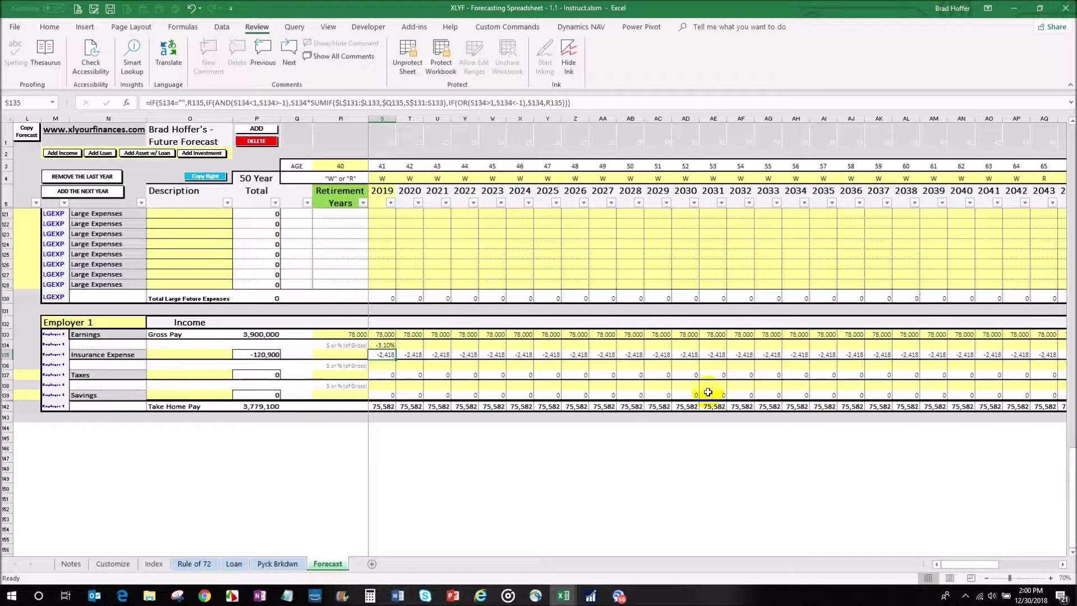
pyautogui.click(384, 344)
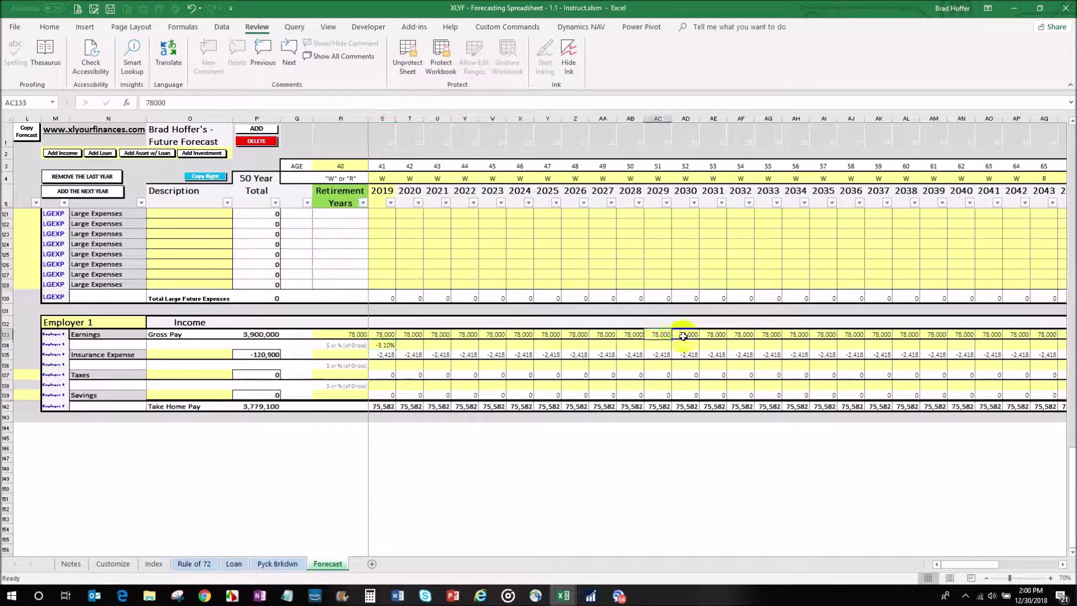
# Change Employer 1's gross pay for 2021 to 80000.
pyautogui.click(713, 333)
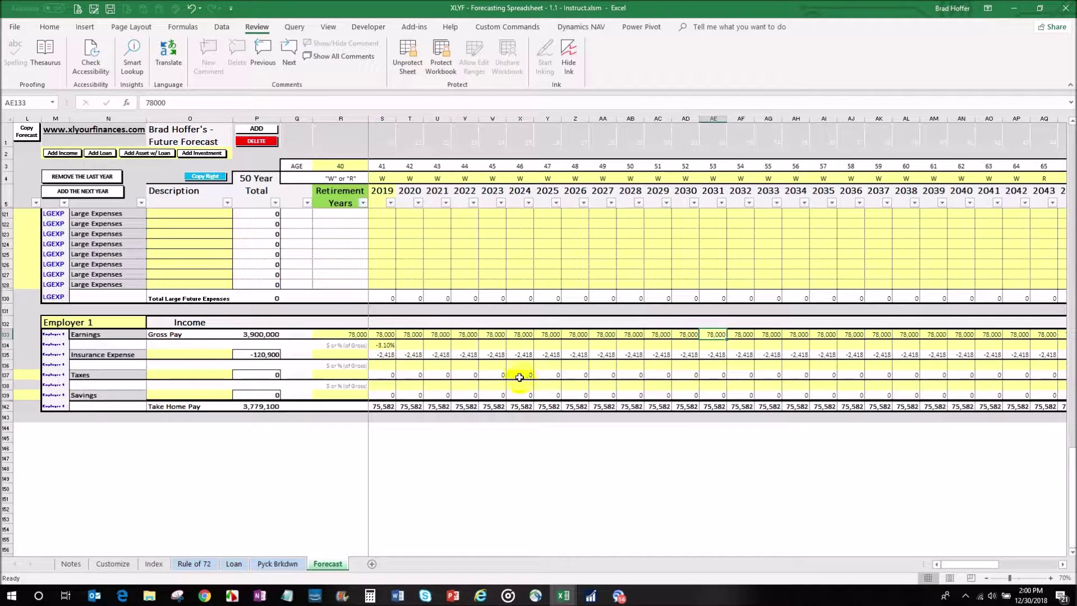
pyautogui.click(467, 334)
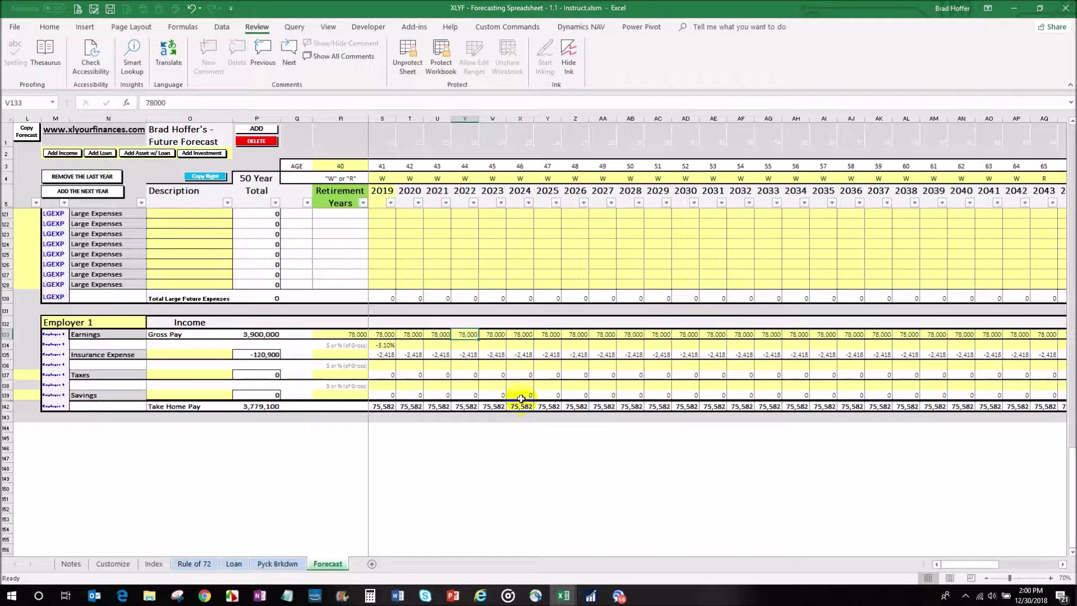
pyautogui.click(445, 334)
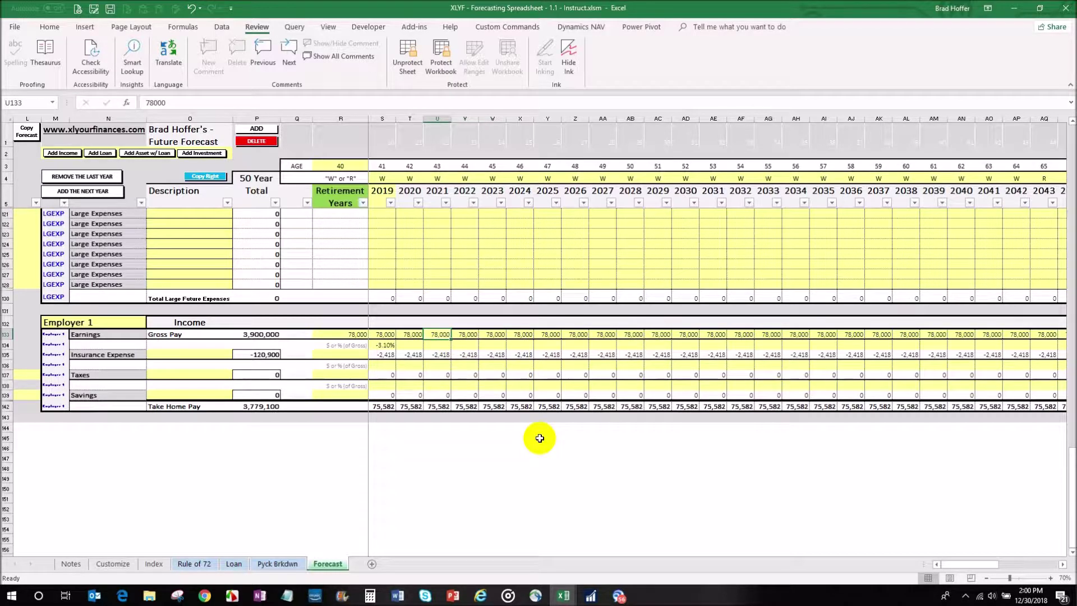
pyautogui.write('80')
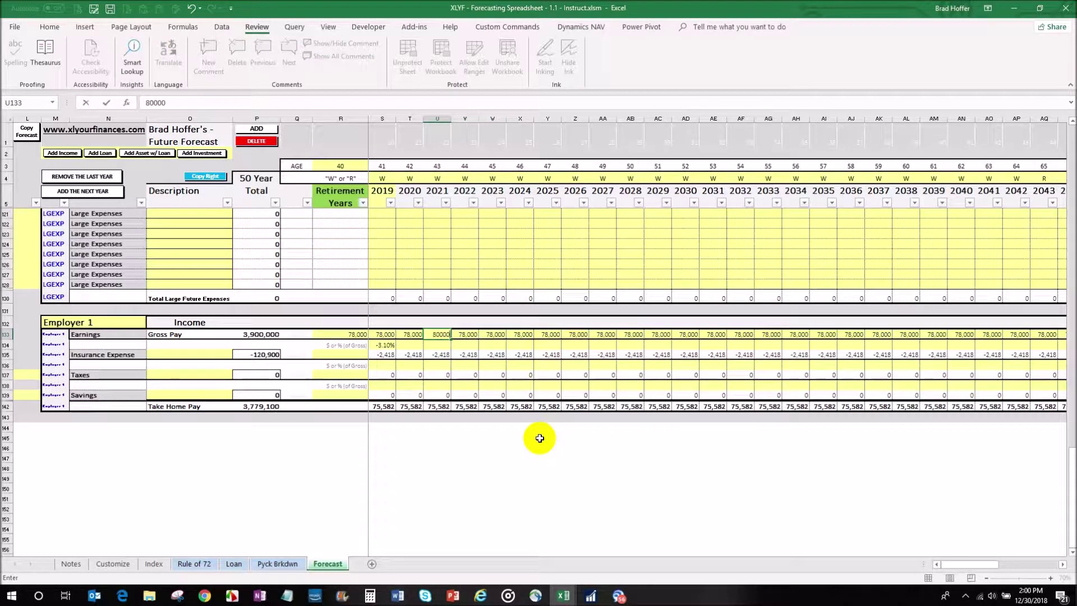
pyautogui.press('Return')
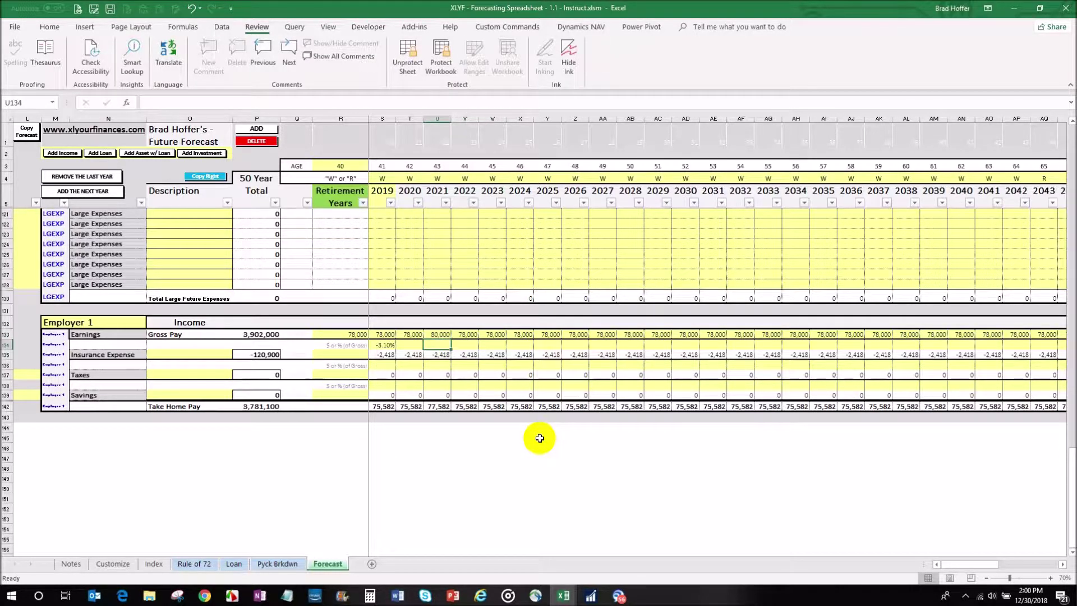
# Copy the 2019 insurance rate of -3.1% across the remaining forecast years and check the 2021 insurance expense against its gross pay.
pyautogui.click(437, 354)
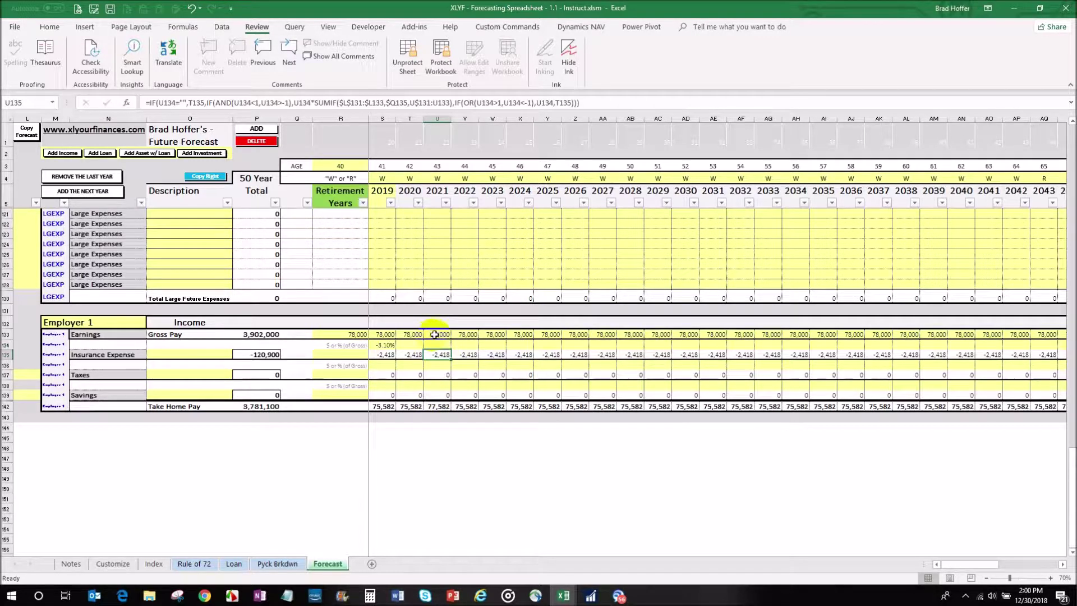
pyautogui.click(434, 334)
pyautogui.click(437, 353)
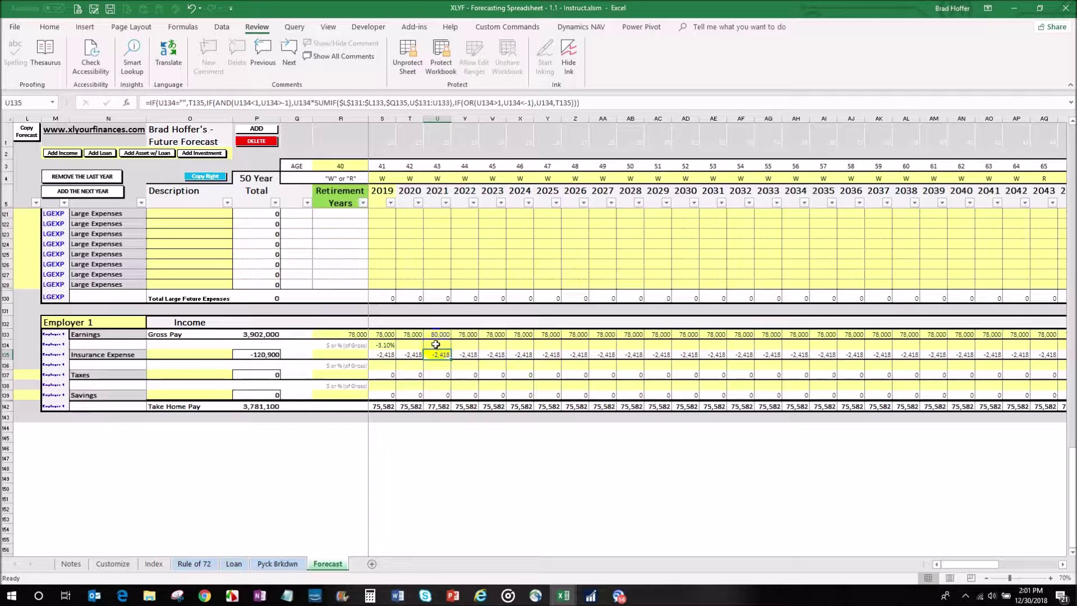
pyautogui.click(438, 345)
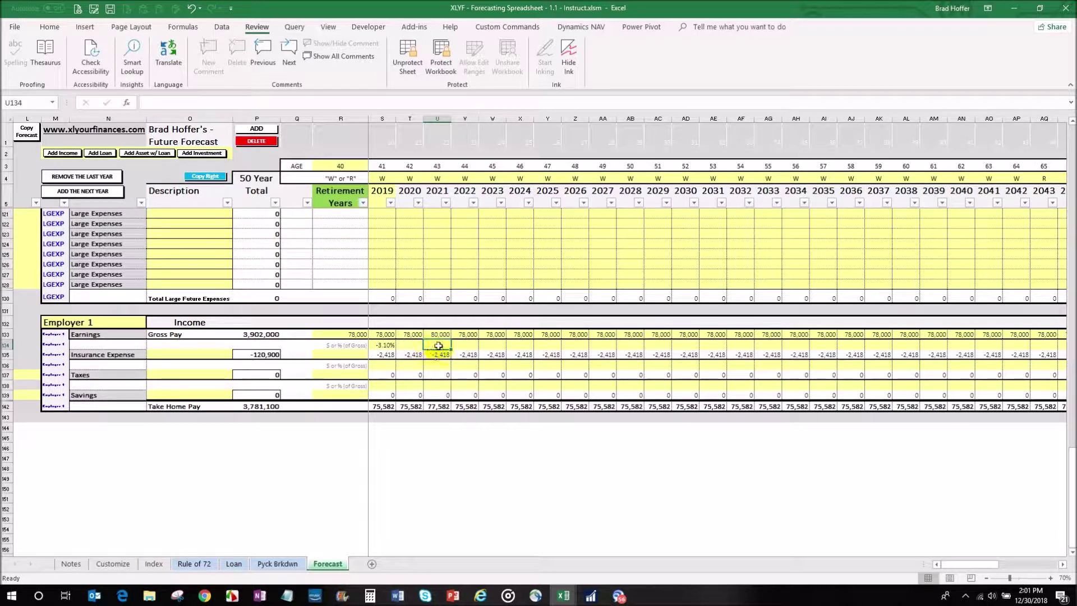
pyautogui.click(442, 355)
pyautogui.click(408, 355)
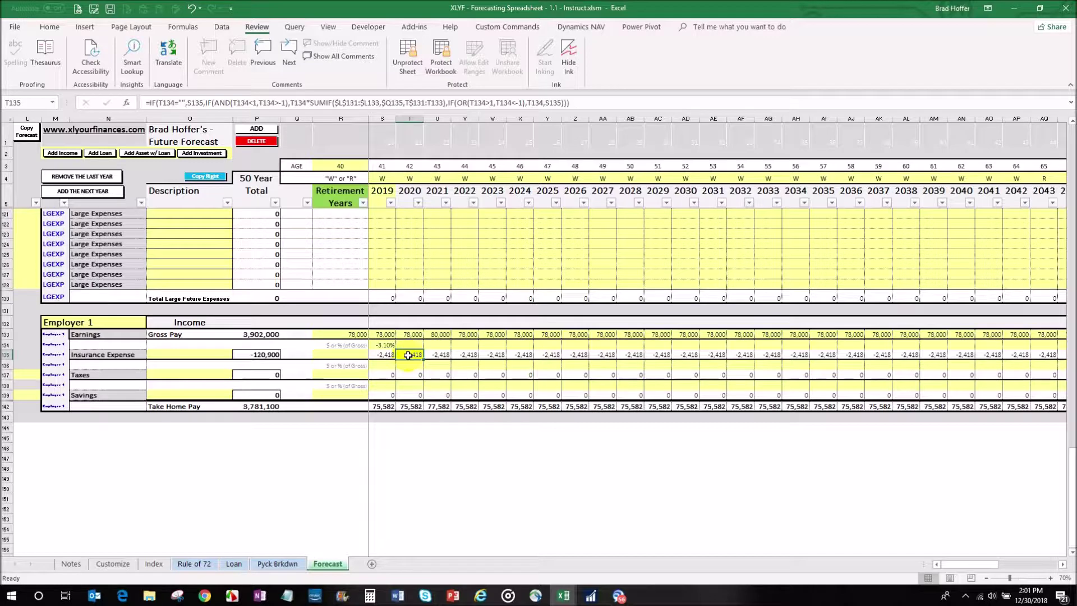
pyautogui.click(386, 345)
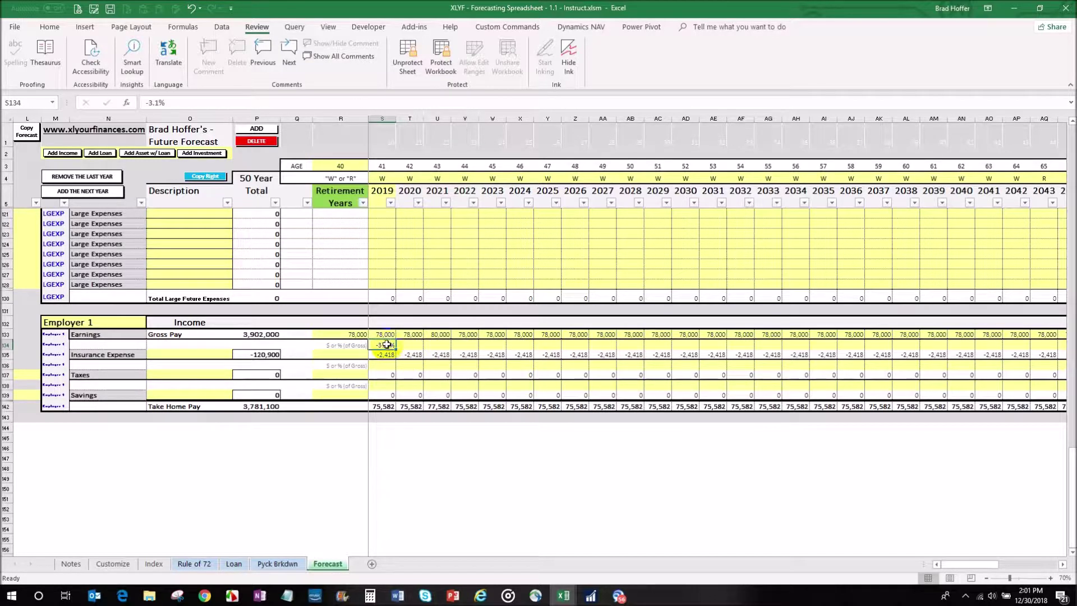
pyautogui.click(205, 176)
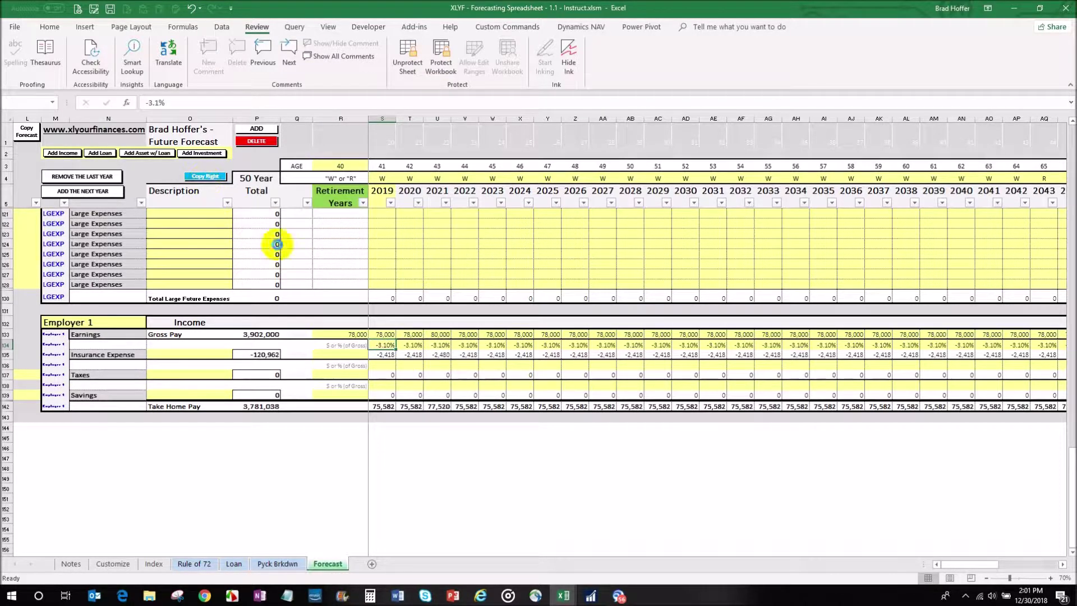
pyautogui.click(443, 333)
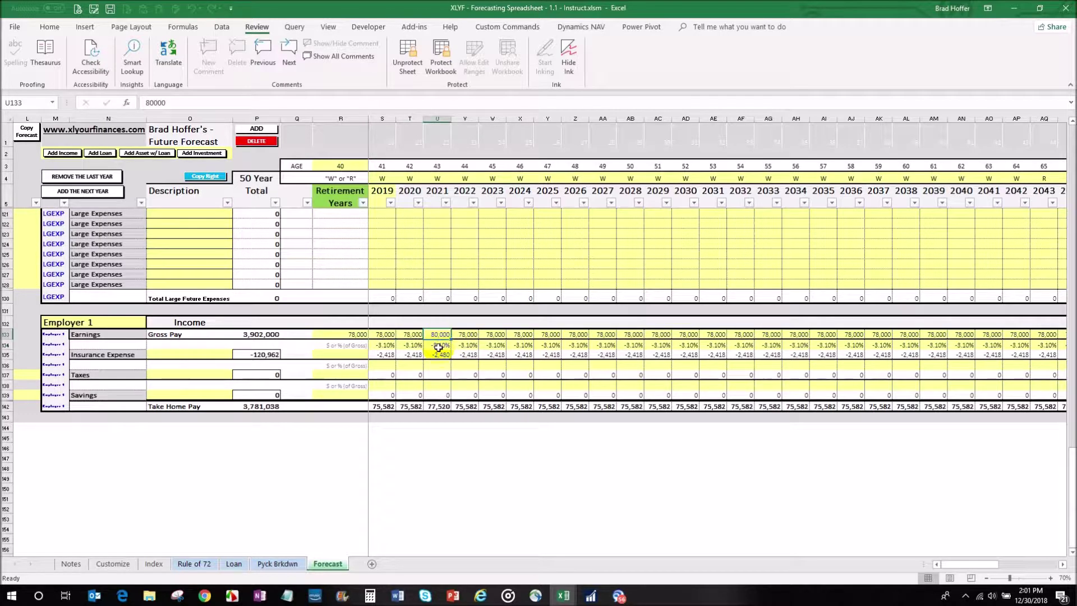
pyautogui.click(437, 345)
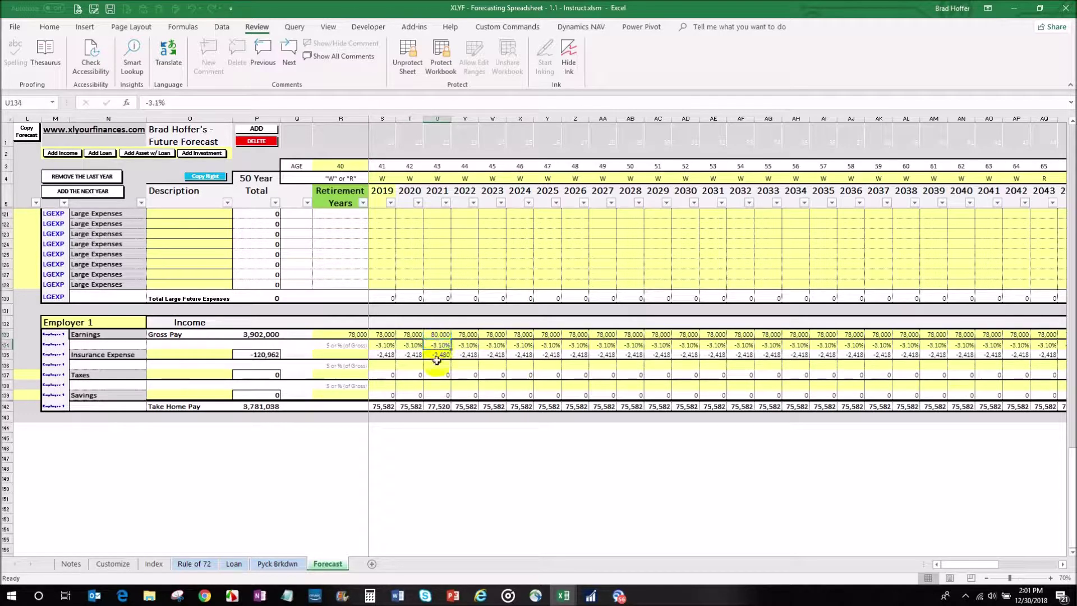
# Check the 2021 insurance expense formula and copy Employer 1's 2021 gross pay of 80,000 across the remaining forecast years.
pyautogui.click(437, 355)
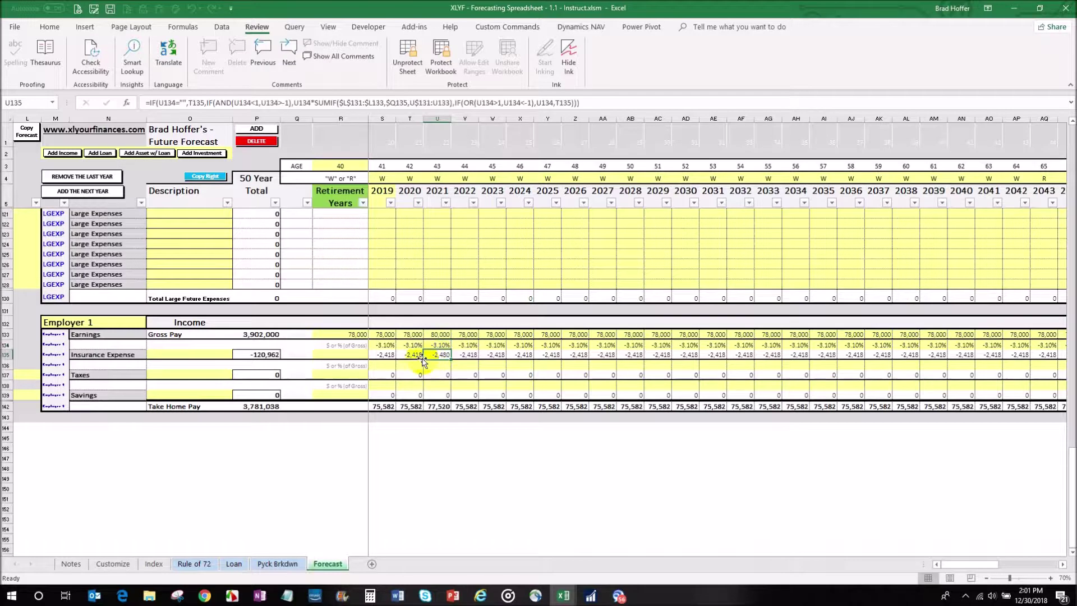
pyautogui.click(443, 334)
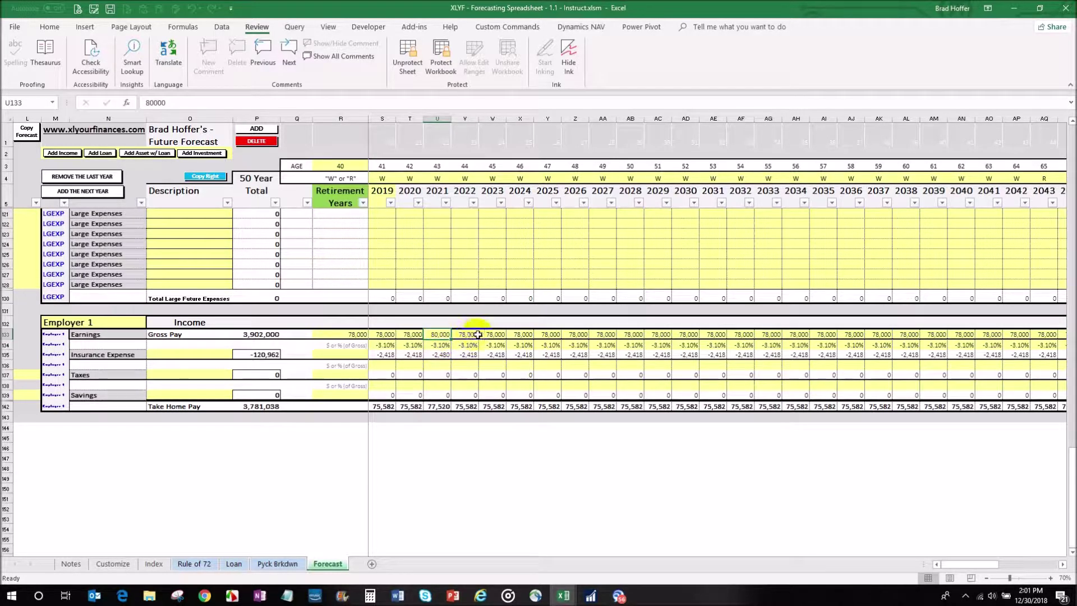
pyautogui.click(218, 176)
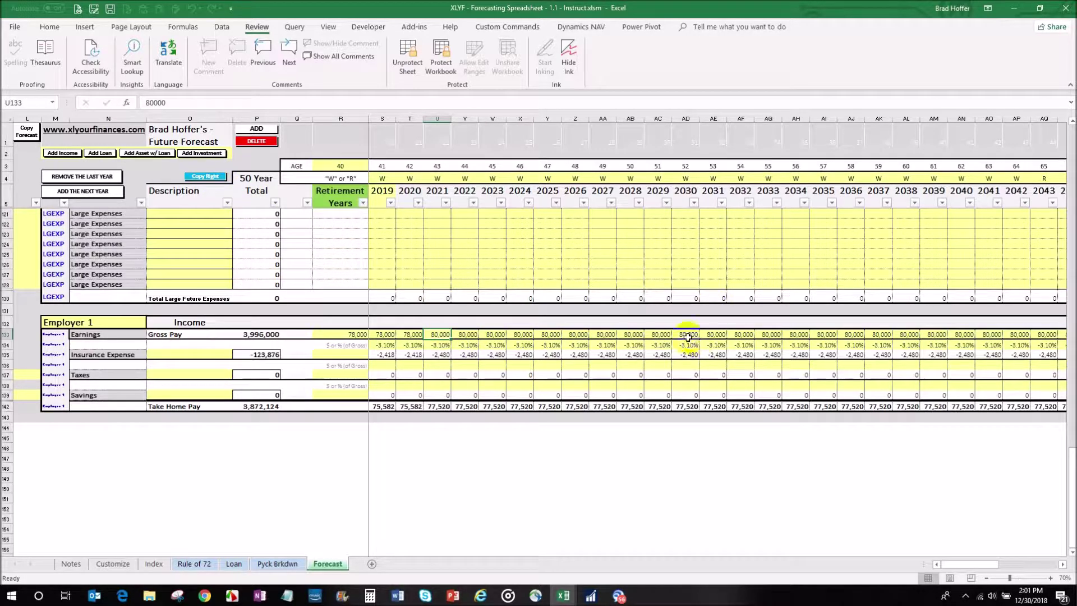
# Copy the label "Other Pre Tax Deductions (Dental, Health Insurance etc.)" from the Pyck Brkdwn sheet into Employer 1's Insurance Expense description on the Forecast sheet.
pyautogui.click(278, 563)
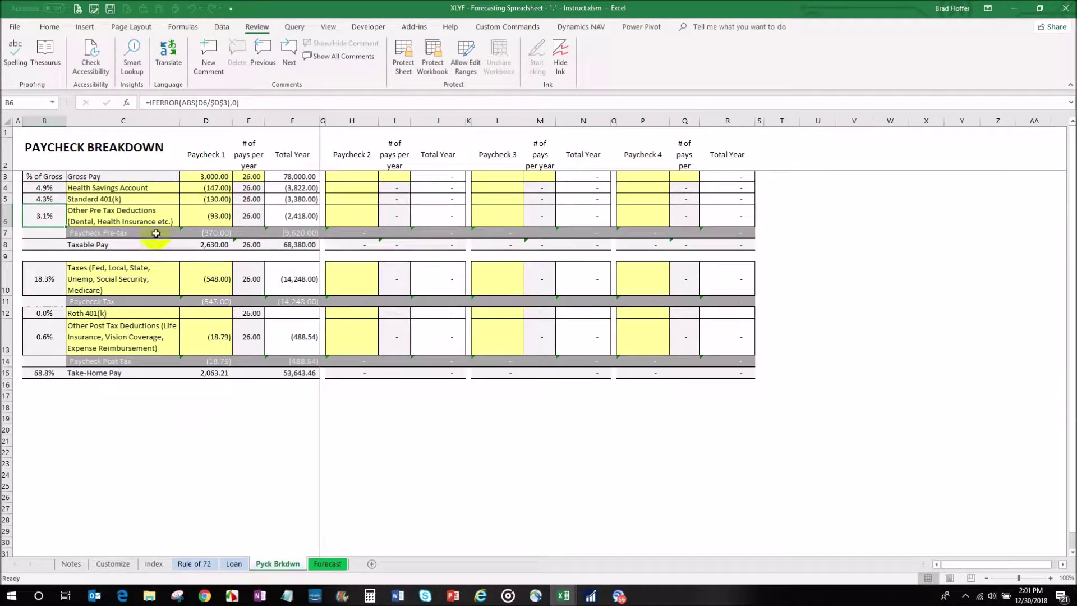
pyautogui.rightClick(141, 218)
pyautogui.click(197, 253)
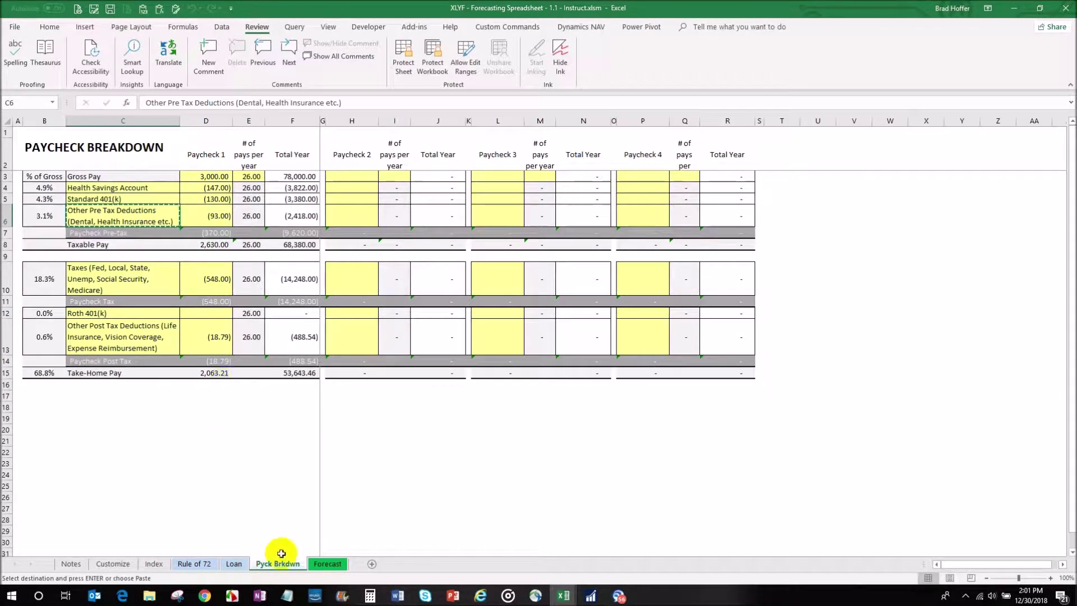
pyautogui.click(327, 563)
pyautogui.click(161, 353)
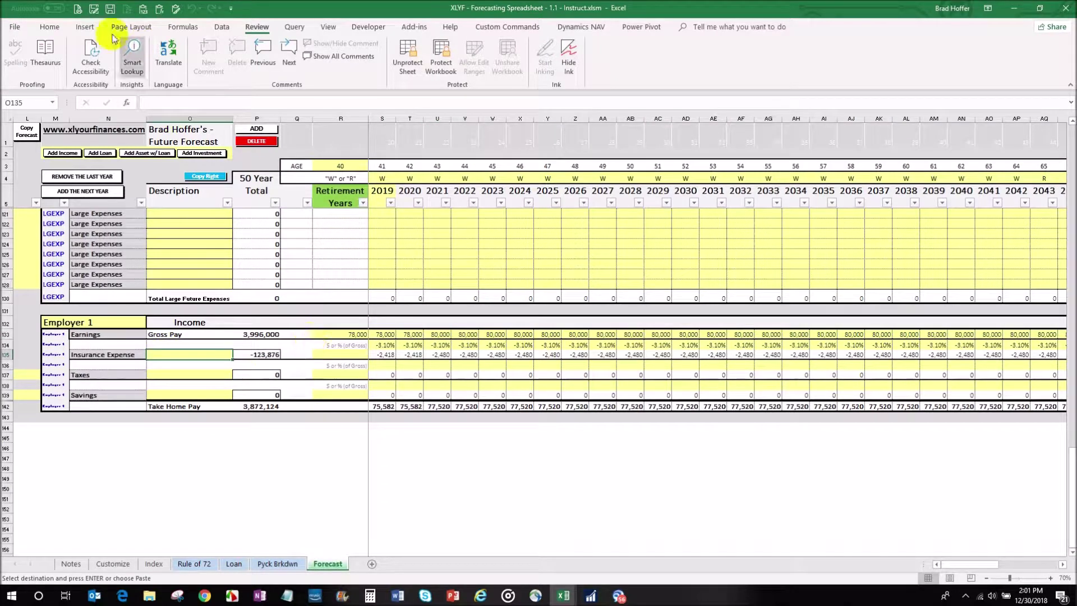
pyautogui.click(144, 9)
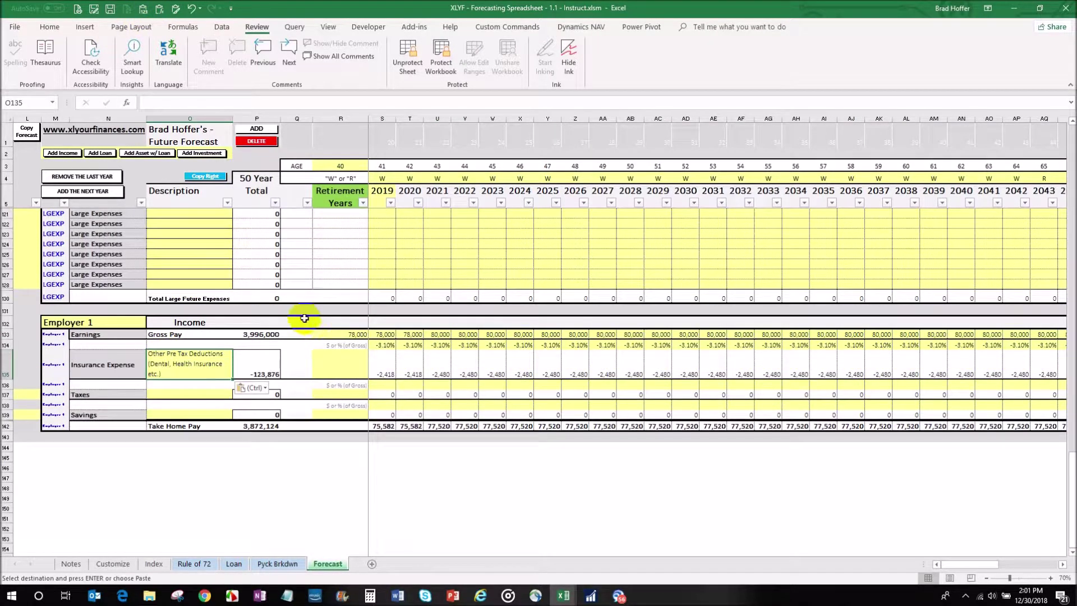
# Check the deductions on the Pyck Brkdwn sheet and enter "H S A" as the description of Employer 1's Savings row.
pyautogui.click(278, 563)
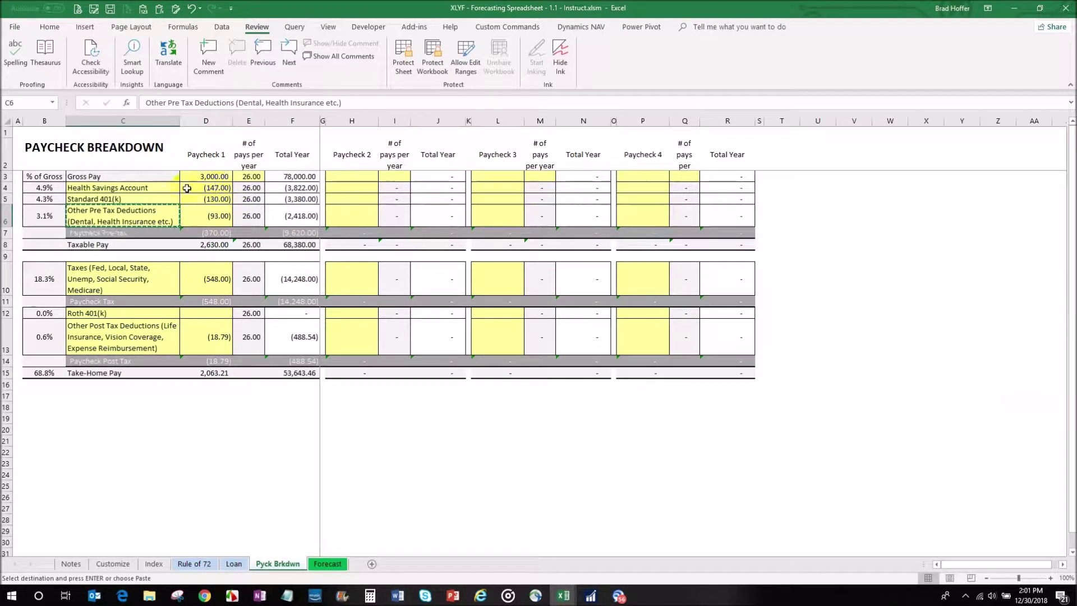
pyautogui.click(325, 564)
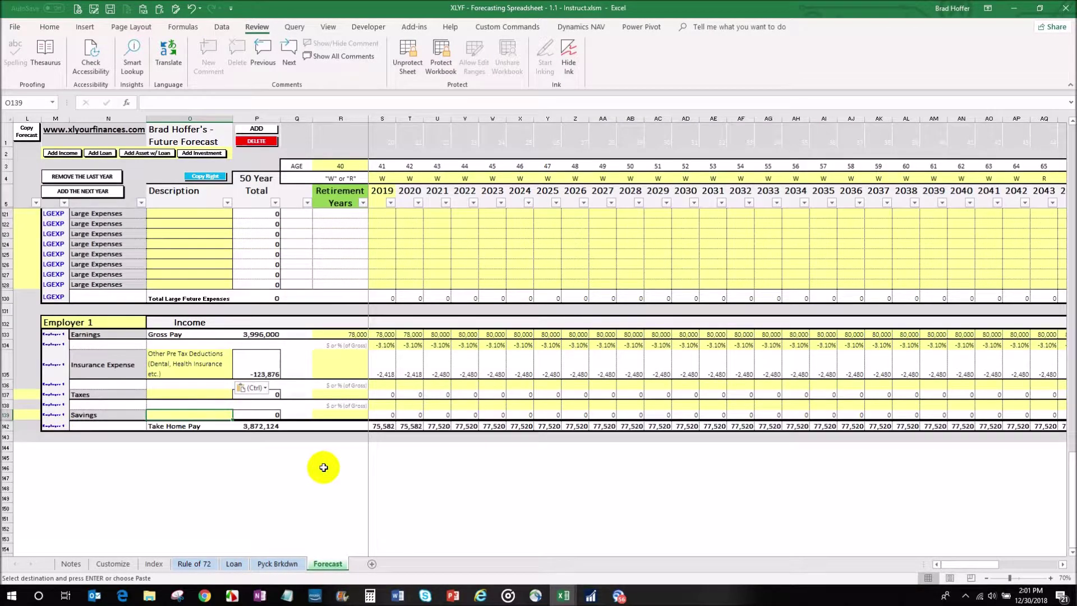
pyautogui.write('H S A')
pyautogui.press('Return')
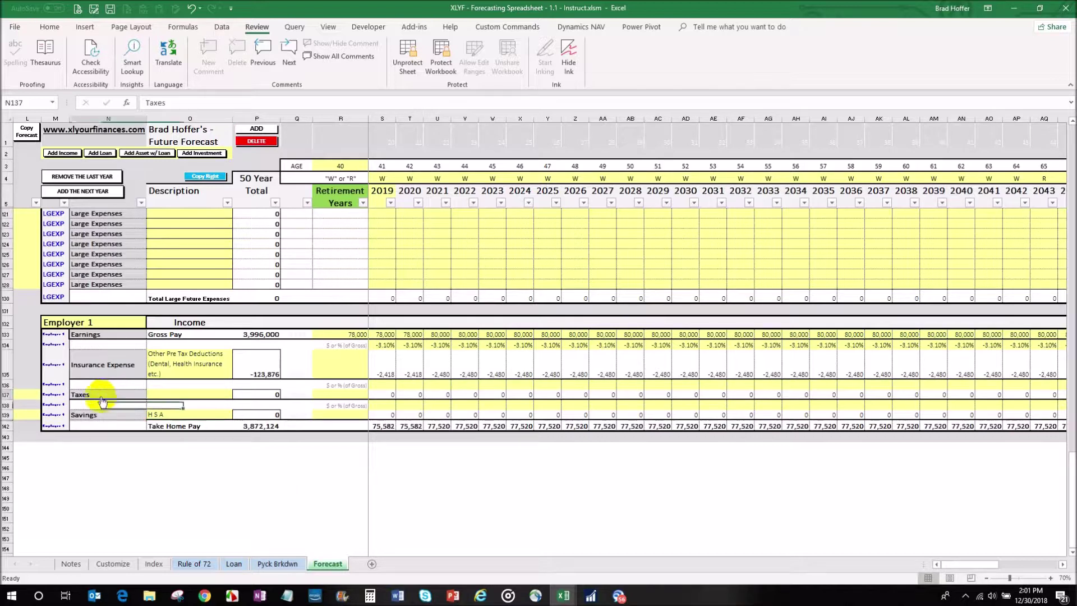
# Change the category of Employer 1's Taxes row to Savings.
pyautogui.click(114, 379)
pyautogui.click(112, 393)
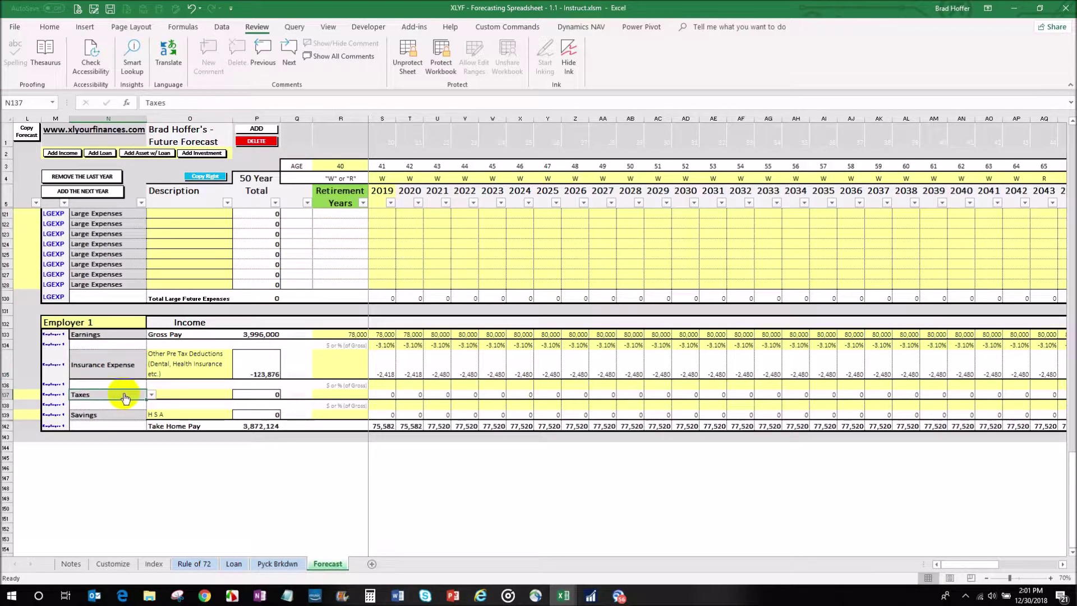
pyautogui.click(151, 394)
pyautogui.click(135, 414)
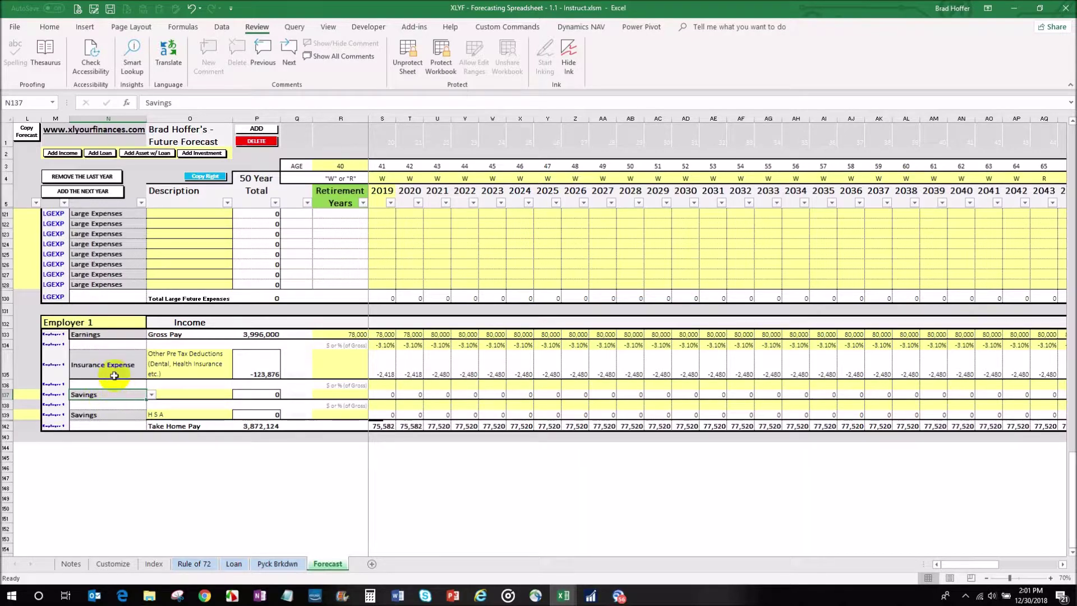
# Review the Cash Flow categories on the Forecast sheet and their definitions on the Notes sheet, and return to the Employer 1 section.
pyautogui.scroll(2, 117, 402)
pyautogui.scroll(18, 118, 397)
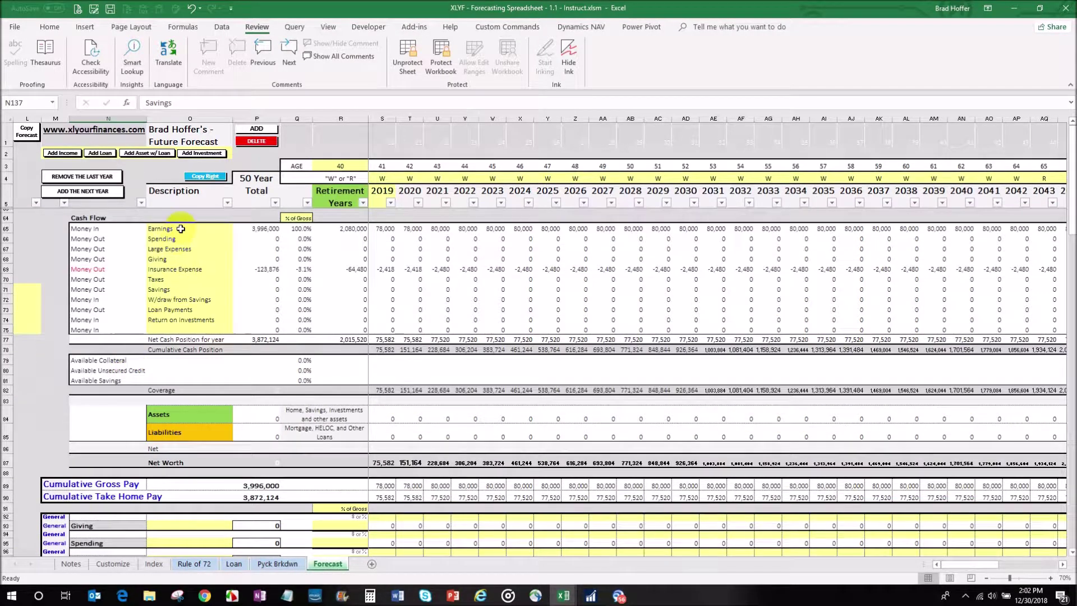
pyautogui.moveTo(180, 229); pyautogui.dragTo(188, 327)
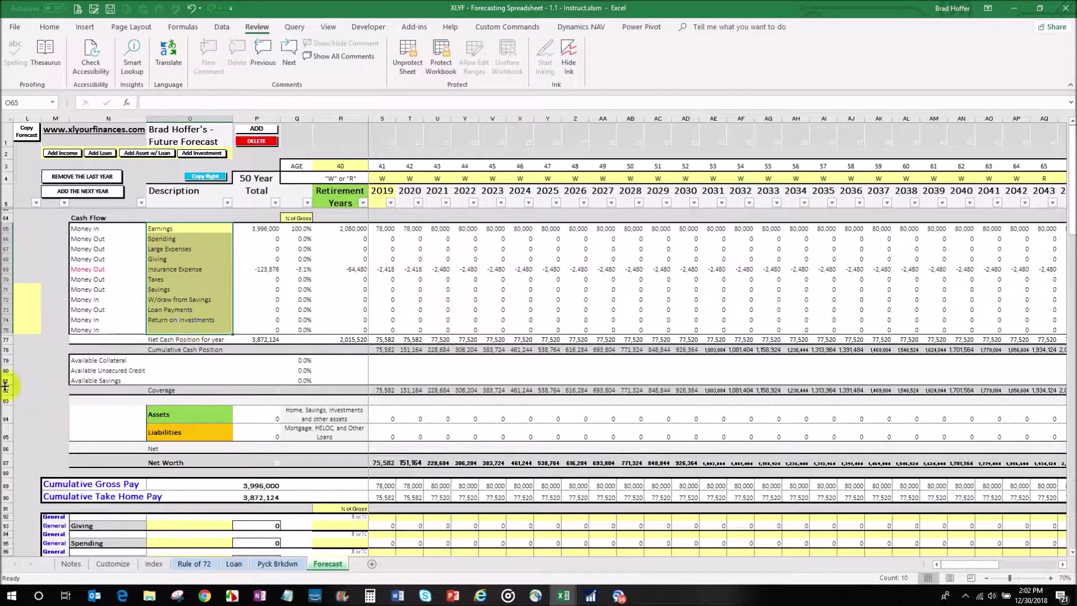
pyautogui.click(72, 563)
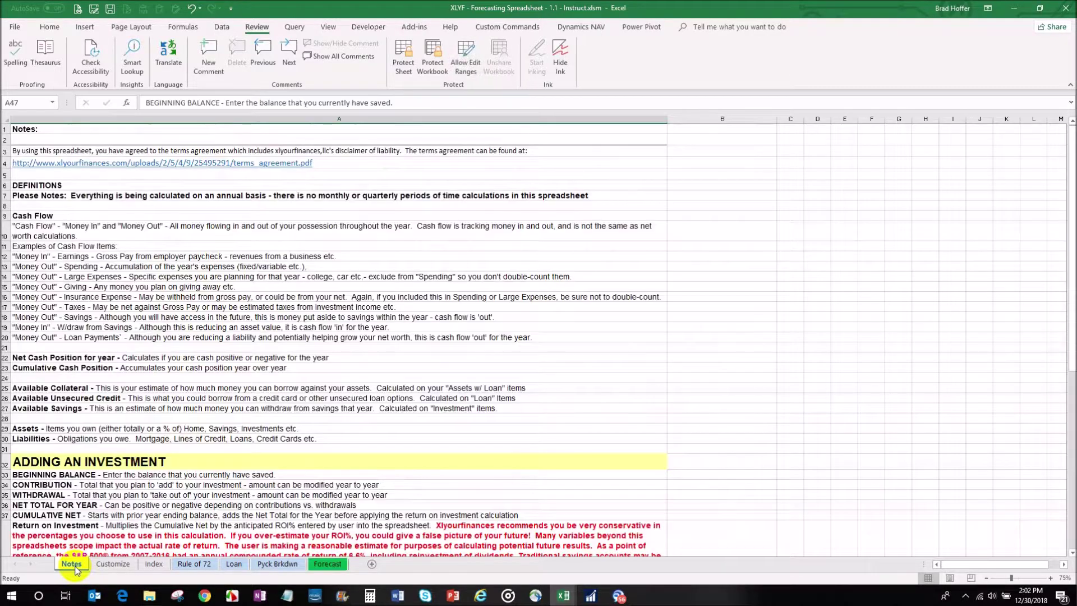
pyautogui.click(328, 564)
pyautogui.click(168, 258)
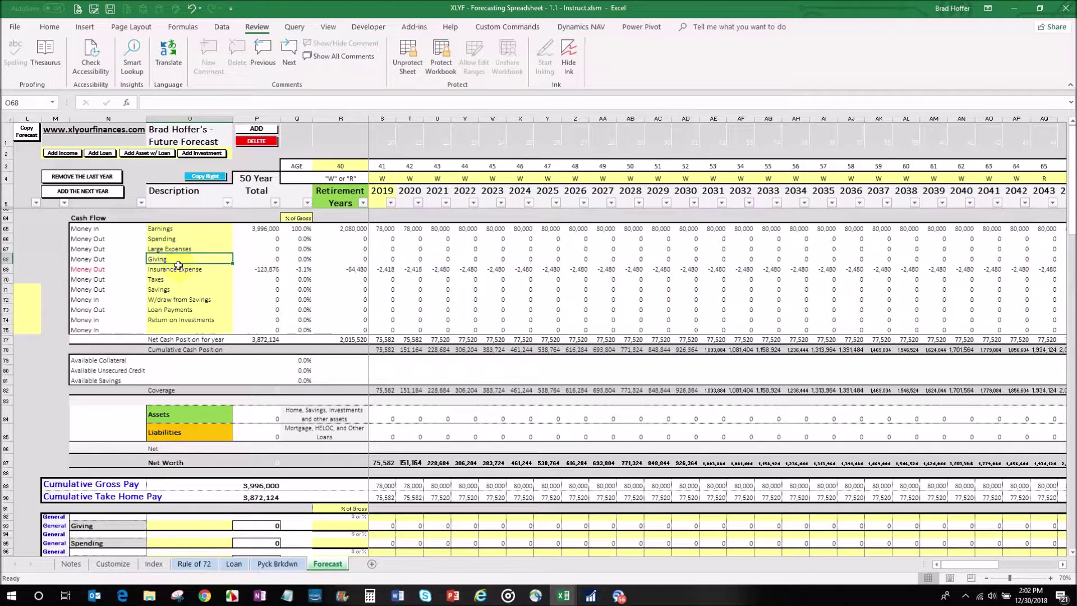
pyautogui.scroll(-1, 188, 378)
pyautogui.scroll(-15, 188, 378)
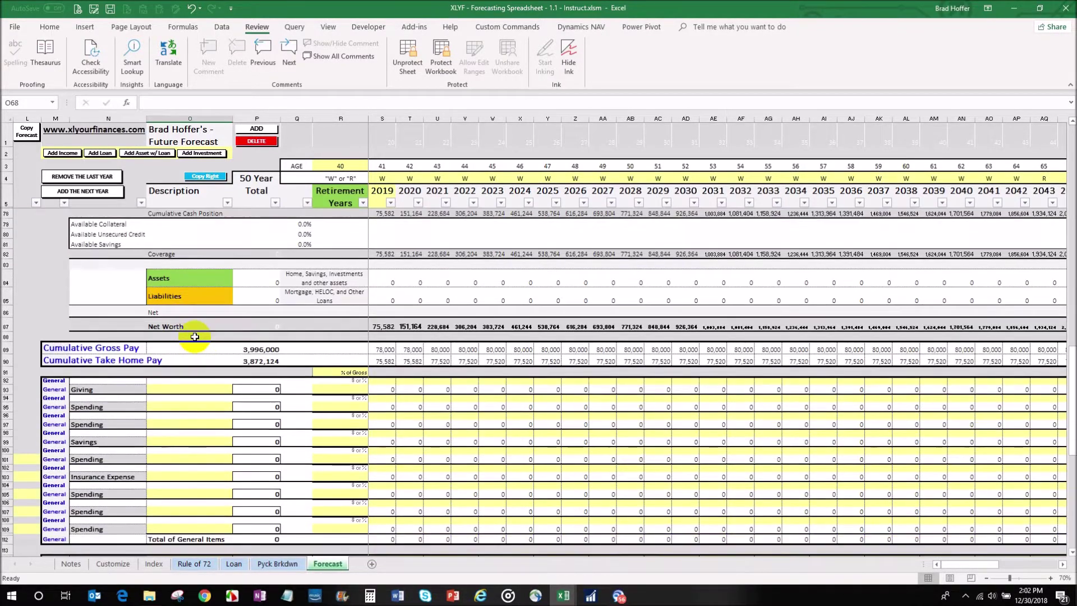
pyautogui.scroll(-1, 194, 335)
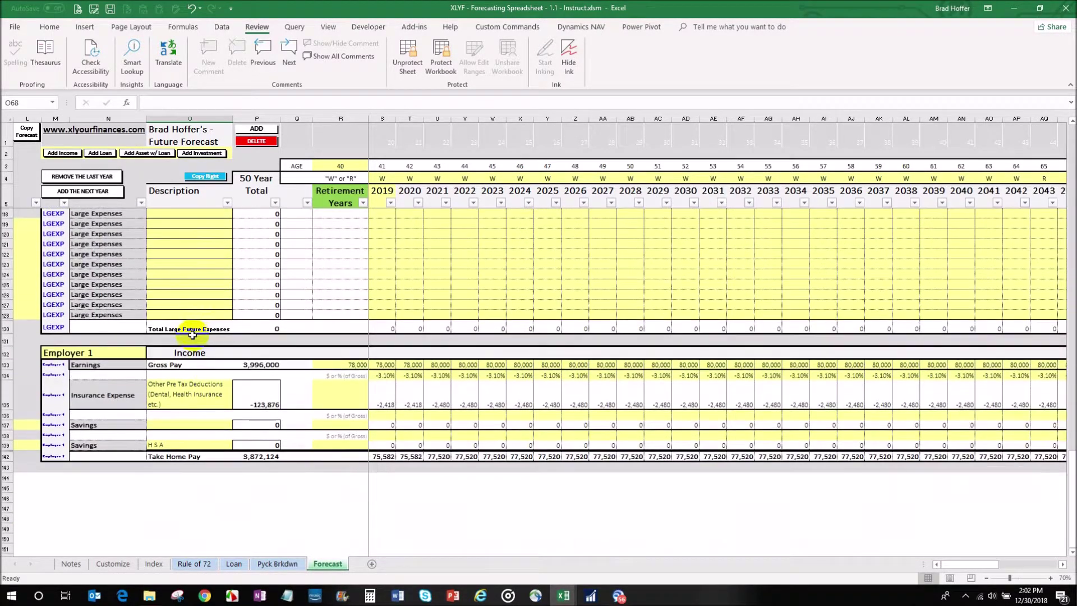
# Copy the "Standard 401(k)" label from the Pyck Brkdwn sheet into the description of Employer 1's first Savings row.
pyautogui.click(277, 563)
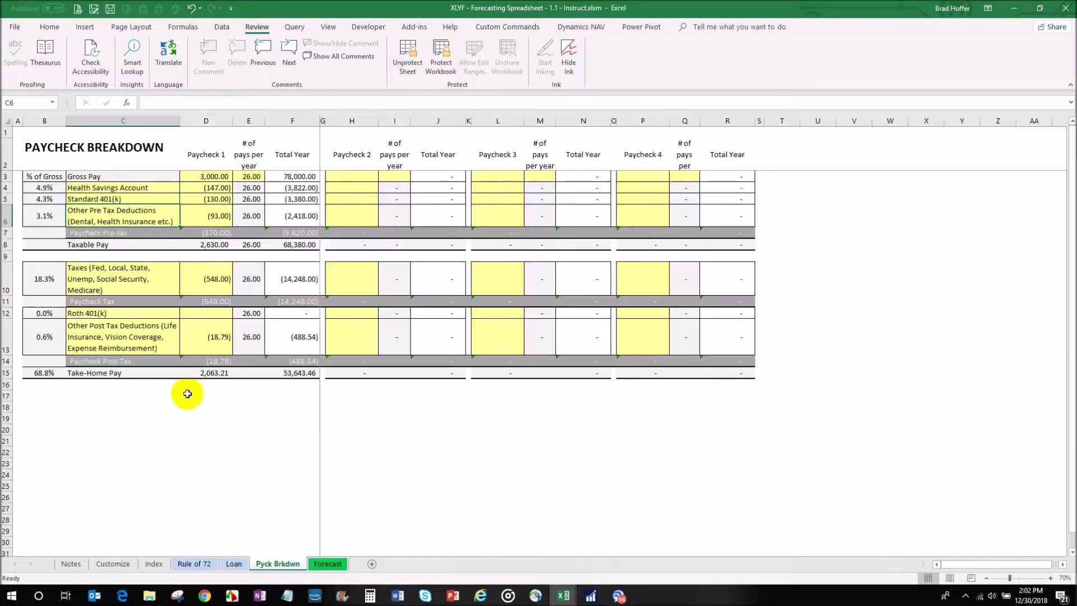
pyautogui.rightClick(123, 196)
pyautogui.click(145, 214)
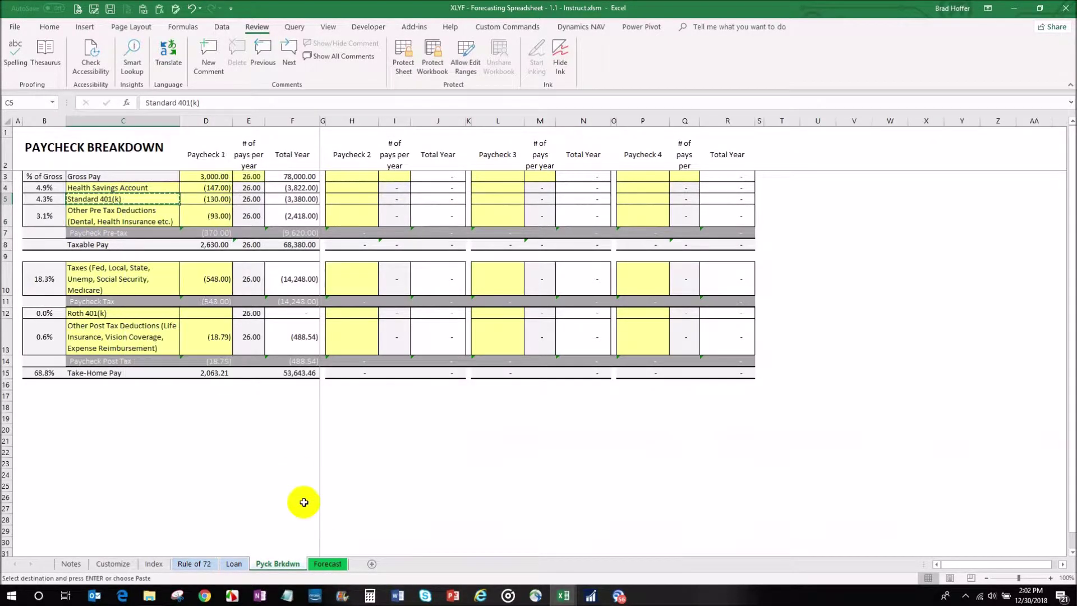
pyautogui.click(335, 566)
pyautogui.click(153, 425)
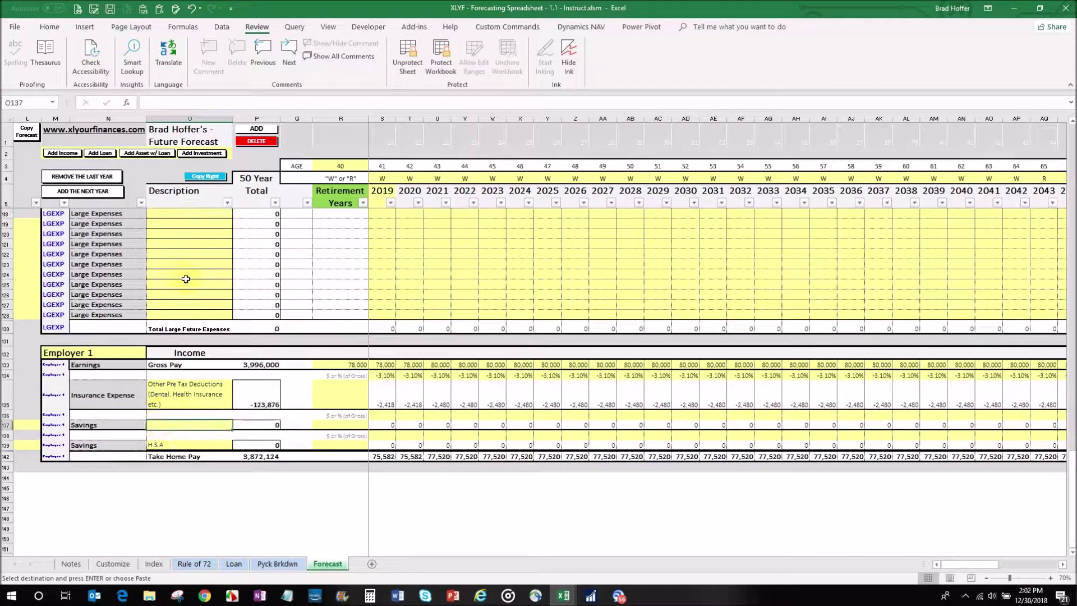
pyautogui.hotkey('ctrl', 'v')
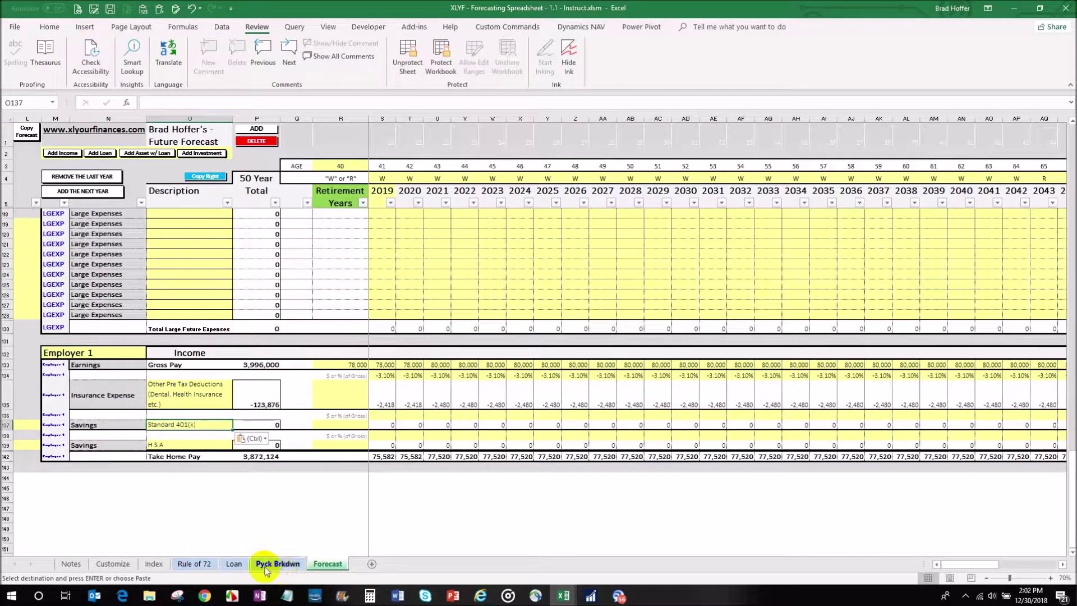
# Look up the 401(k) percentage on the Pyck Brkdwn sheet and set Employer 1's 2019 Standard 401(k) savings to -4.3% of gross.
pyautogui.click(280, 565)
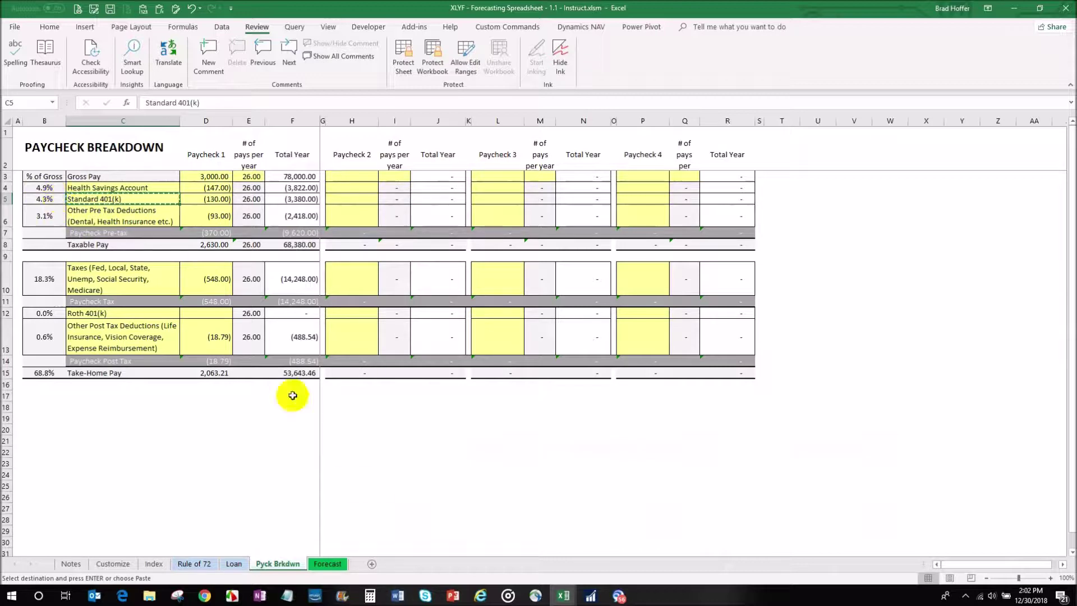
pyautogui.click(330, 563)
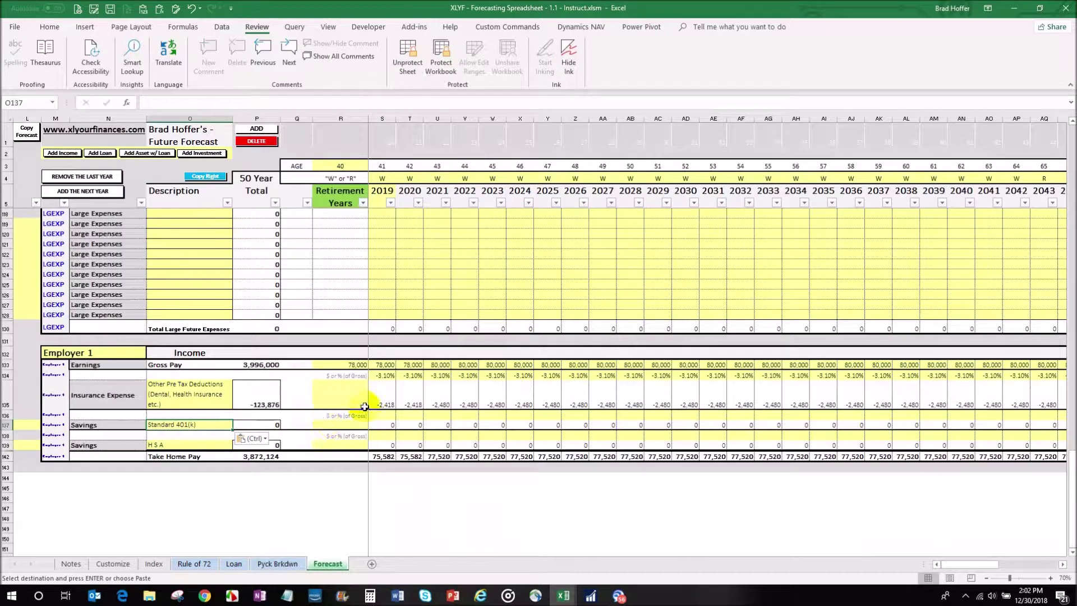
pyautogui.click(386, 414)
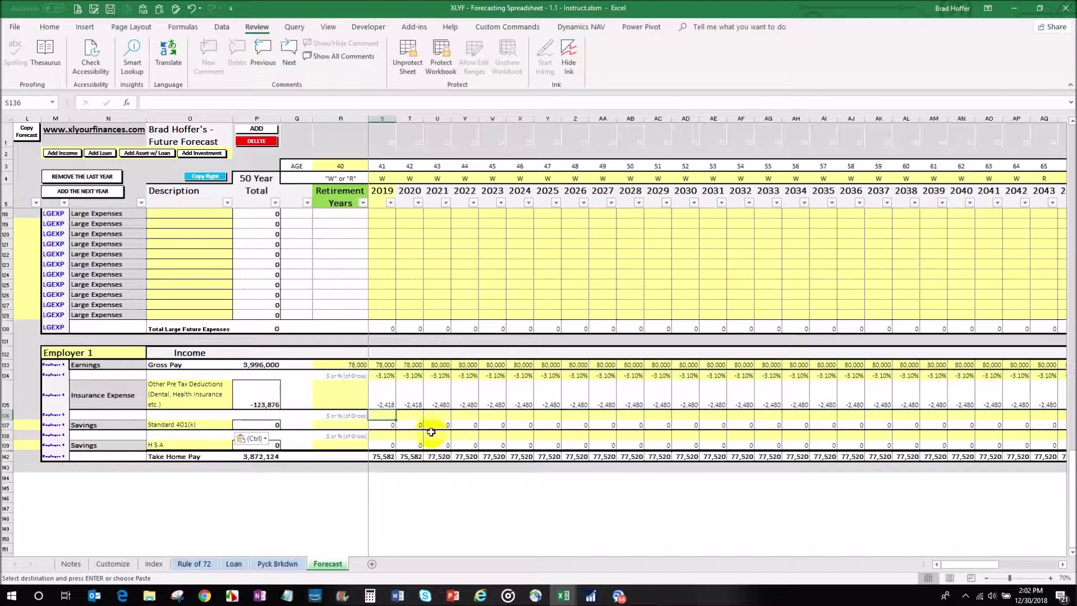
pyautogui.write('-')
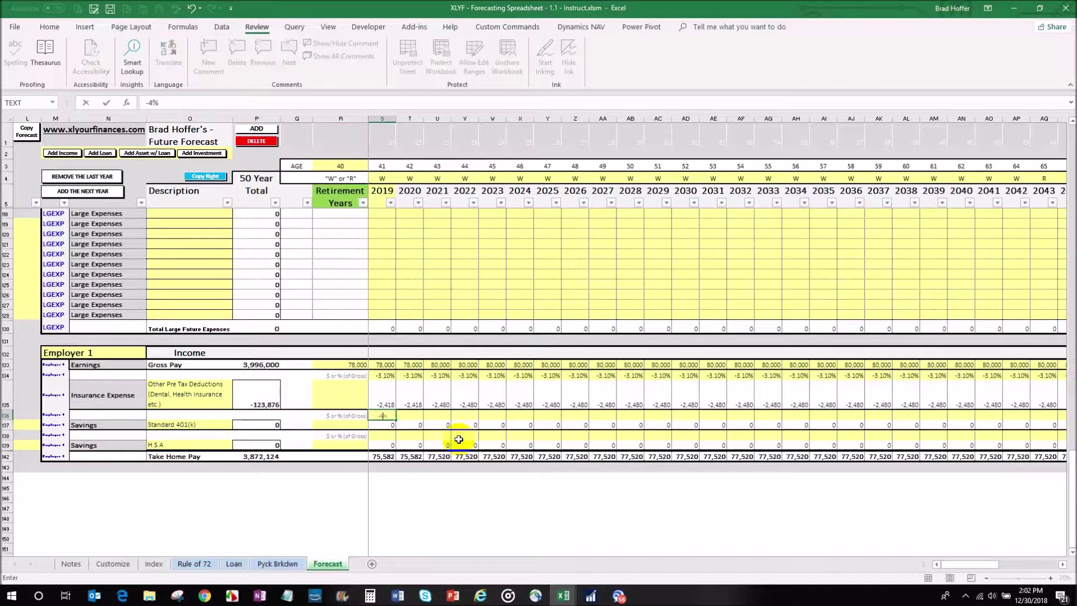
pyautogui.write('4.3')
pyautogui.press('Return')
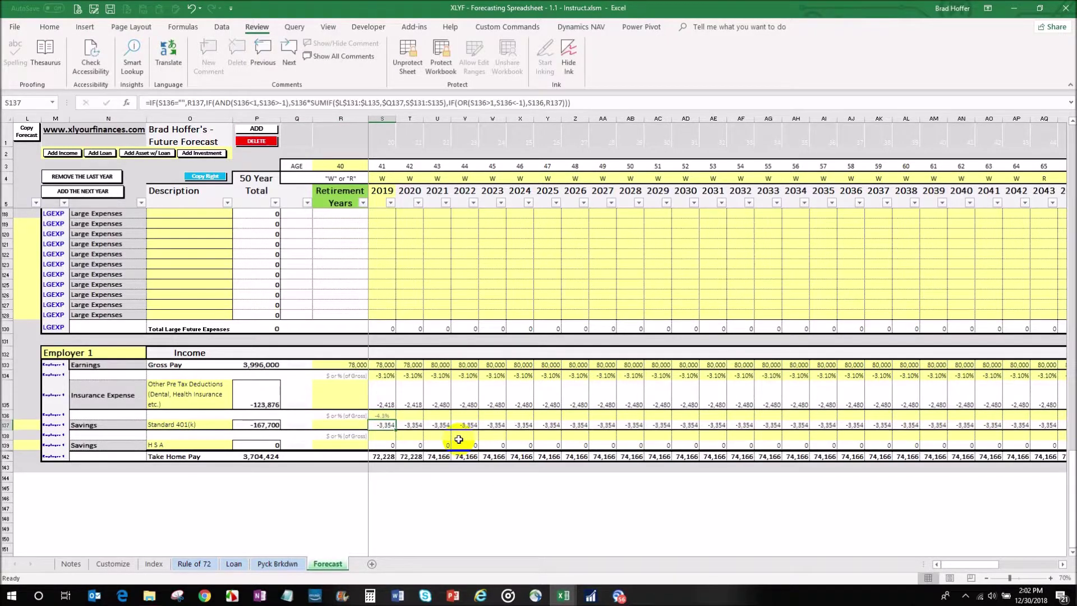
# Set Employer 1's 2019 H S A savings to -4.9% of gross.
pyautogui.press('Down')
pyautogui.write('.')
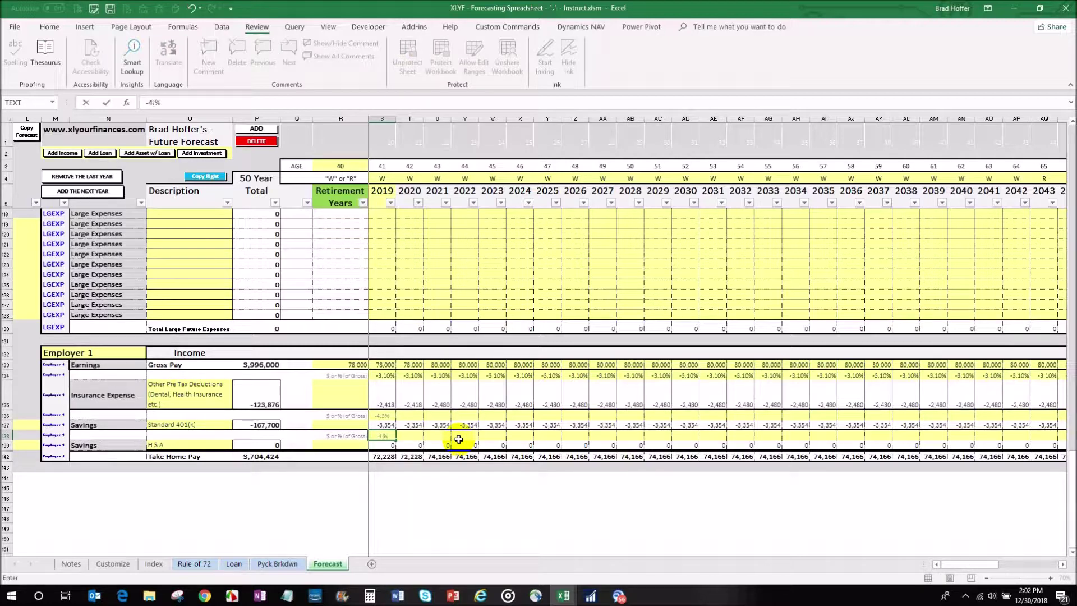
pyautogui.write('4.9')
pyautogui.press('Return')
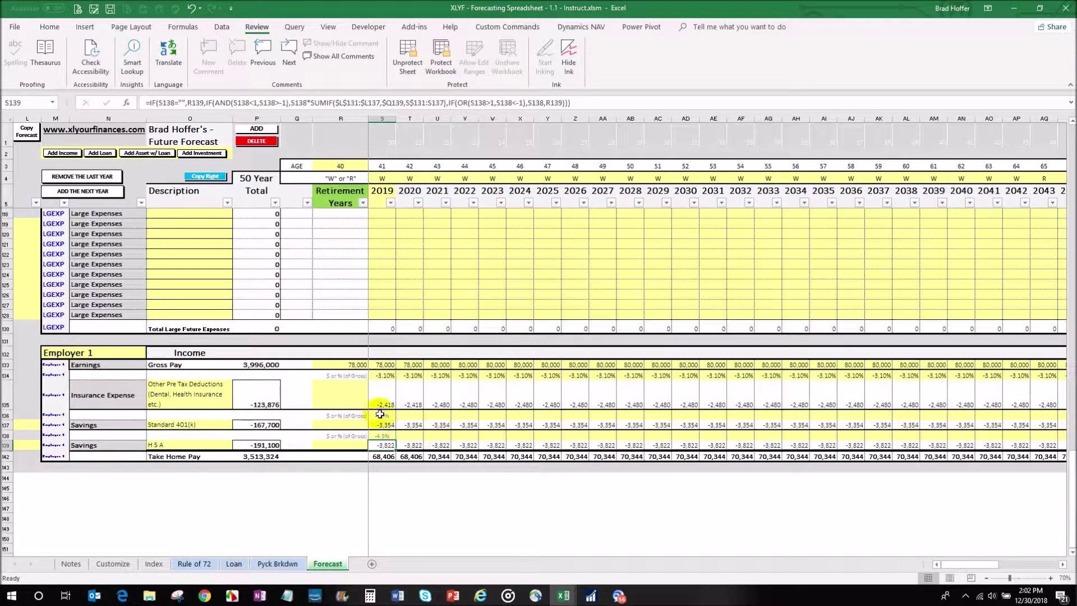
# Copy the 2019 Standard 401(k) rate of -4.3% and the H S A rate of -4.9% across the remaining forecast years.
pyautogui.click(375, 416)
pyautogui.click(218, 176)
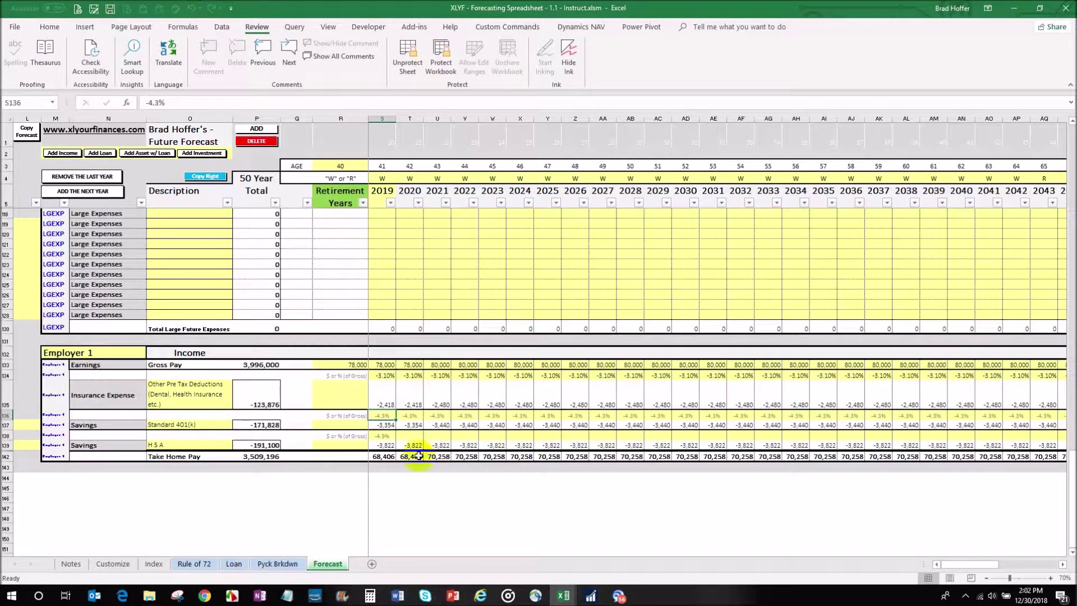
pyautogui.click(381, 435)
pyautogui.click(224, 179)
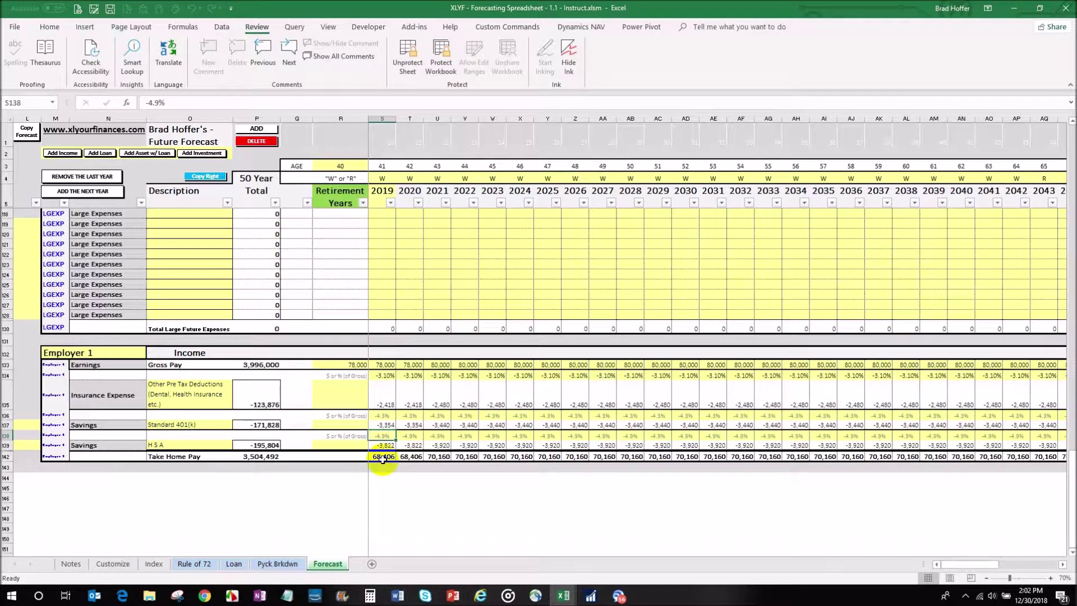
# Check the remaining deductions on the Pyck Brkdwn sheet, mark Employer 1's H S A row as ADD and add another deduction row beneath it.
pyautogui.click(279, 564)
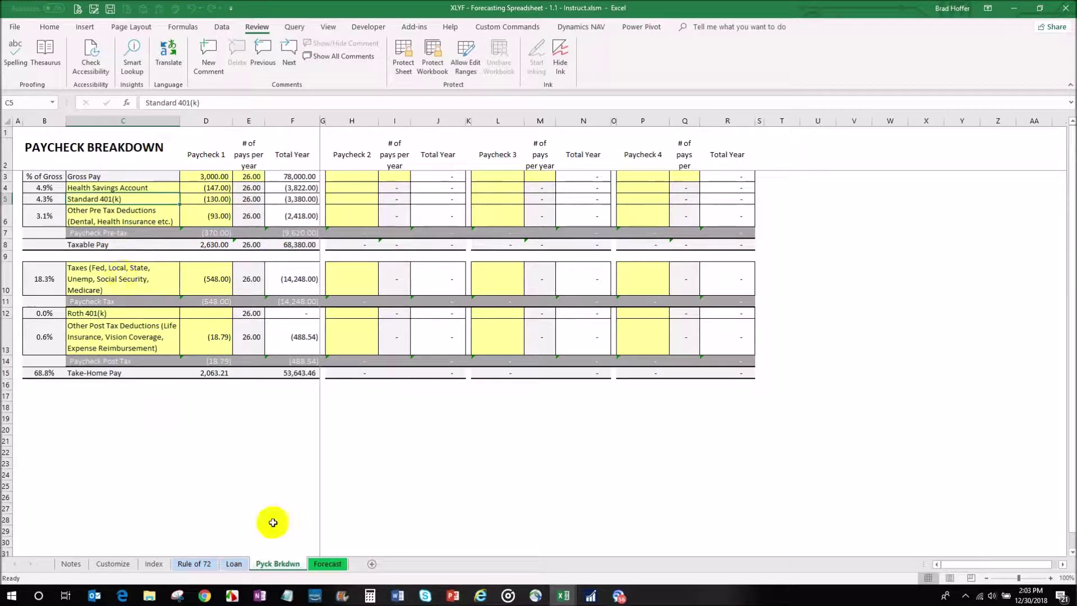
pyautogui.click(328, 563)
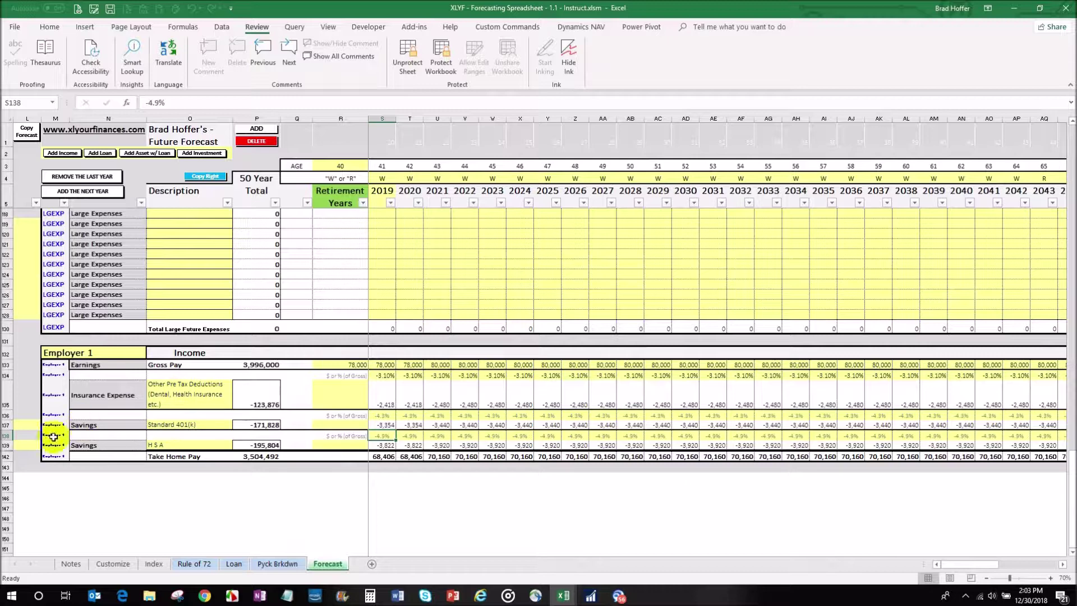
pyautogui.click(27, 447)
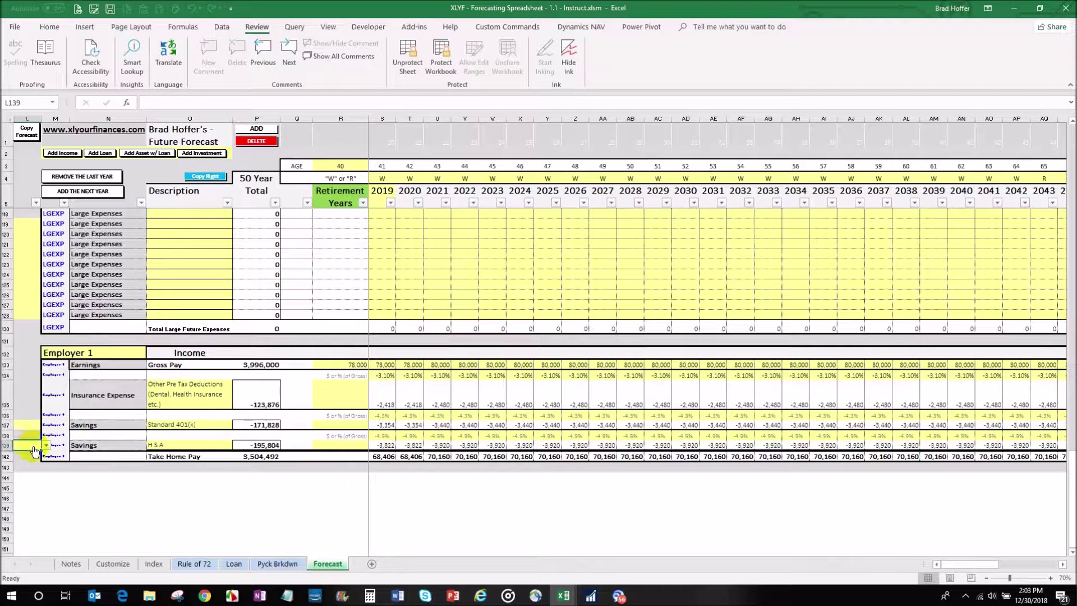
pyautogui.click(23, 452)
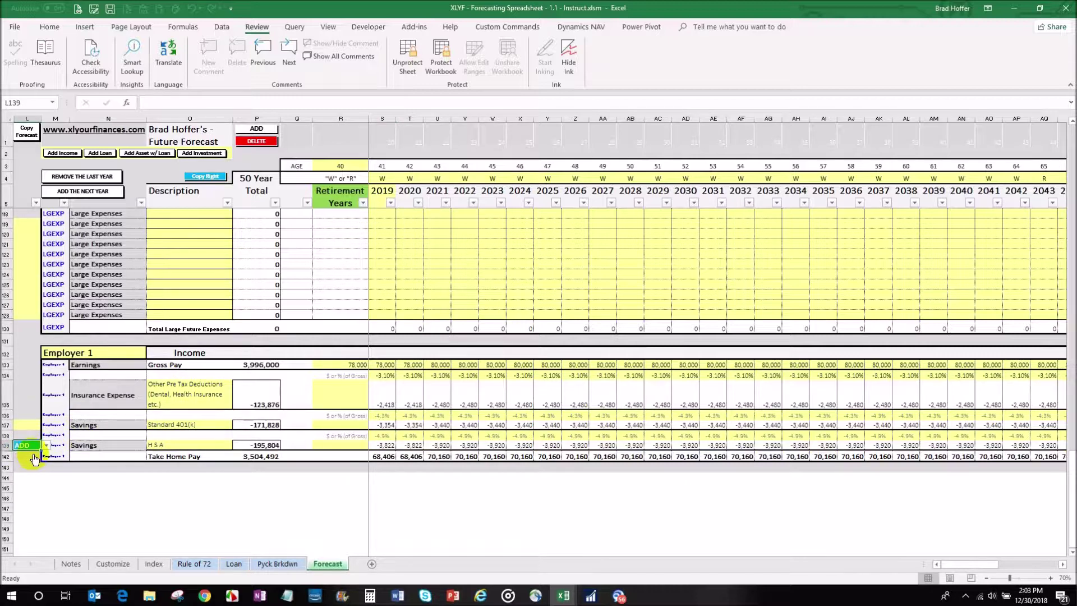
pyautogui.click(257, 128)
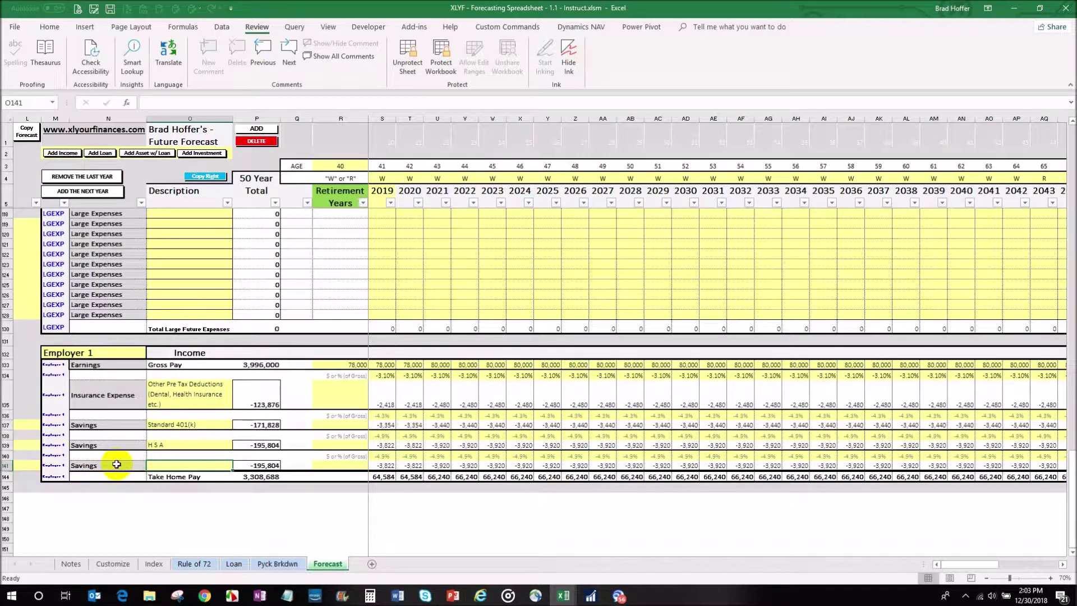
# Copy the Taxes label from the Pyck Brkdwn sheet into the new Savings row's description and keep the row tall enough for the full text.
pyautogui.click(277, 563)
pyautogui.rightClick(118, 281)
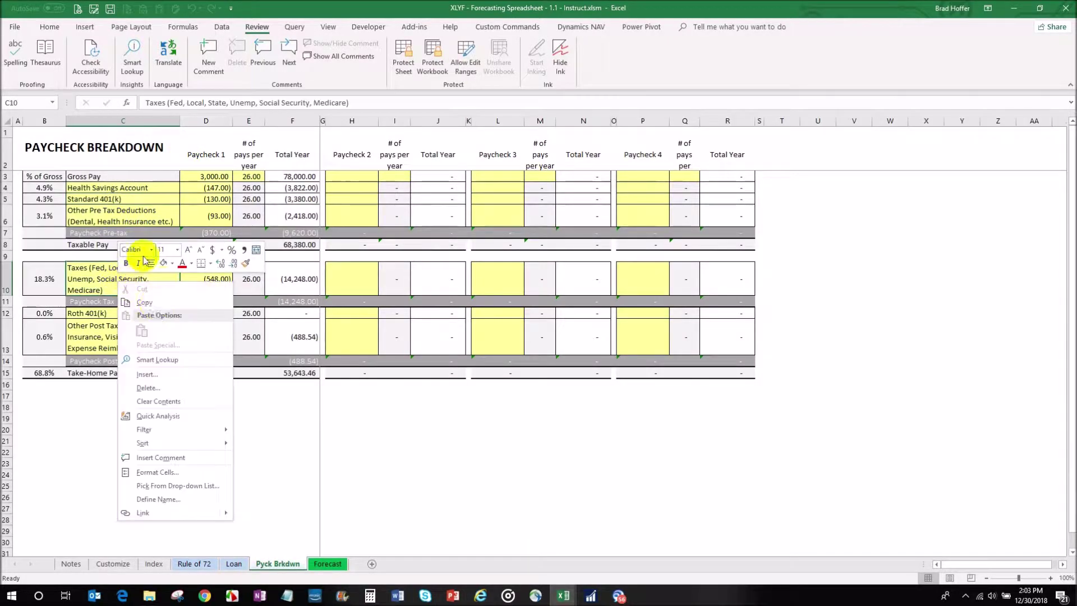
pyautogui.click(155, 301)
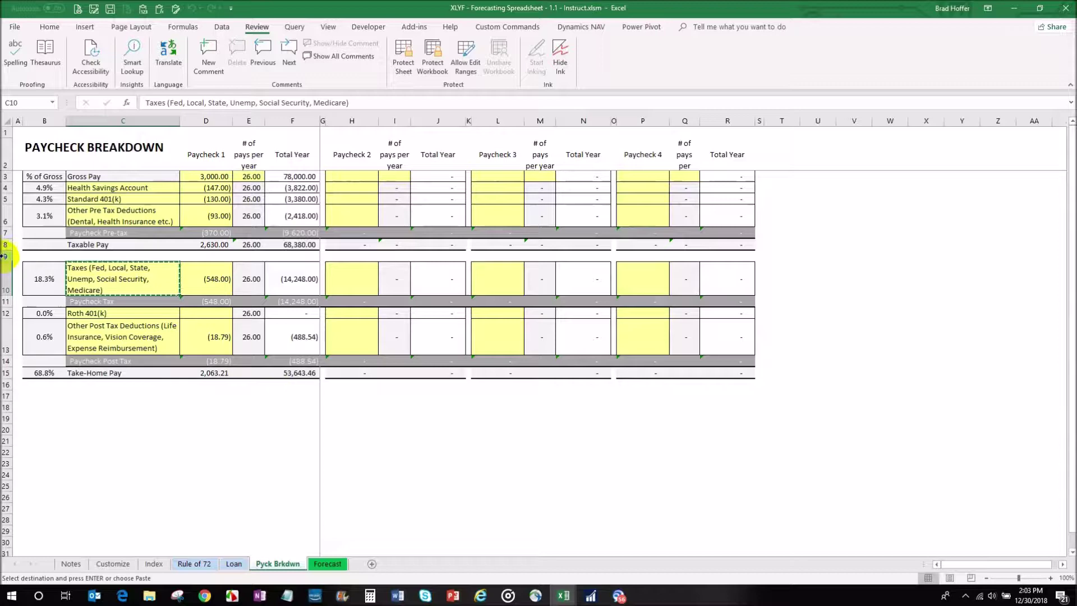
pyautogui.click(328, 564)
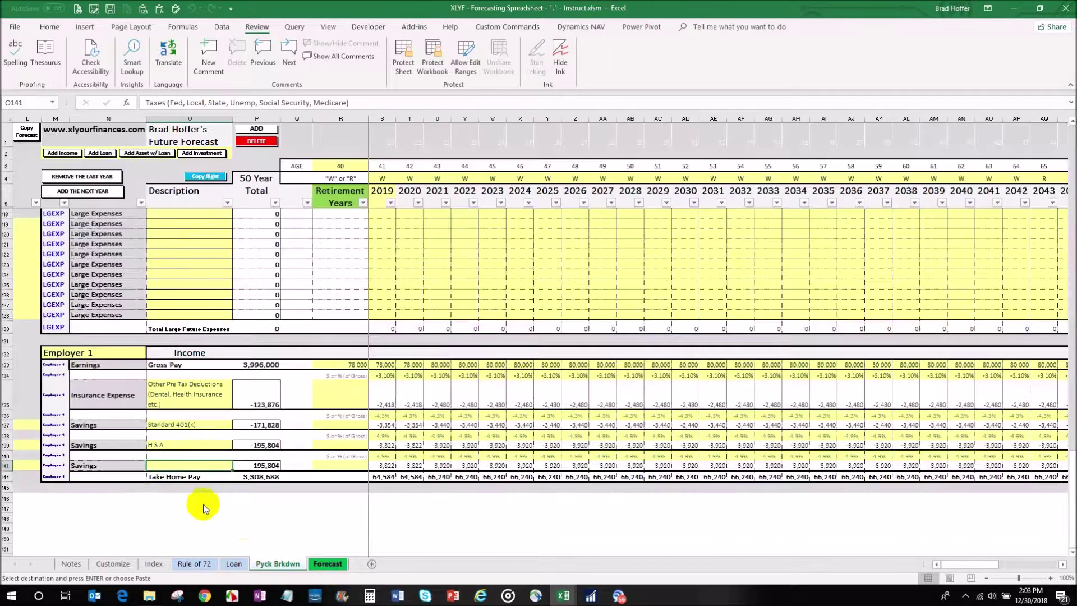
pyautogui.click(142, 9)
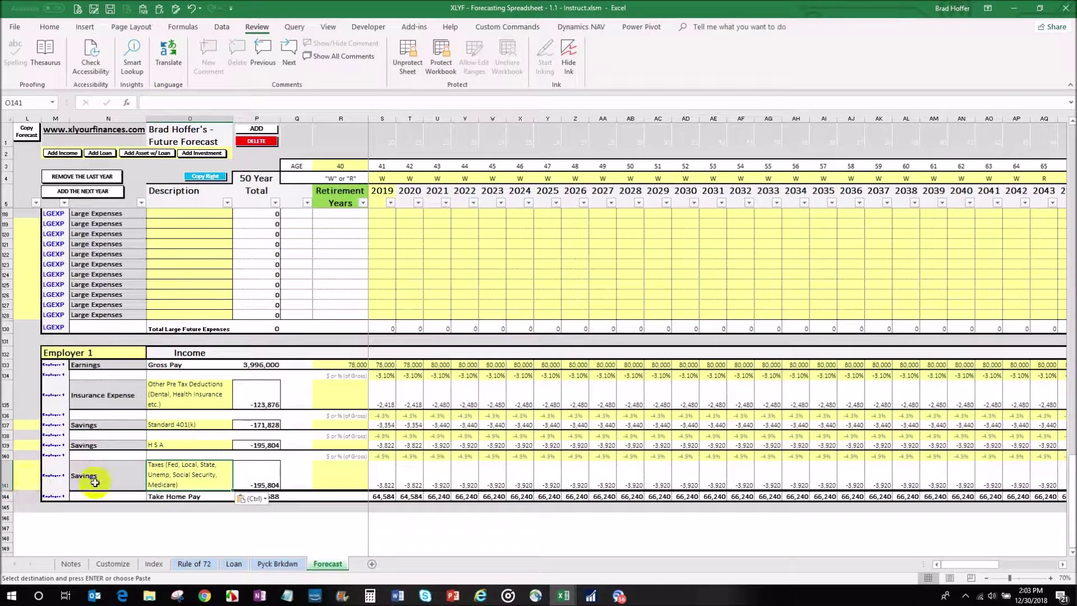
pyautogui.moveTo(8, 489); pyautogui.dragTo(14, 469)
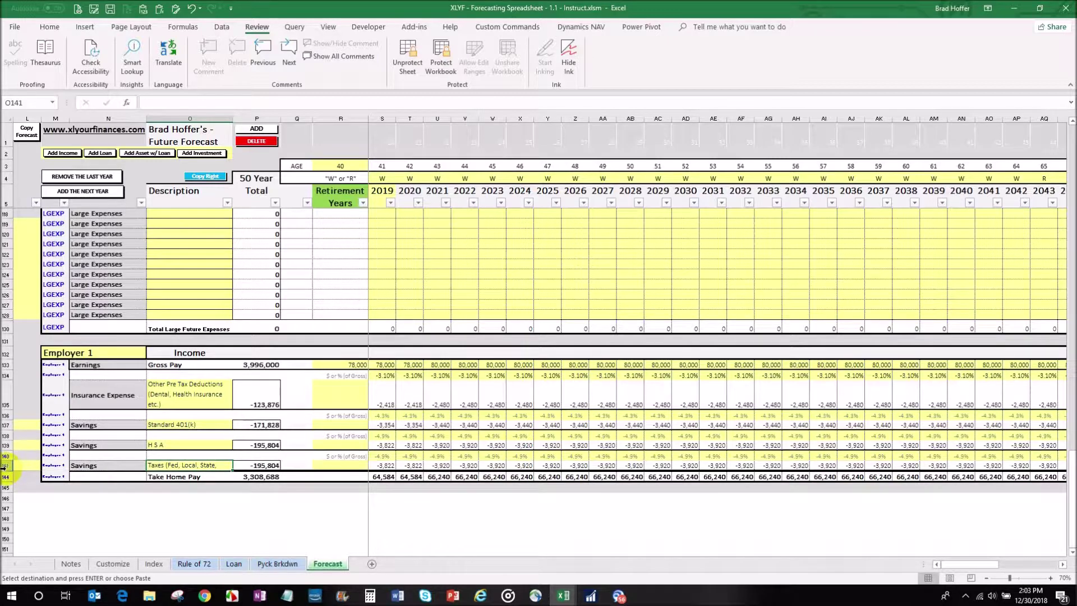
pyautogui.doubleClick(3, 468)
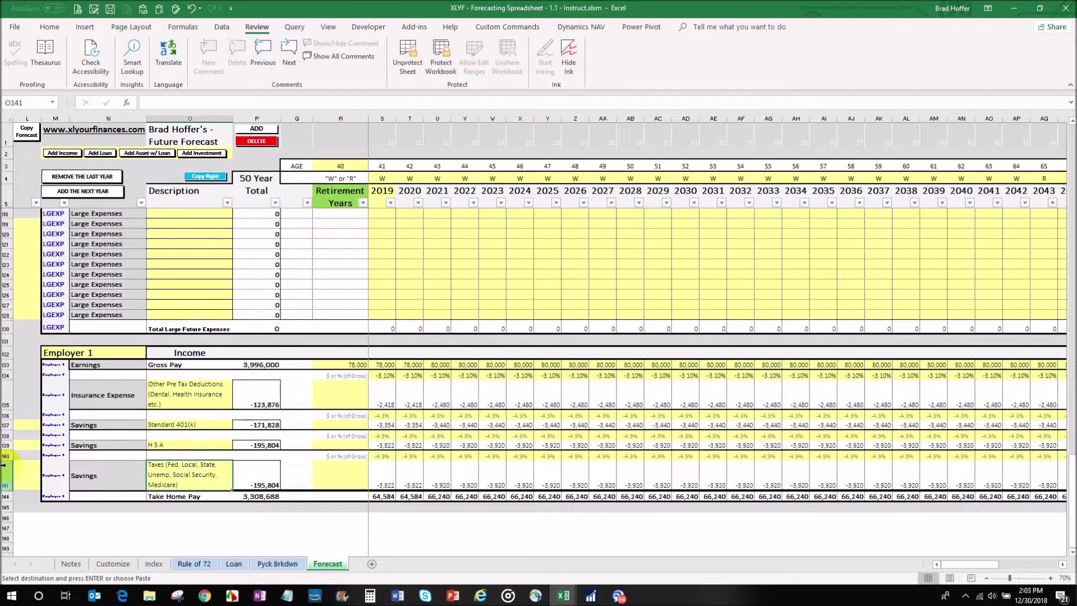
# Set Employer 1's 2019 Taxes rate to -18.3% of gross and copy it across the remaining forecast years.
pyautogui.click(387, 456)
pyautogui.write('-')
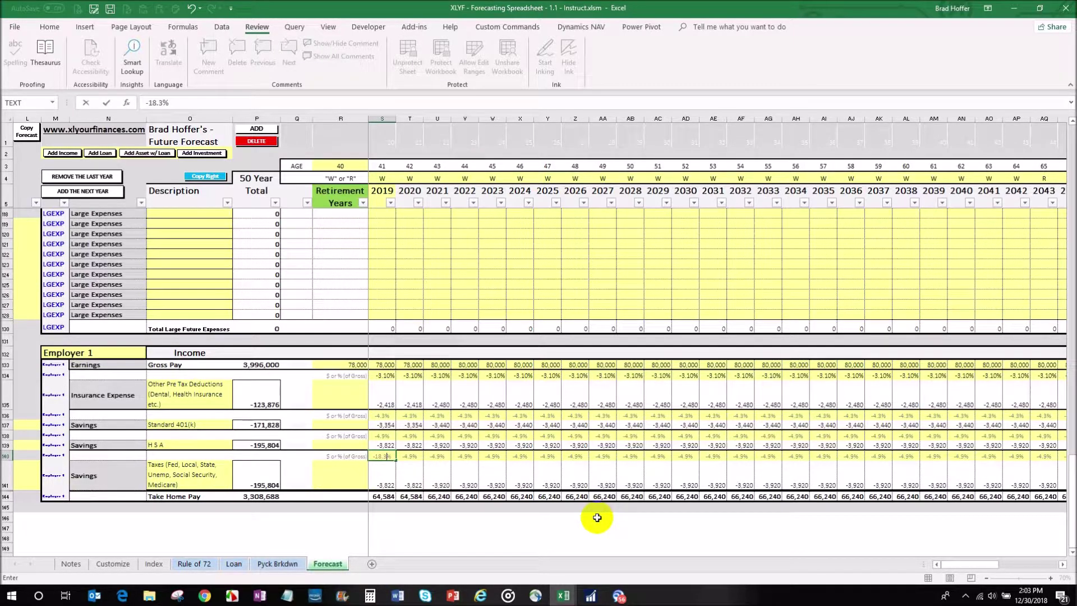
pyautogui.press('Return')
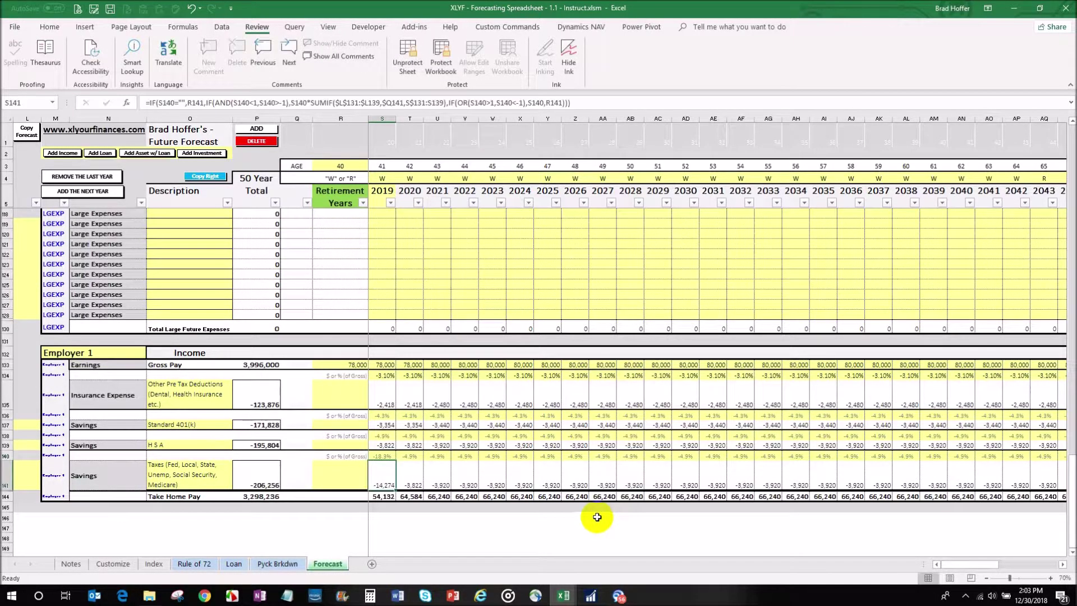
pyautogui.click(383, 454)
pyautogui.click(208, 176)
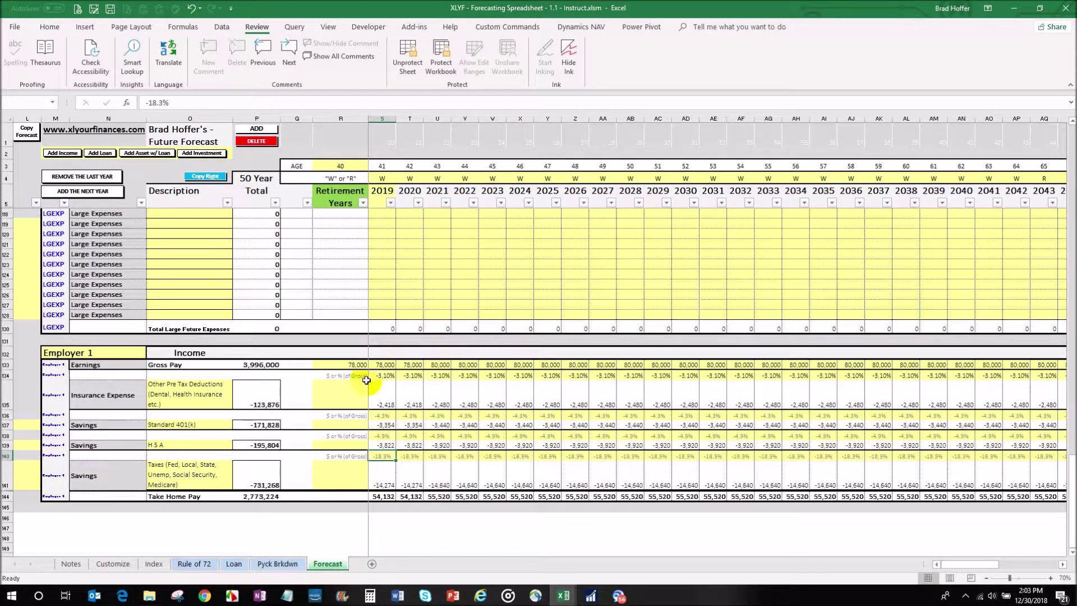
pyautogui.click(278, 563)
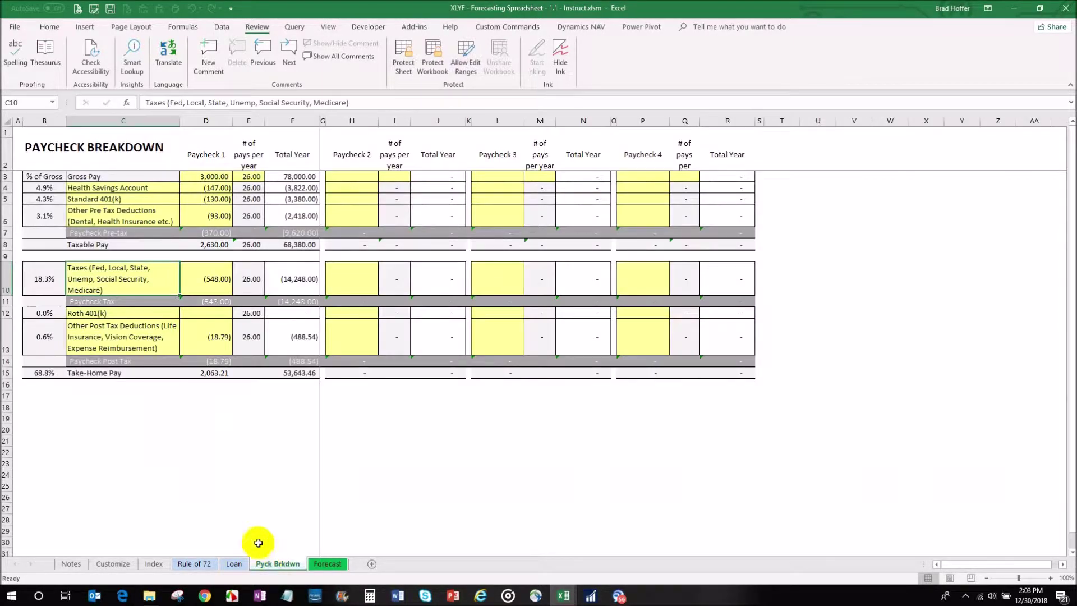
pyautogui.rightClick(91, 335)
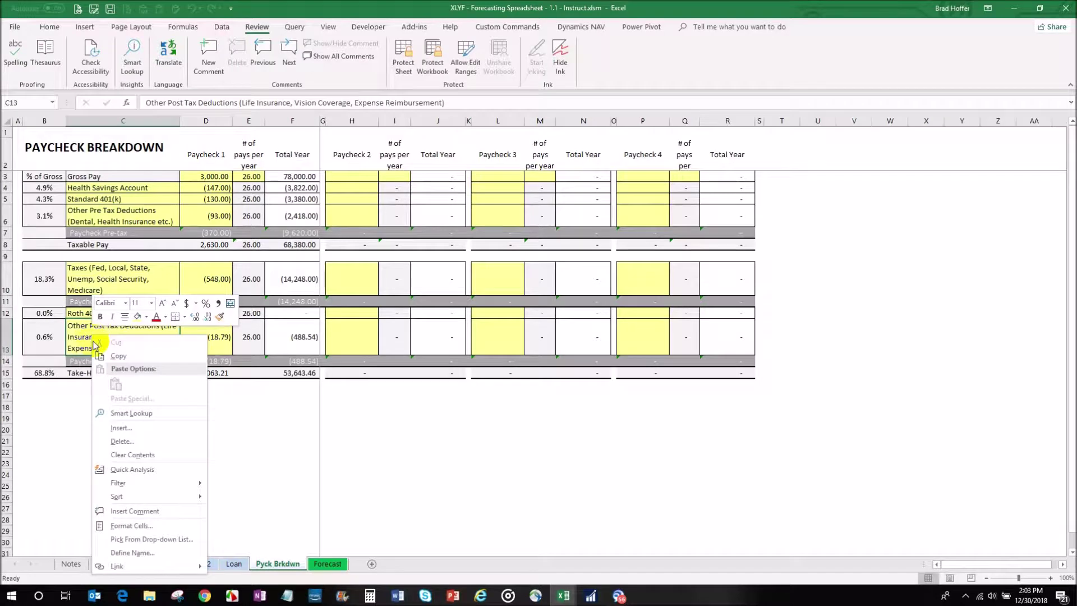
pyautogui.click(258, 331)
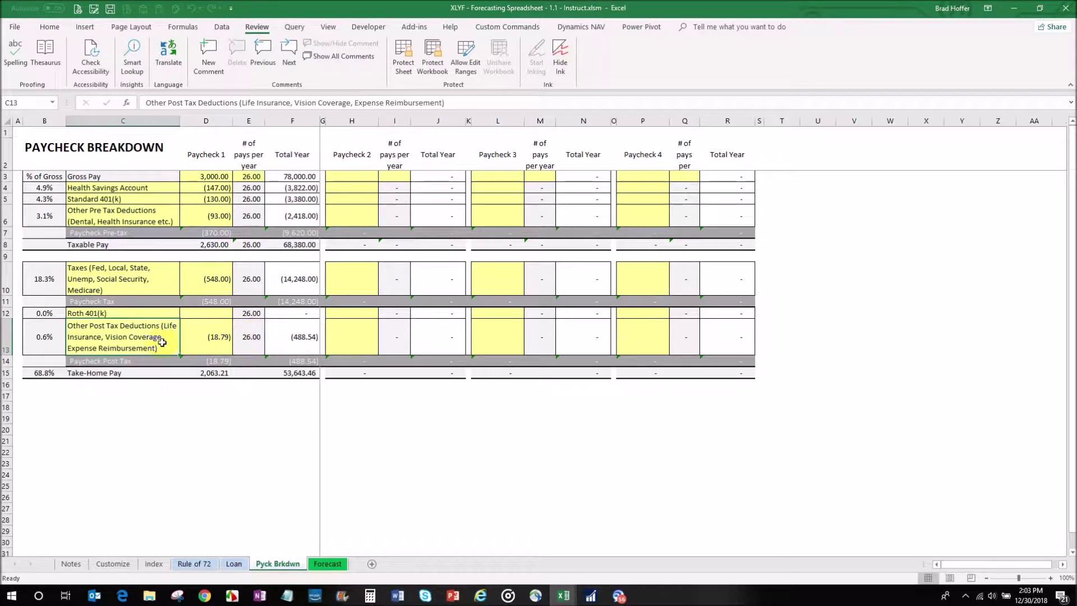
# Mark Employer 1's Taxes row on the Forecast sheet as ADD and add another deduction row beneath it.
pyautogui.click(327, 563)
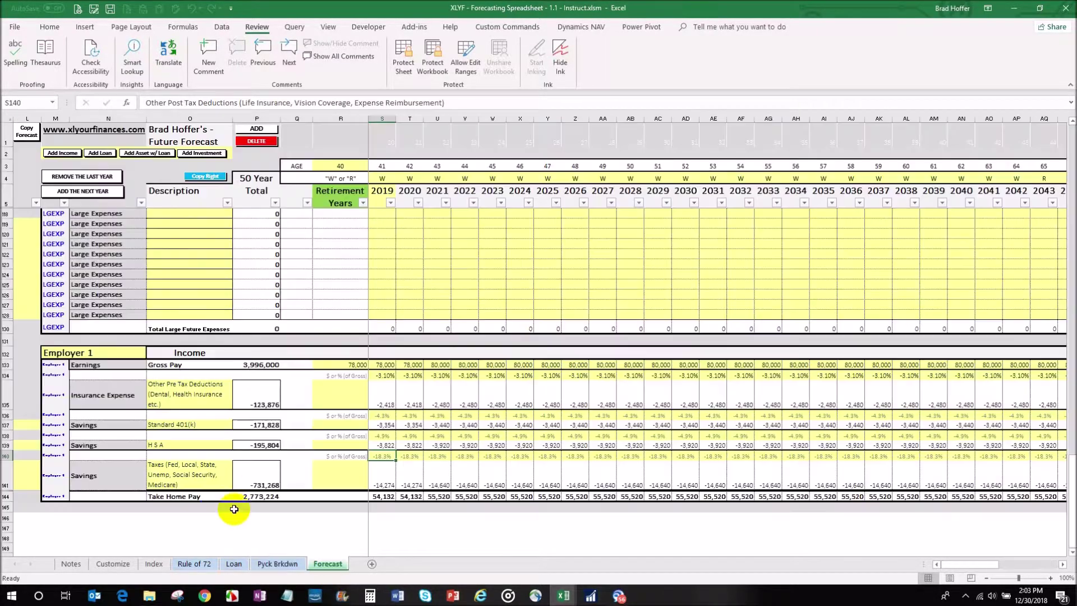
pyautogui.click(32, 472)
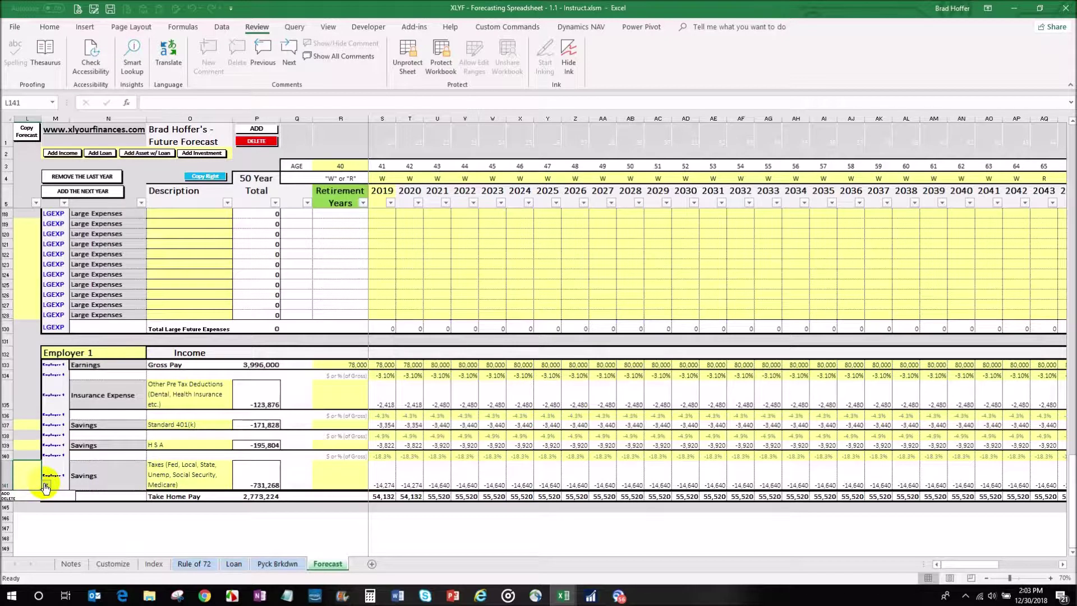
pyautogui.click(16, 494)
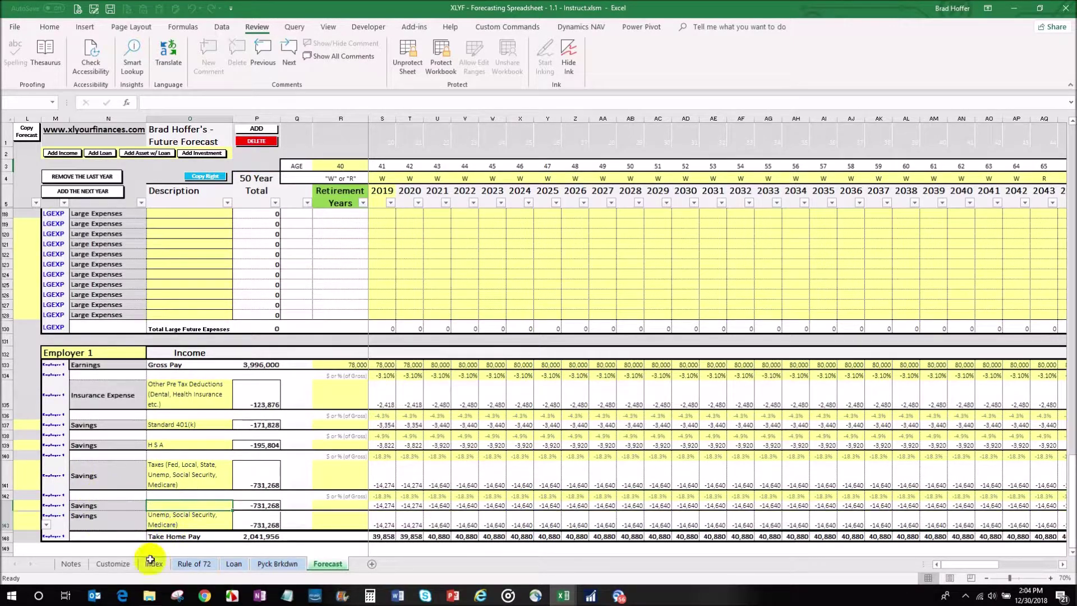
# Copy the Other Post Tax Deductions label from the Pyck Brkdwn sheet into the description of Employer 1's newly added row.
pyautogui.click(279, 564)
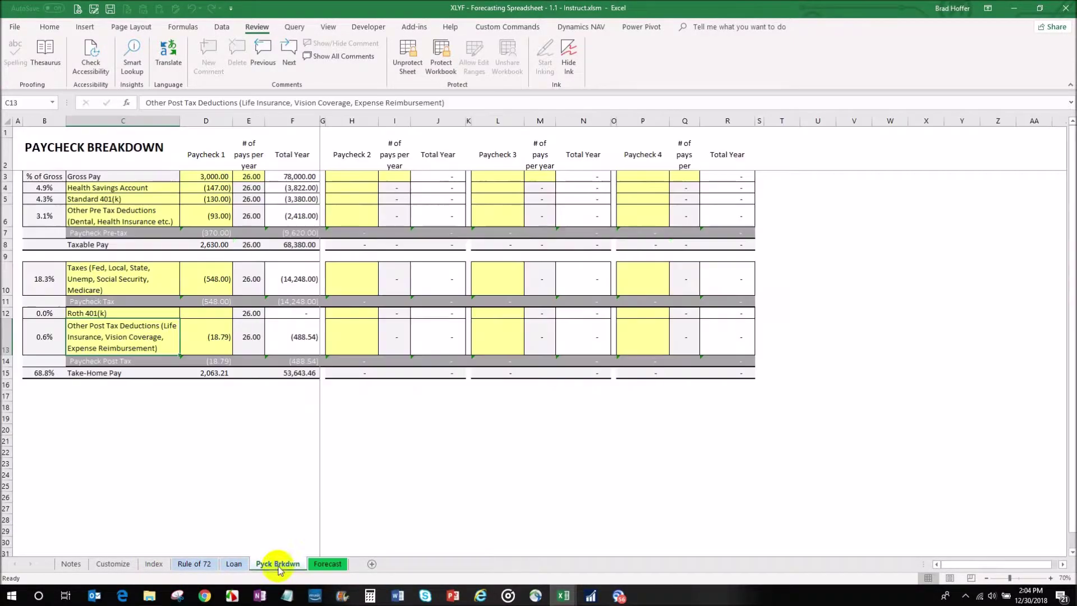
pyautogui.rightClick(103, 342)
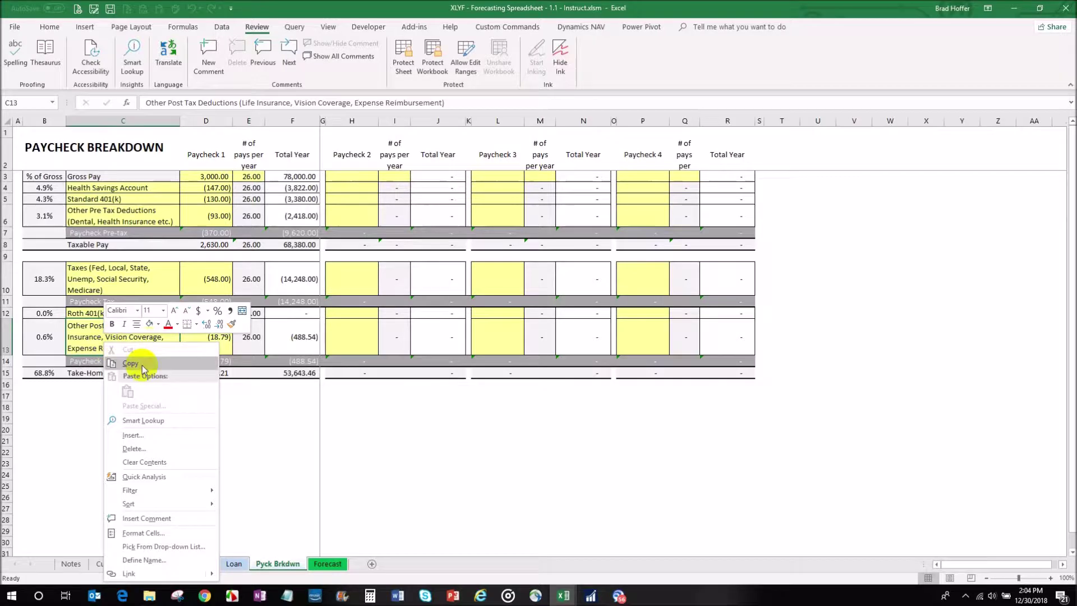
pyautogui.click(179, 373)
pyautogui.click(327, 564)
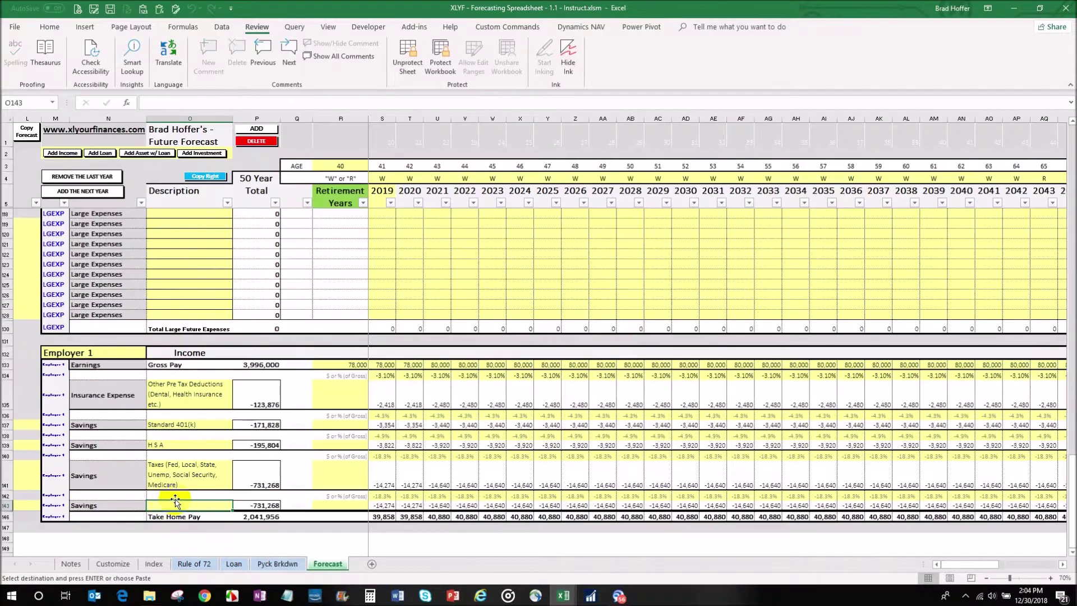
pyautogui.hotkey('ctrl', 'v')
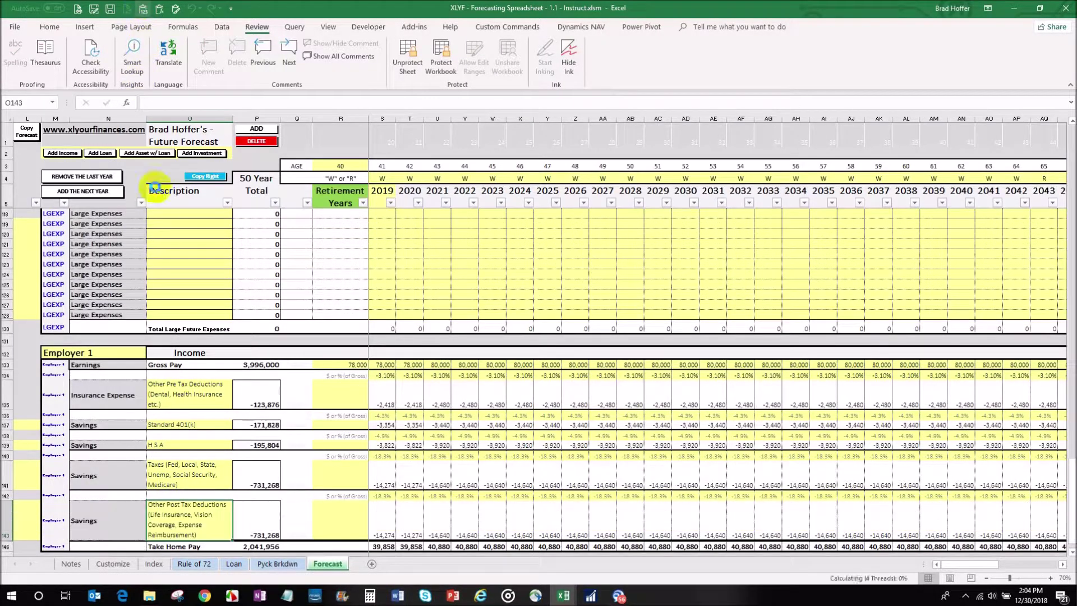
# Change the category of Employer 1's Other Post Tax Deductions row to Insurance Expense.
pyautogui.click(116, 518)
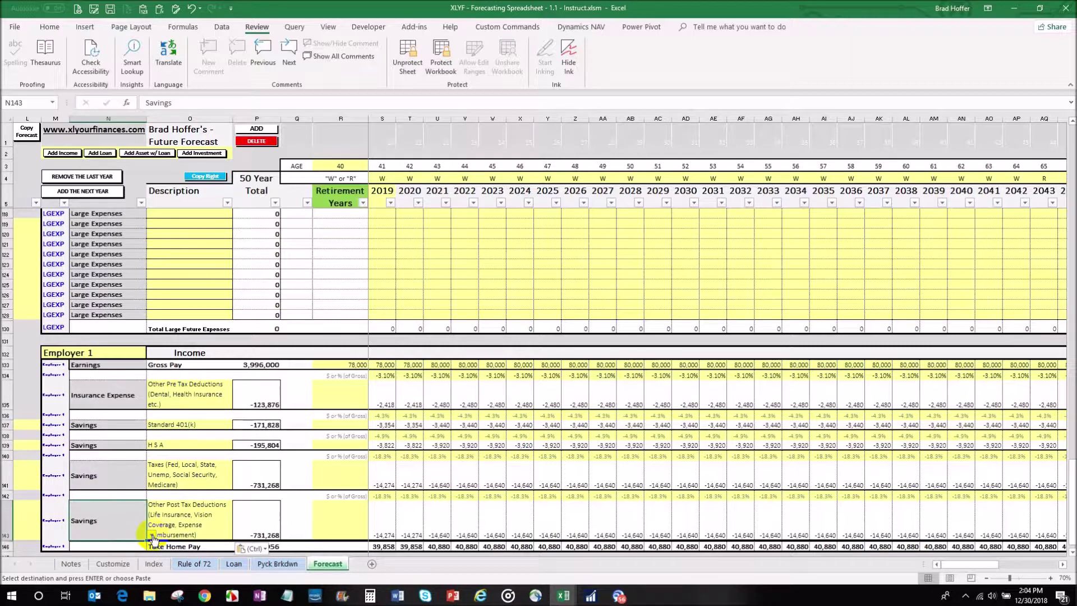
pyautogui.click(152, 535)
pyautogui.click(107, 542)
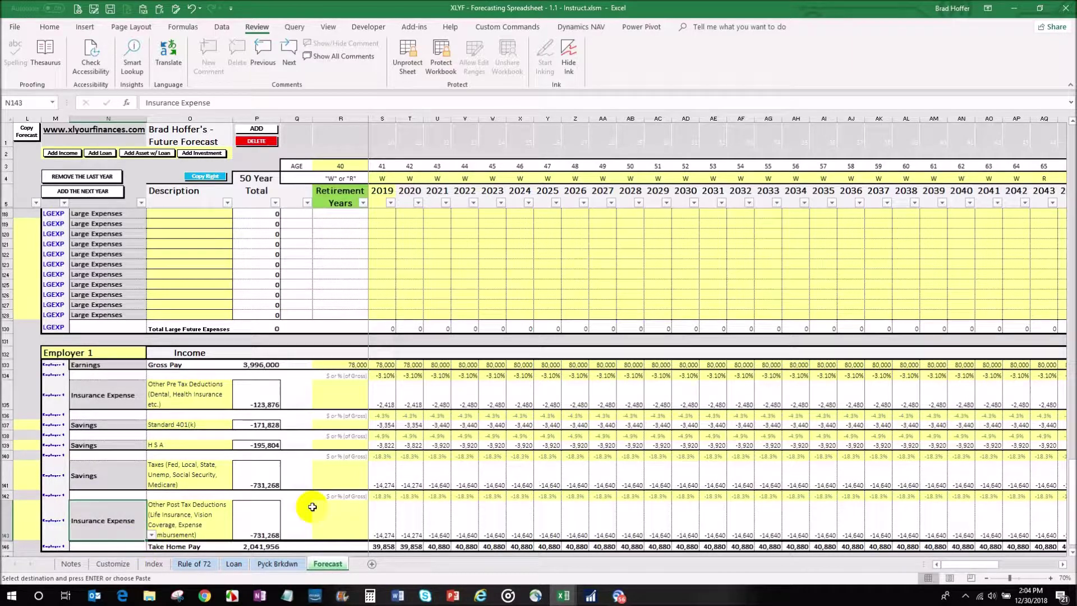
# Paste the 0.6% Other Post Tax Deductions rate from Pyck Brkdwn as a value into that row's 2019 rate and copy it across the remaining years.
pyautogui.scroll(-2, 294, 502)
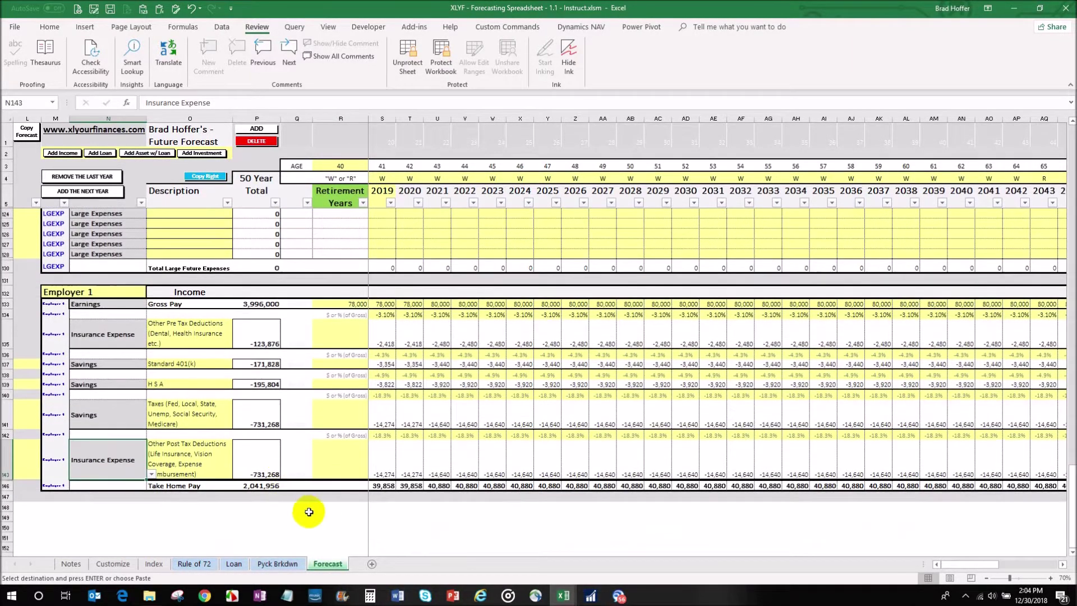
pyautogui.click(278, 564)
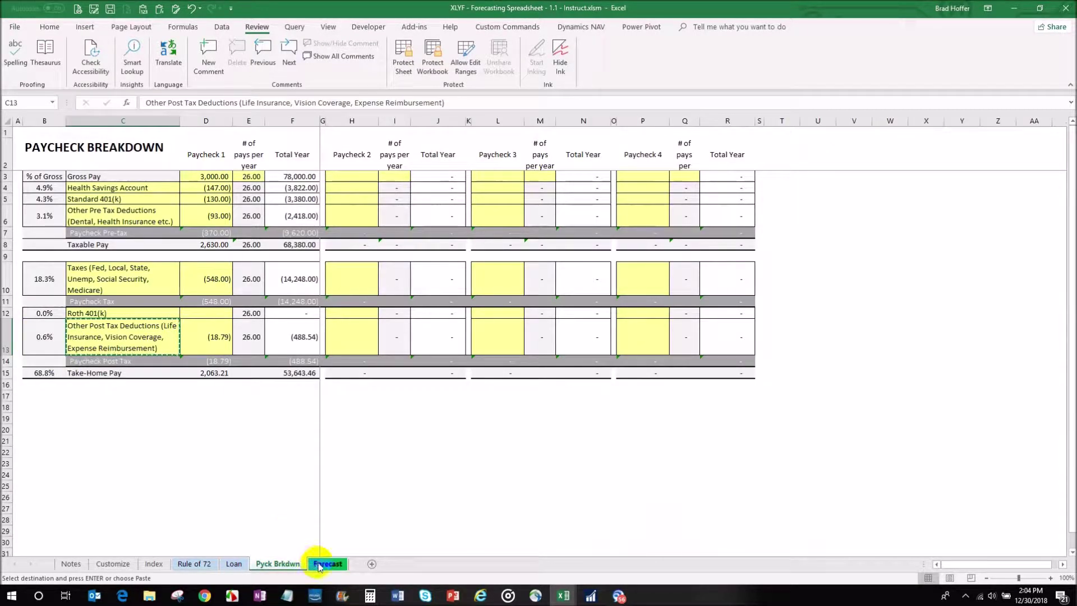
pyautogui.click(42, 336)
pyautogui.rightClick(41, 336)
pyautogui.click(65, 355)
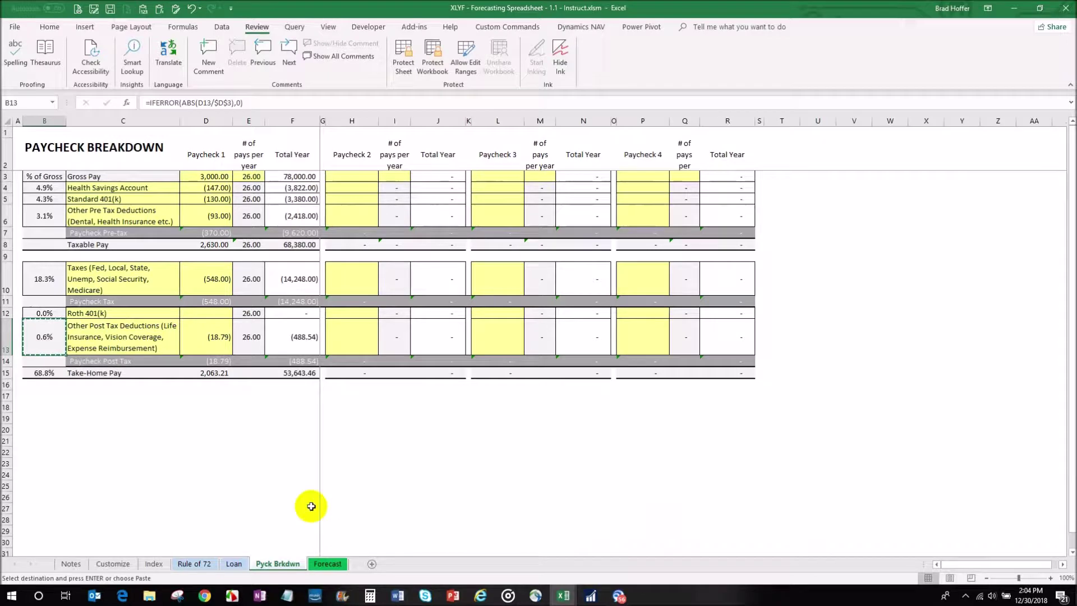
pyautogui.click(330, 563)
pyautogui.click(379, 436)
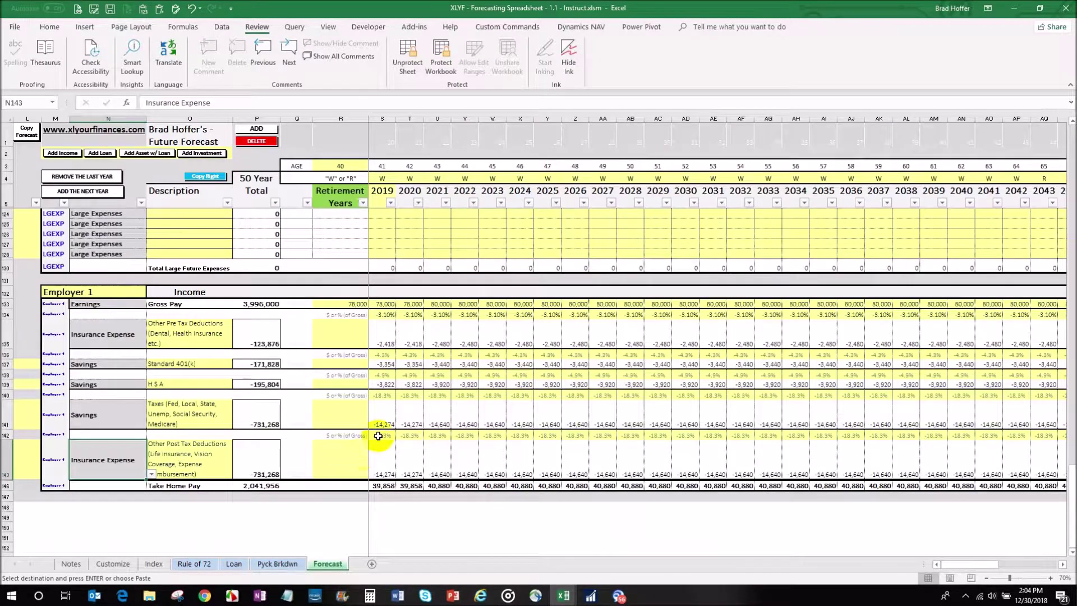
pyautogui.click(49, 26)
pyautogui.click(14, 73)
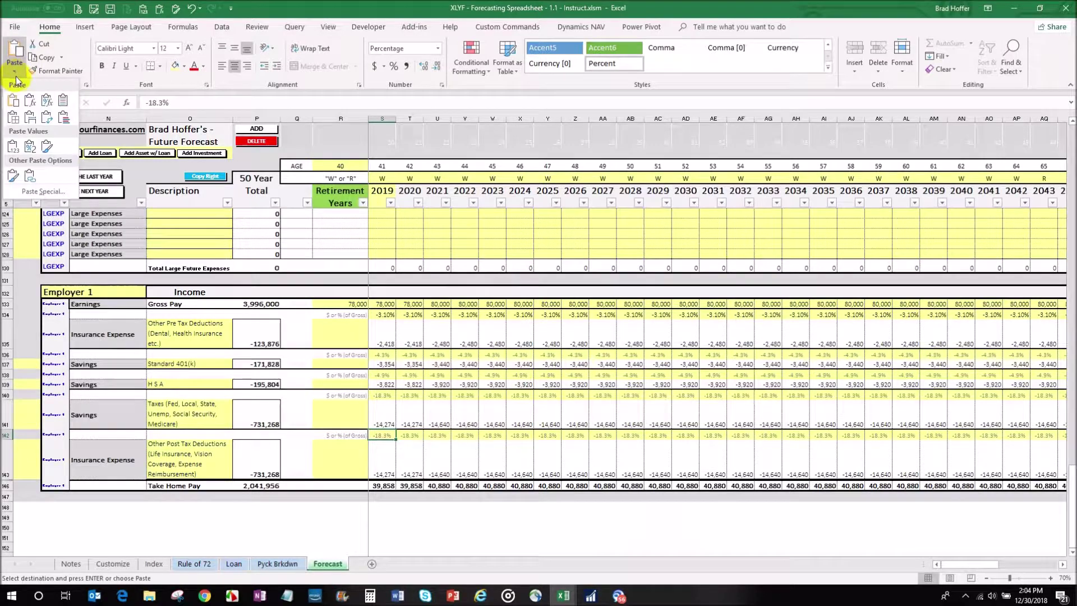
pyautogui.click(12, 145)
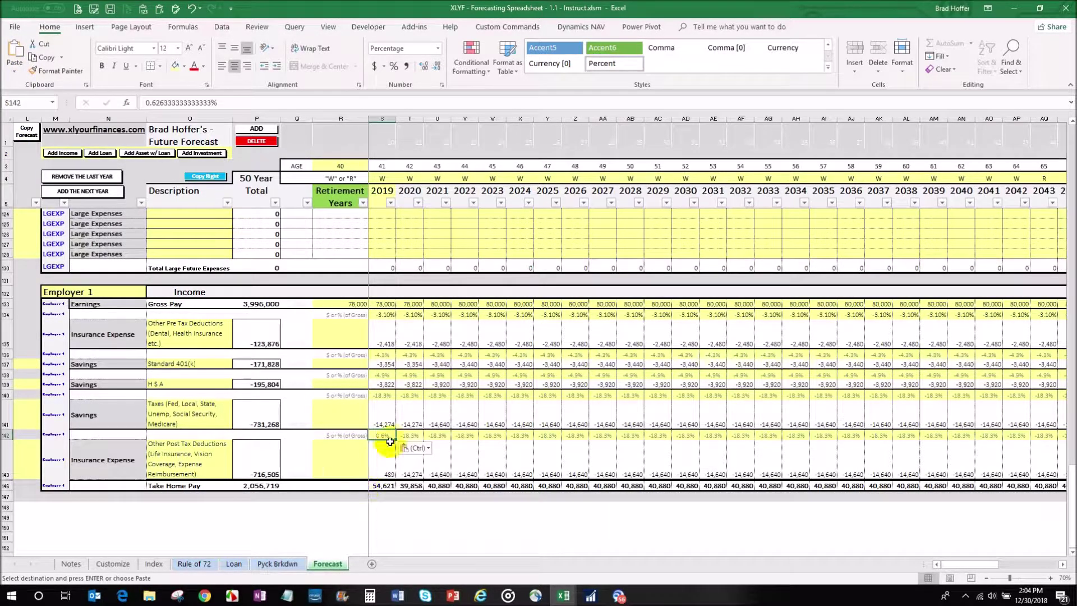
pyautogui.click(213, 175)
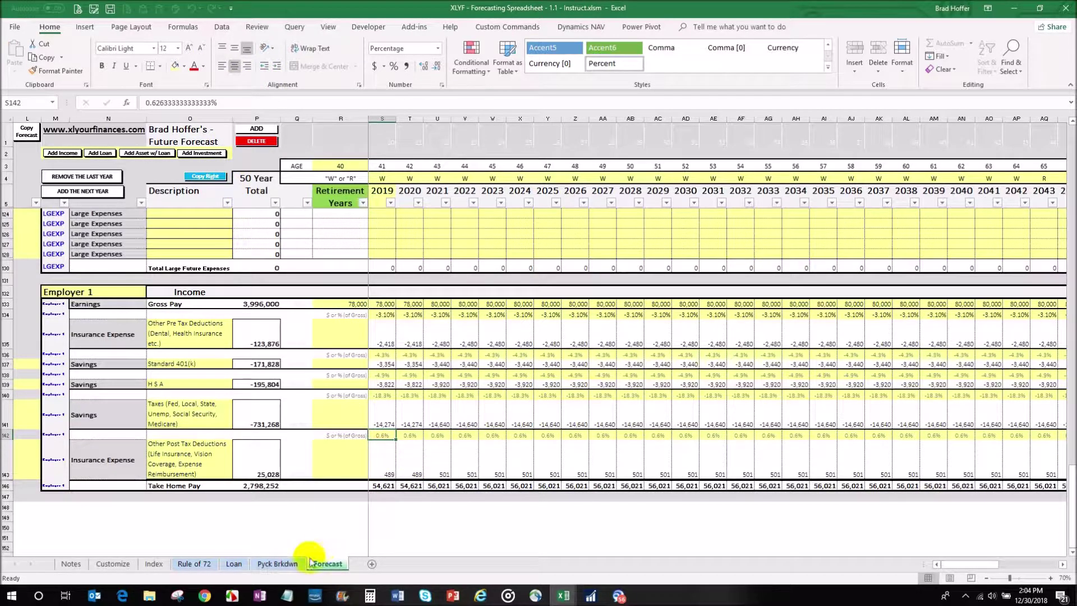
# Compare the yearly deductions and take-home pay on the Pyck Brkdwn sheet with Employer 1's 2019 forecast figures.
pyautogui.click(279, 563)
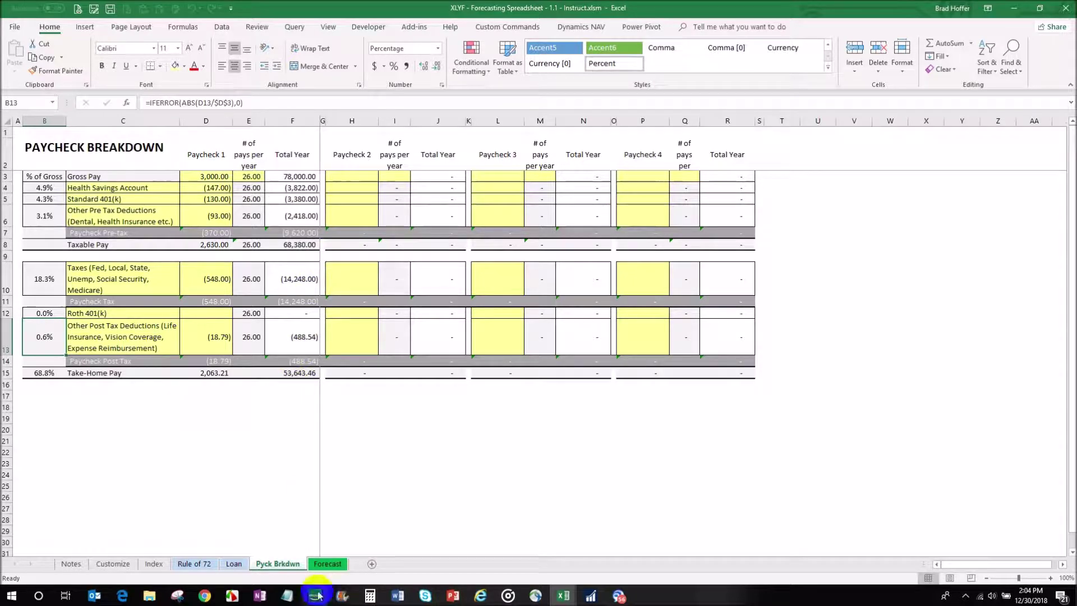
pyautogui.click(325, 564)
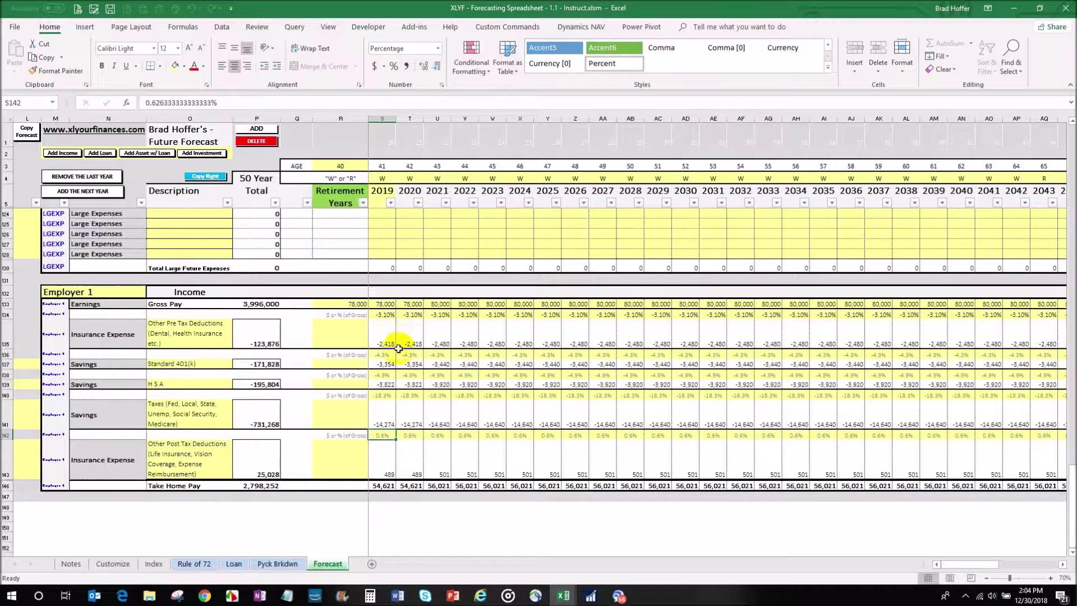
# Copy the 18.3% Taxes rate from Pyck Brkdwn as a value into Employer 1's 2019 Taxes rate and across the remaining years.
pyautogui.click(283, 565)
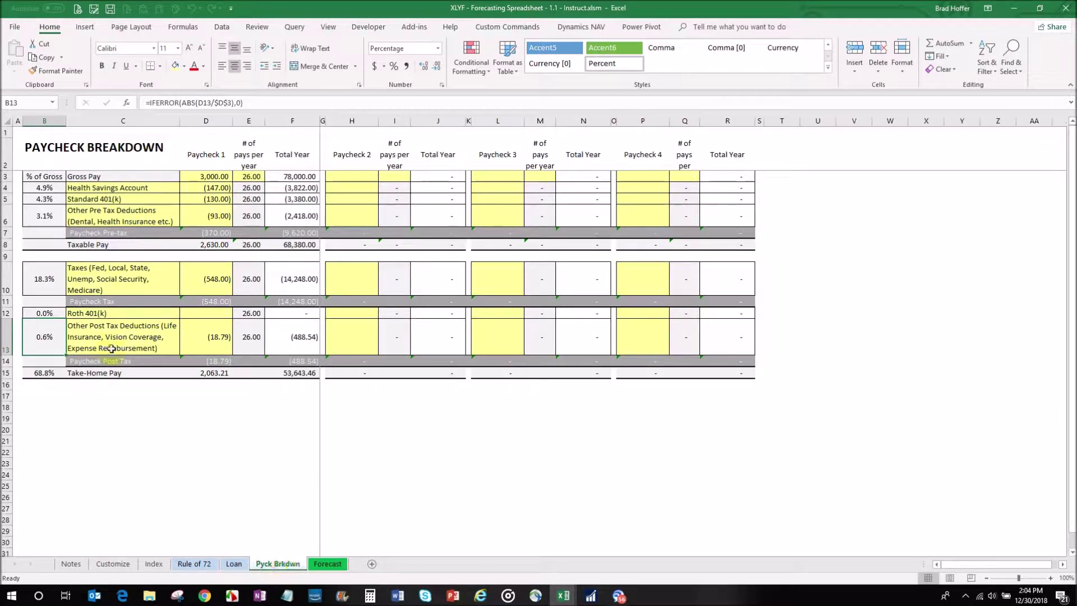
pyautogui.rightClick(45, 279)
pyautogui.click(74, 302)
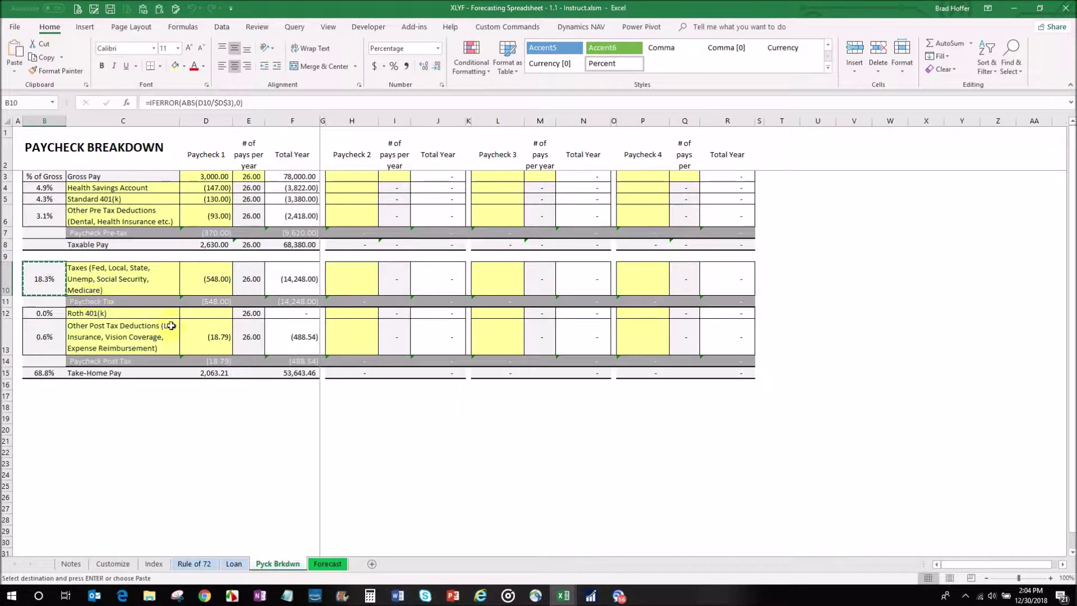
pyautogui.click(328, 564)
pyautogui.click(383, 396)
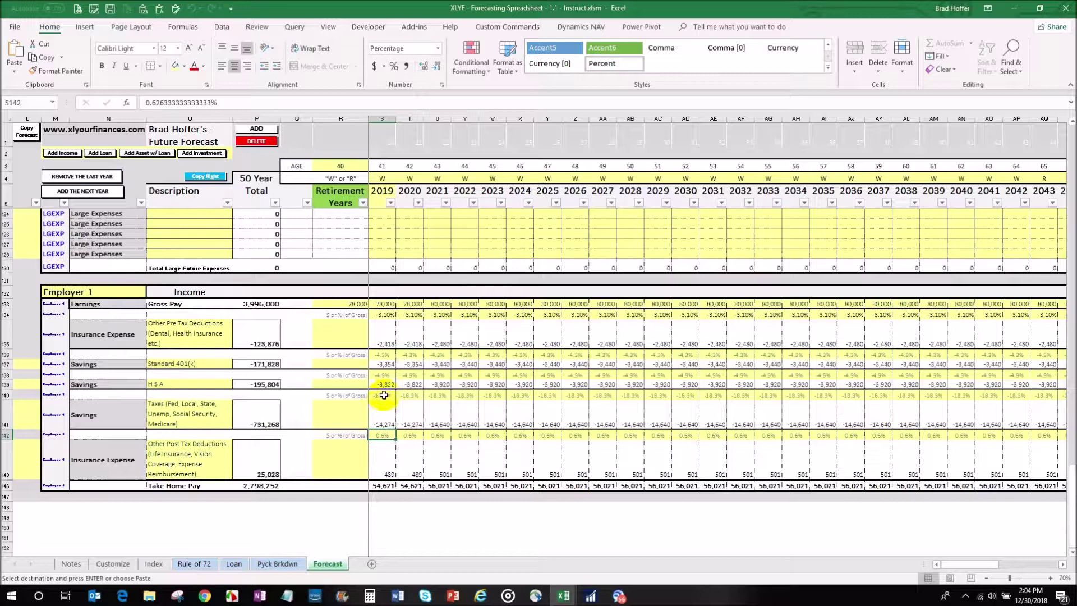
pyautogui.click(144, 8)
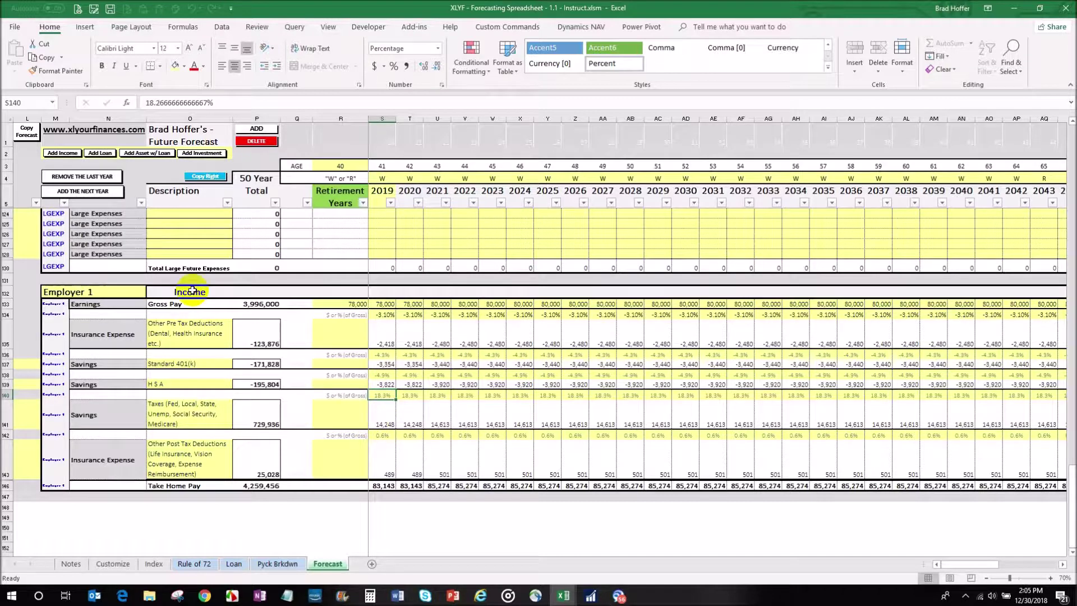
# Make Employer 1's 2019 Taxes rate negative, -18.2666666666667%, and copy it across the remaining years.
pyautogui.click(150, 102)
pyautogui.write('-')
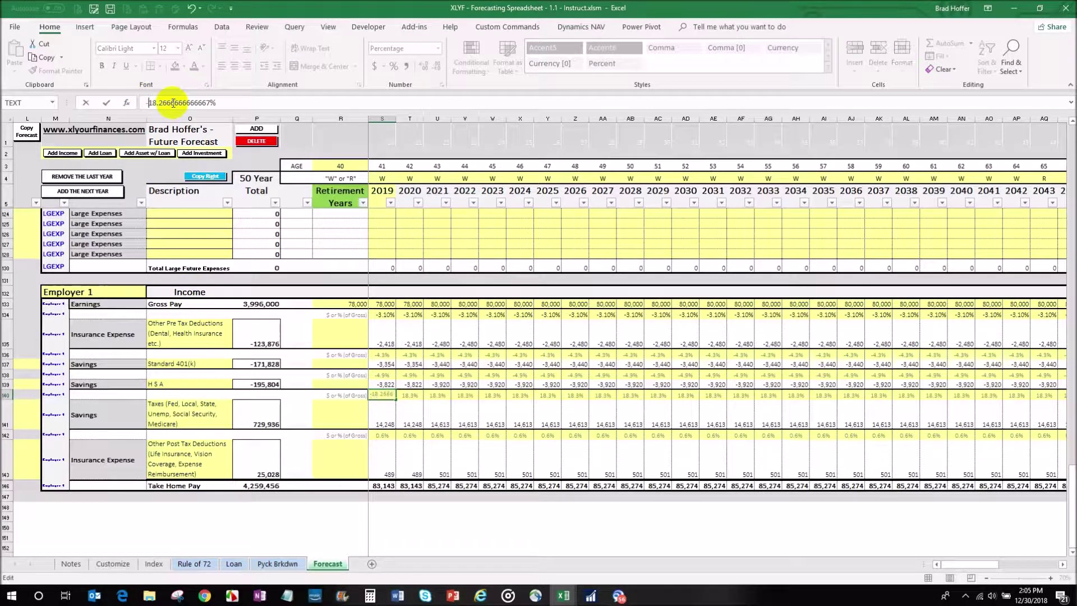
pyautogui.press('Return')
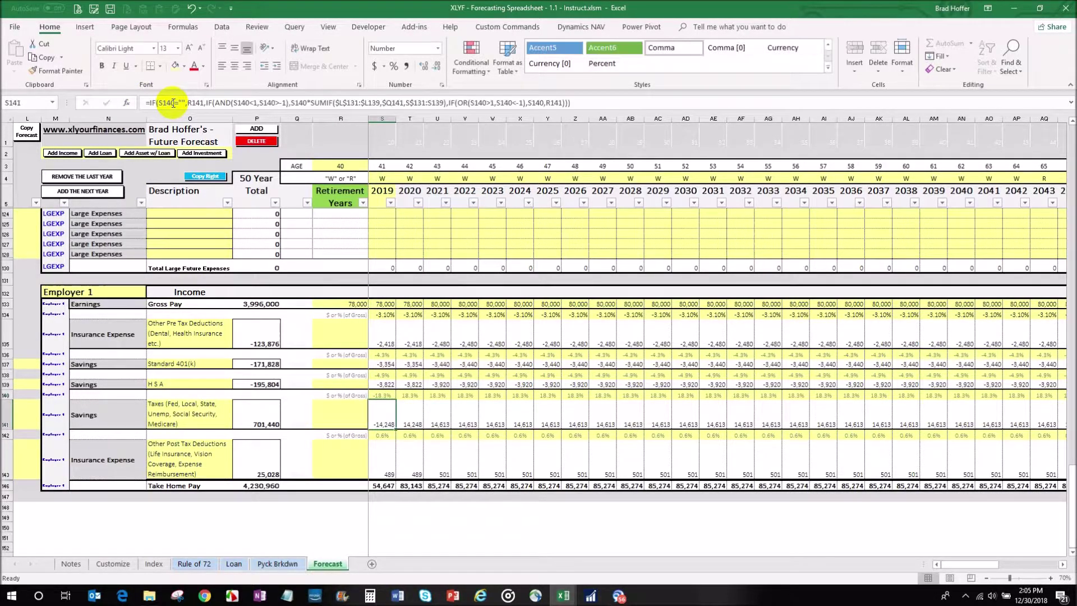
pyautogui.click(389, 396)
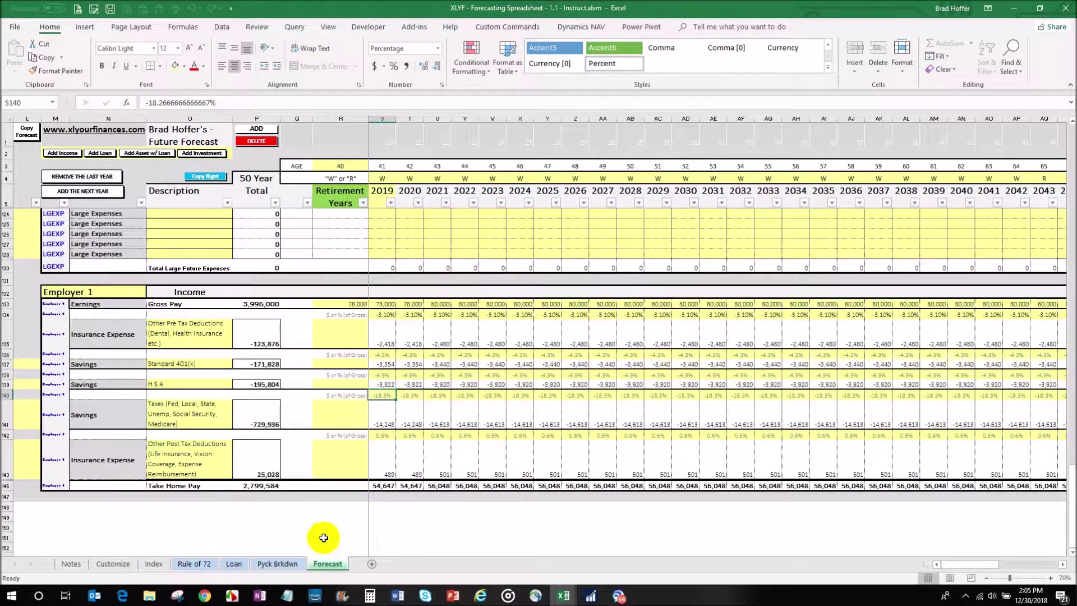
# Compare the yearly deduction totals on the Pyck Brkdwn sheet with Employer 1's 2019 amounts and take-home pay in the forecast.
pyautogui.click(286, 564)
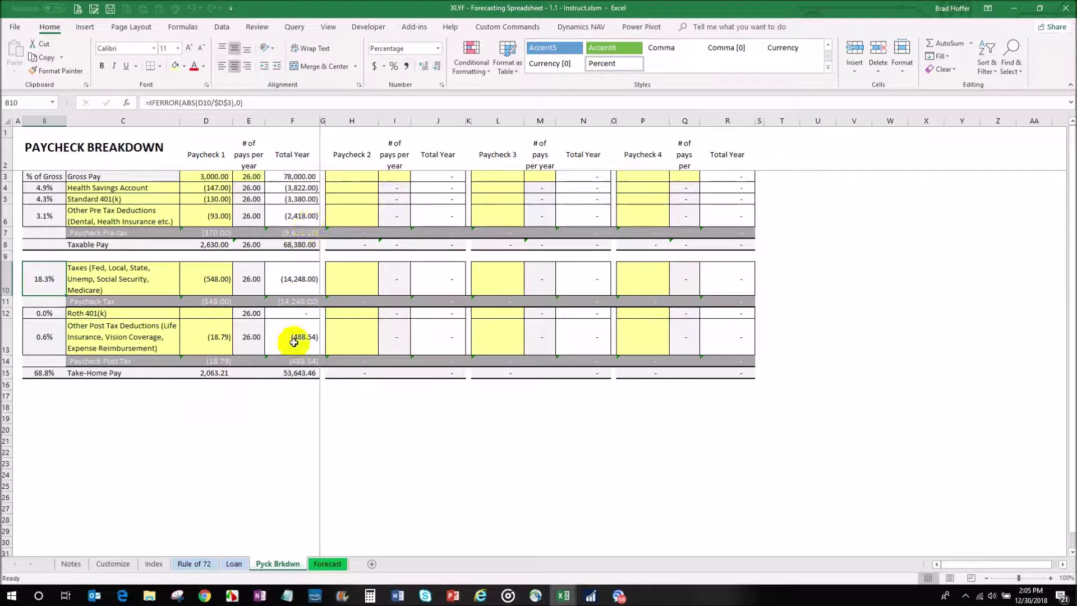
pyautogui.click(330, 564)
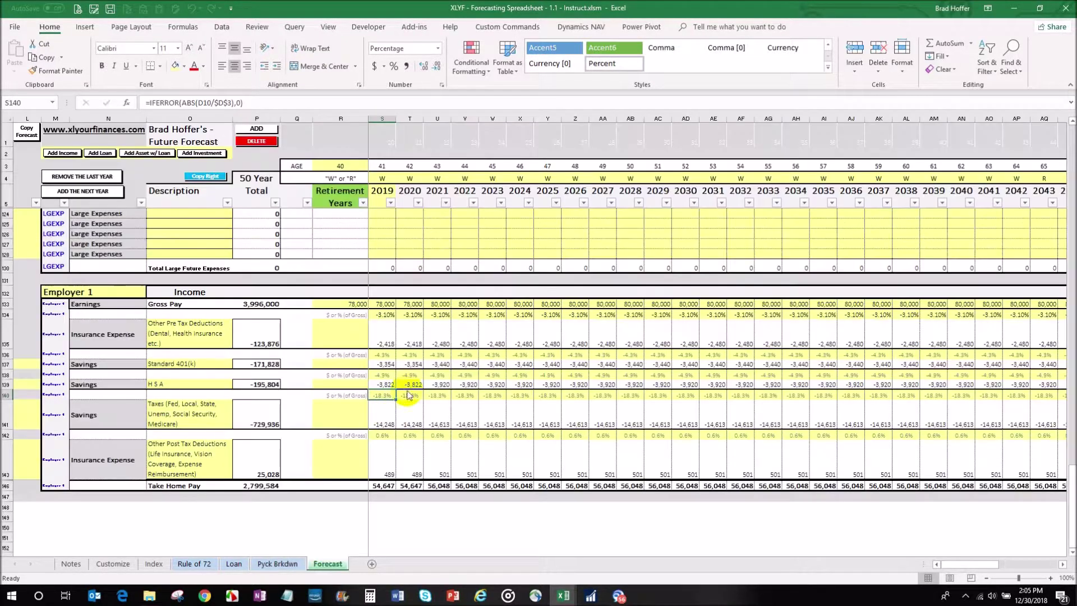
pyautogui.click(391, 393)
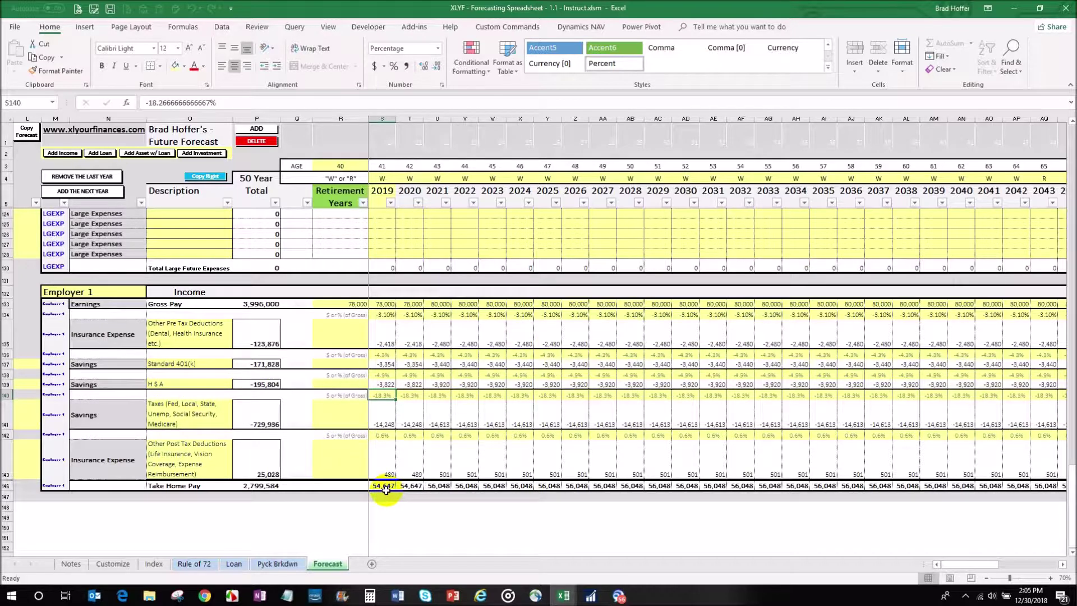
pyautogui.click(279, 567)
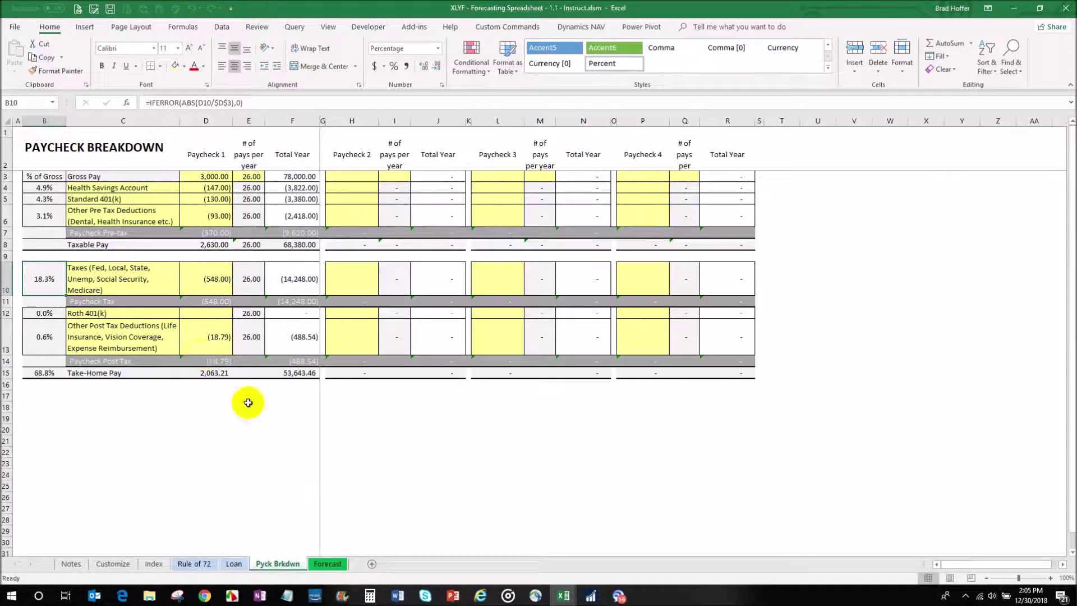
pyautogui.click(304, 178)
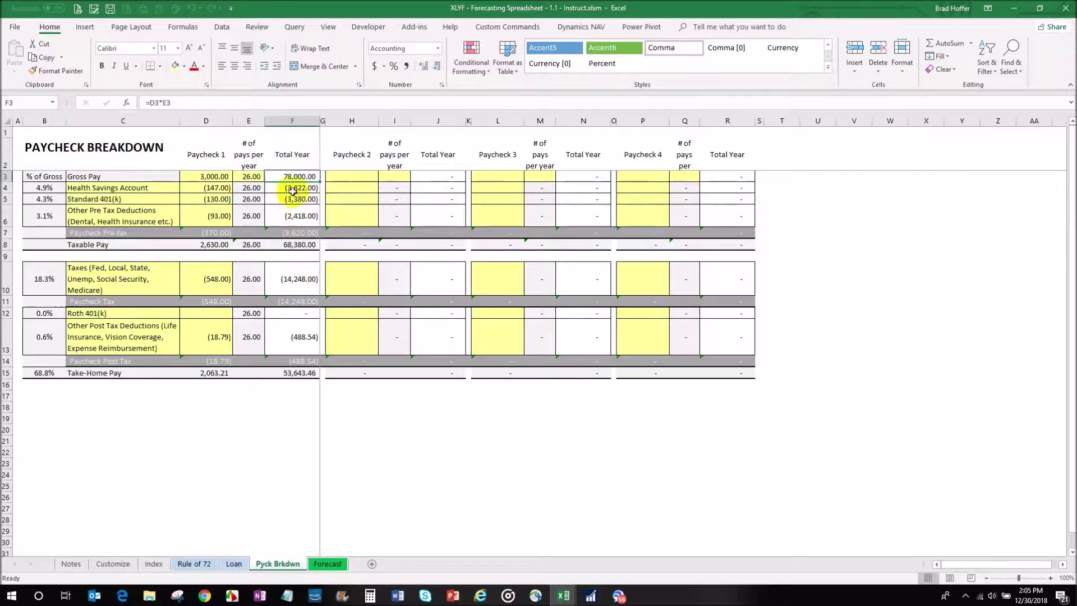
# Paste the 4.9% Health Savings Account rate from Pyck Brkdwn as a value into the 2019 H S A rate and copy it across the remaining years.
pyautogui.rightClick(49, 188)
pyautogui.click(87, 218)
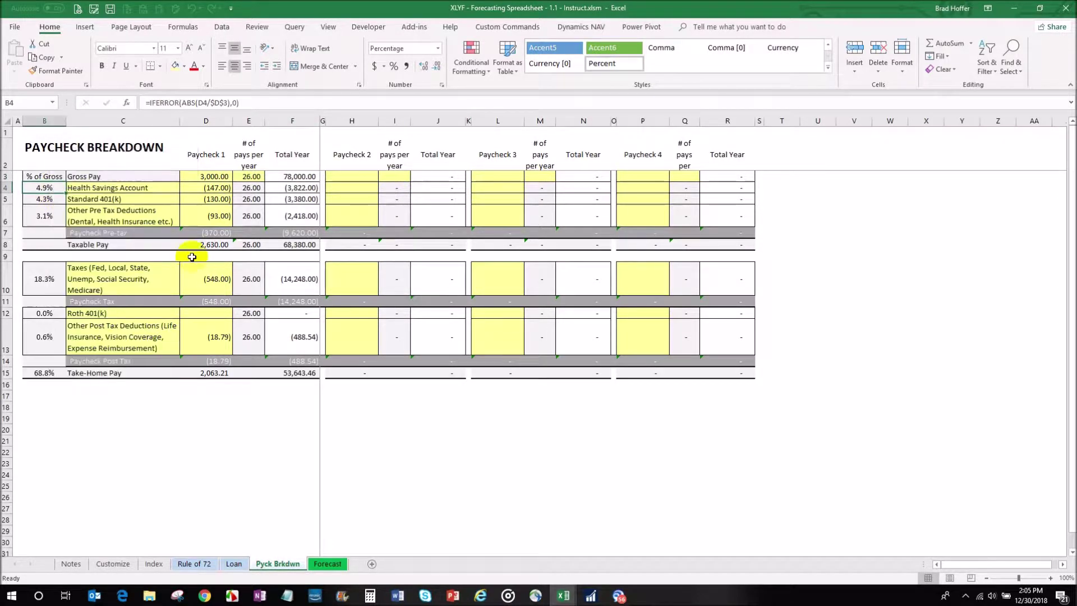
pyautogui.click(337, 564)
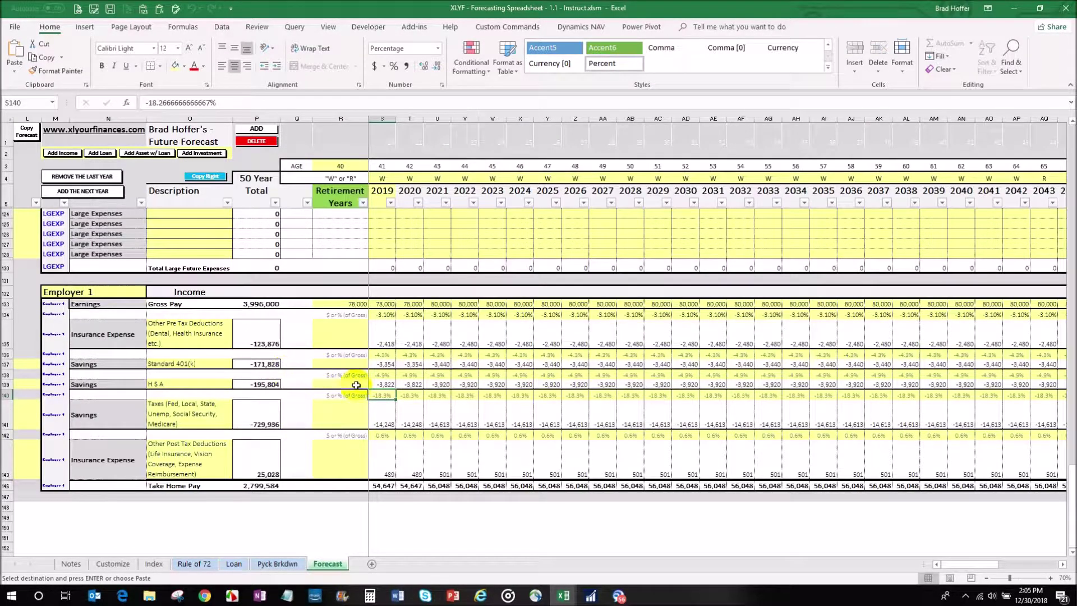
pyautogui.click(385, 374)
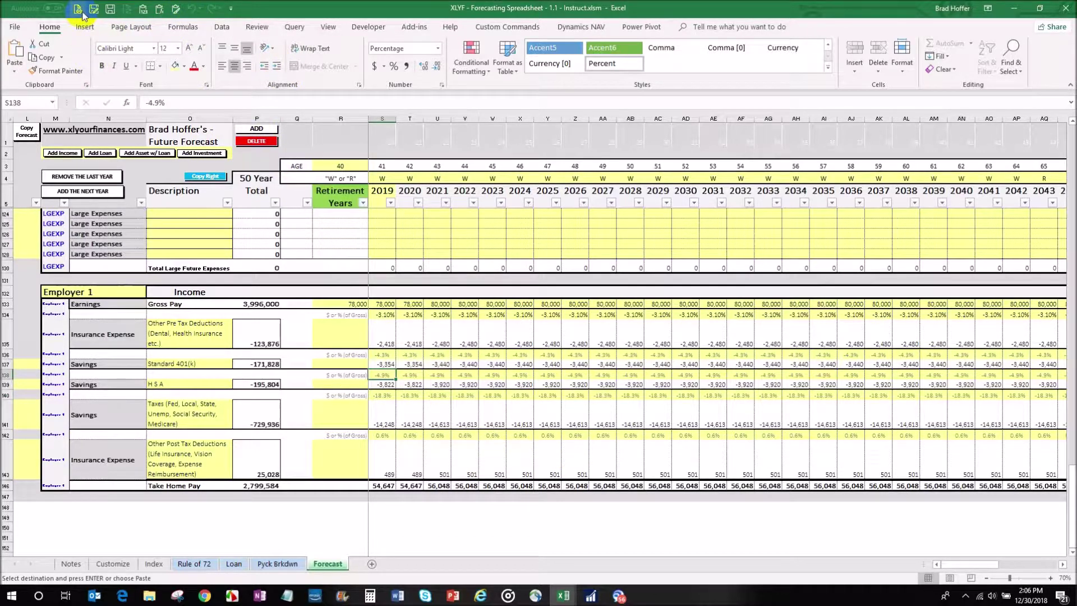
pyautogui.hotkey('ctrl', 'v')
pyautogui.click(205, 175)
# Paste the 4.3% Standard 401(k) rate from Pyck Brkdwn as a value into Employer 1's 2019 401(k) rate and copy it across the remaining years.
pyautogui.click(277, 563)
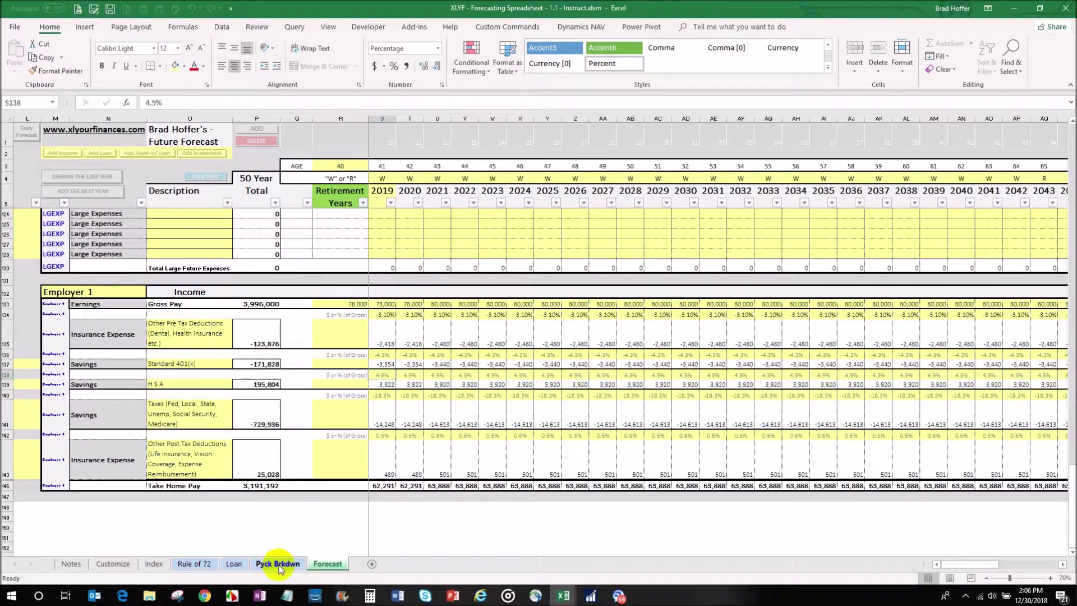
pyautogui.rightClick(40, 200)
pyautogui.click(59, 220)
pyautogui.click(327, 563)
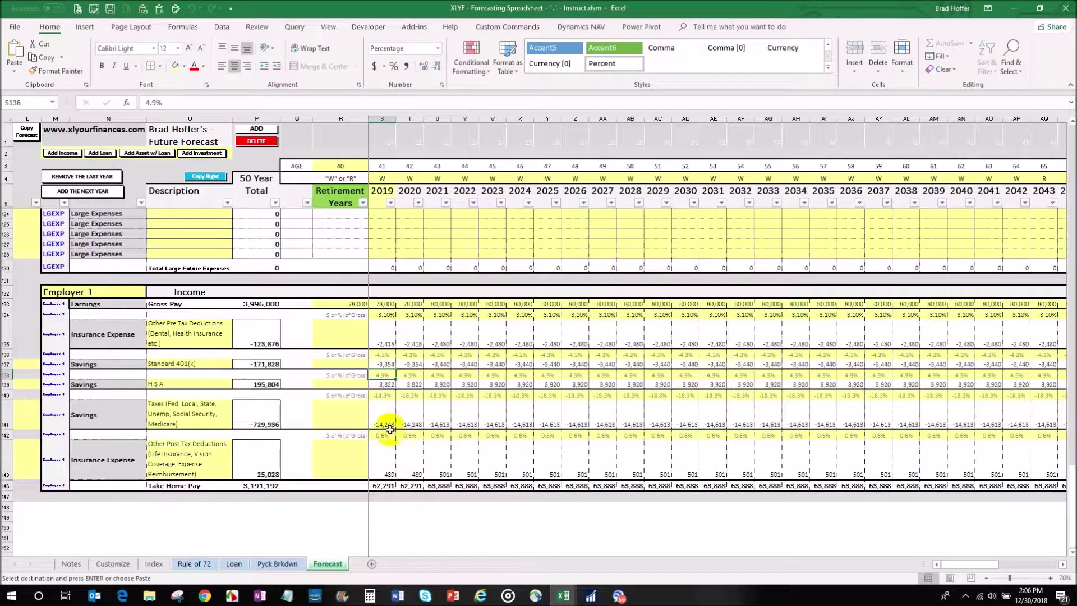
pyautogui.click(382, 354)
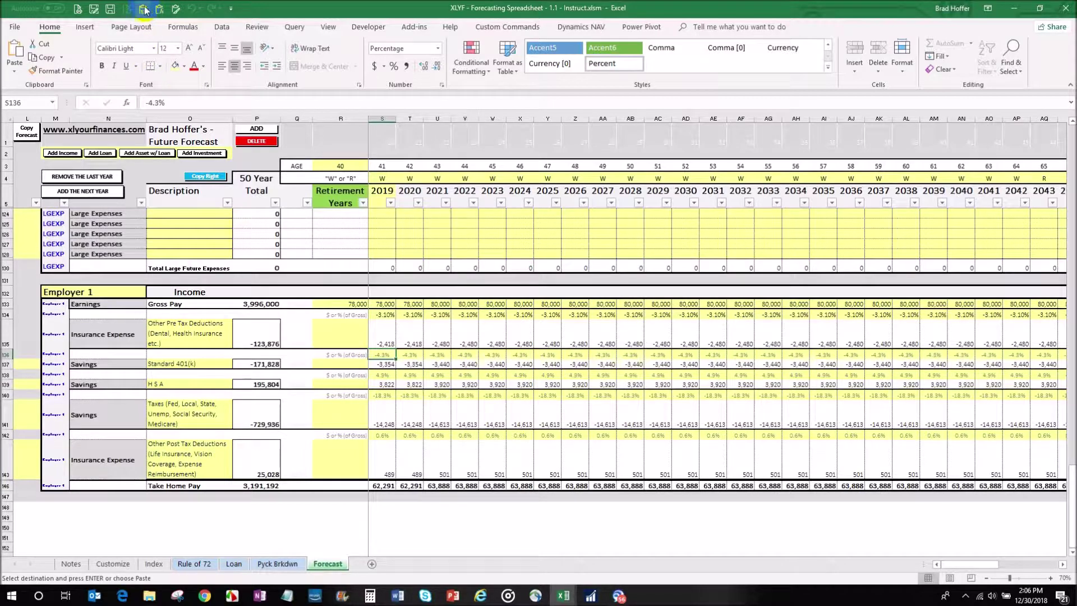
pyautogui.click(207, 176)
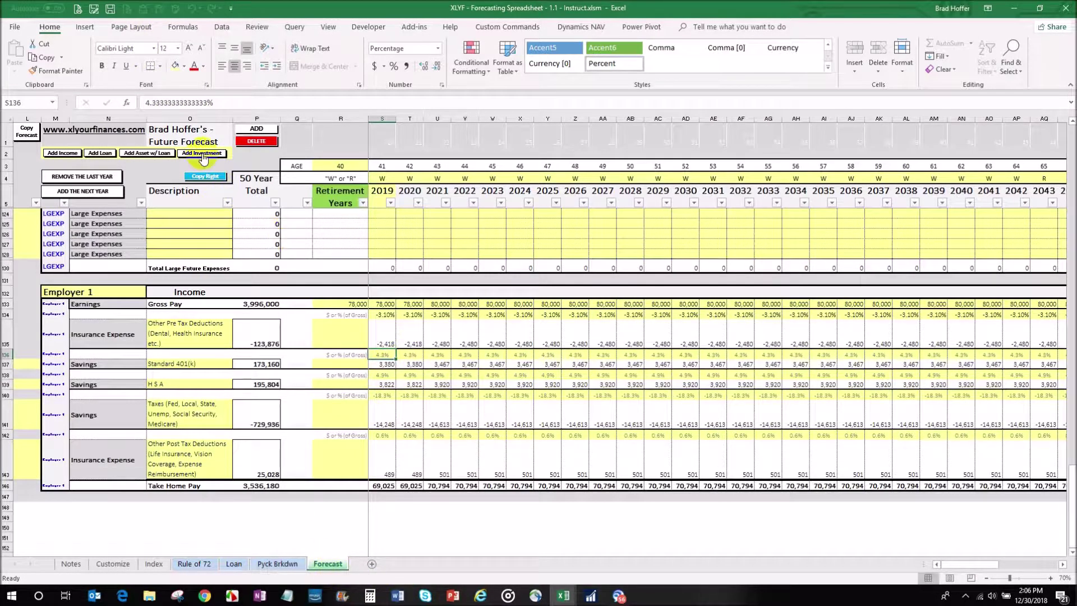
# Make the 2019 Standard 401(k) rate negative, -4.33333333333333%, and copy it across the remaining years.
pyautogui.click(146, 103)
pyautogui.write('-')
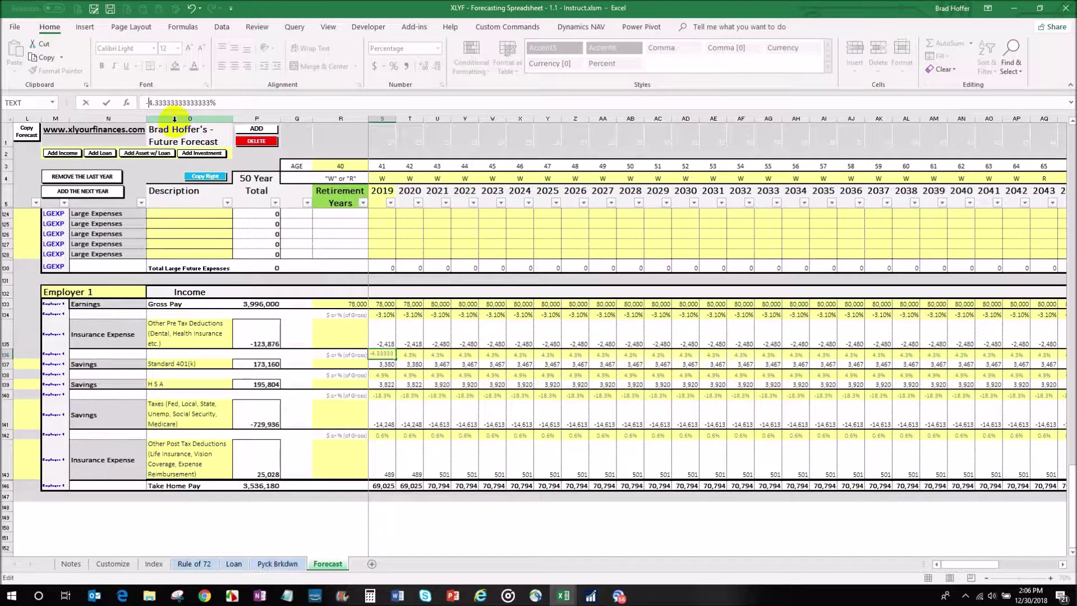
pyautogui.press('Return')
pyautogui.click(381, 355)
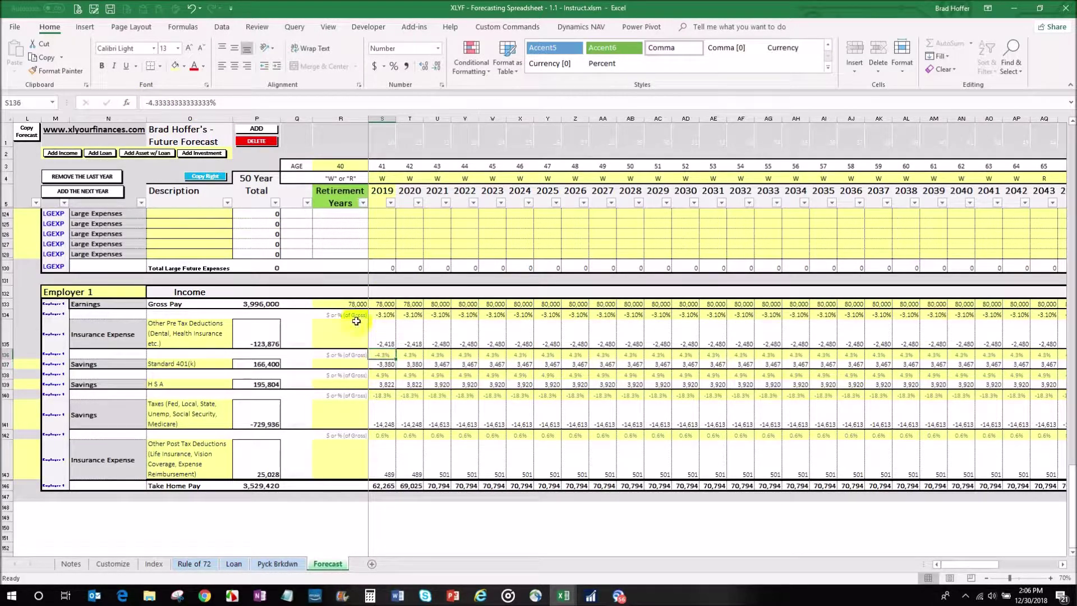
pyautogui.click(206, 176)
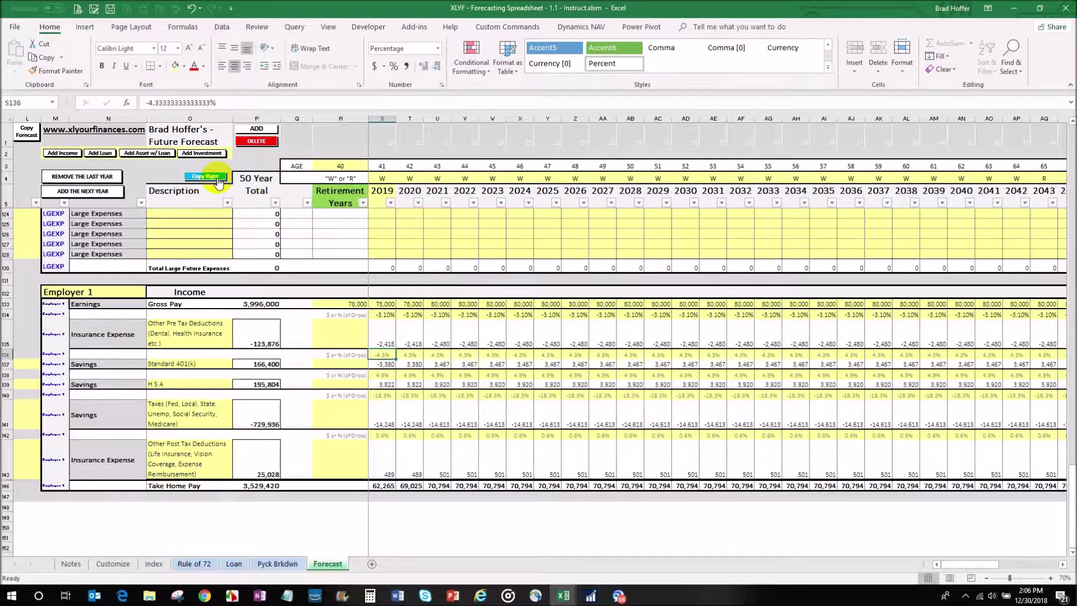
# Set the 2019 H S A rate to -4.9% and copy it across the remaining years.
pyautogui.click(381, 376)
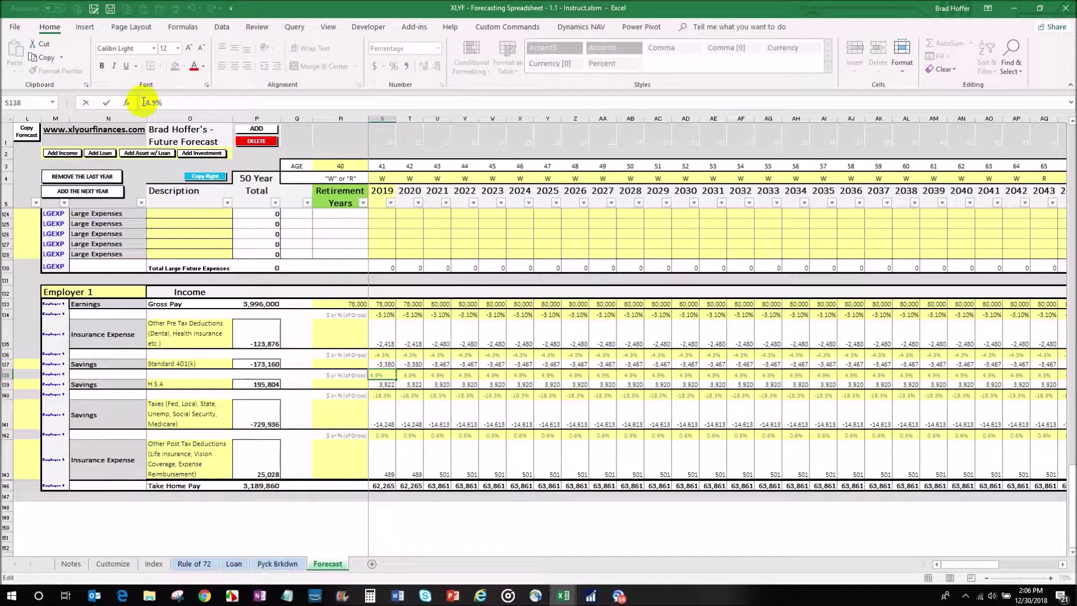
pyautogui.press('Return')
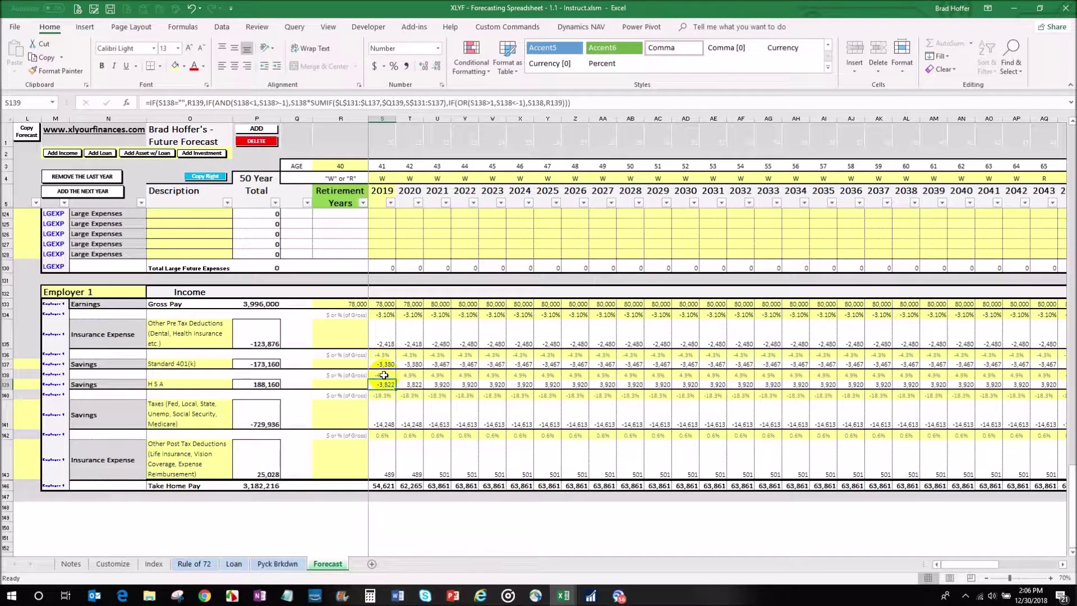
pyautogui.click(383, 375)
pyautogui.click(205, 176)
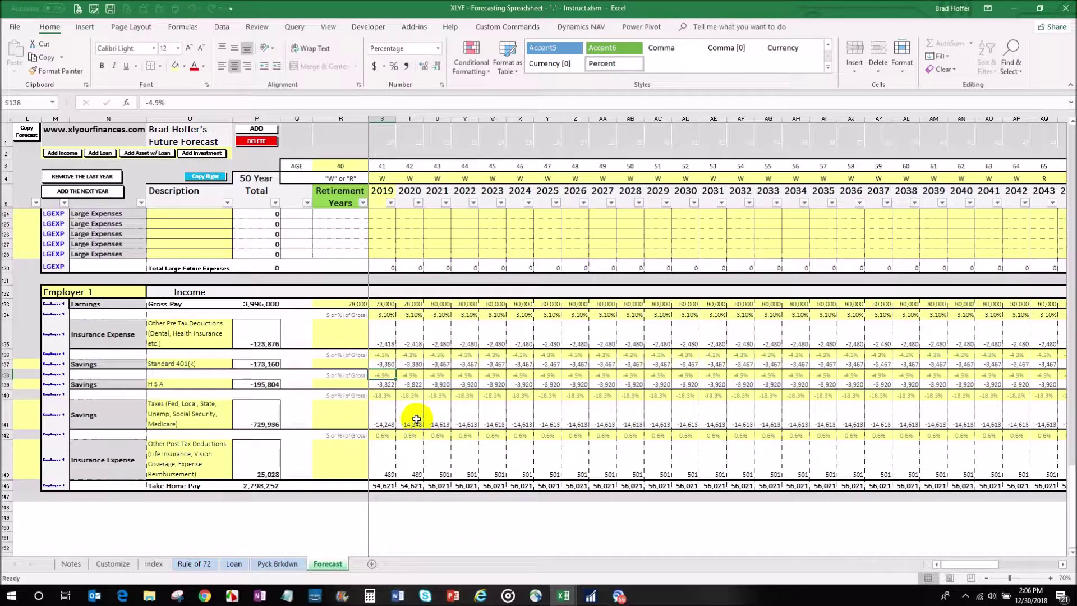
# Compare the yearly Take-Home Pay and post-tax deductions on Pyck Brkdwn with Employer 1's 2019 forecast figures.
pyautogui.click(278, 564)
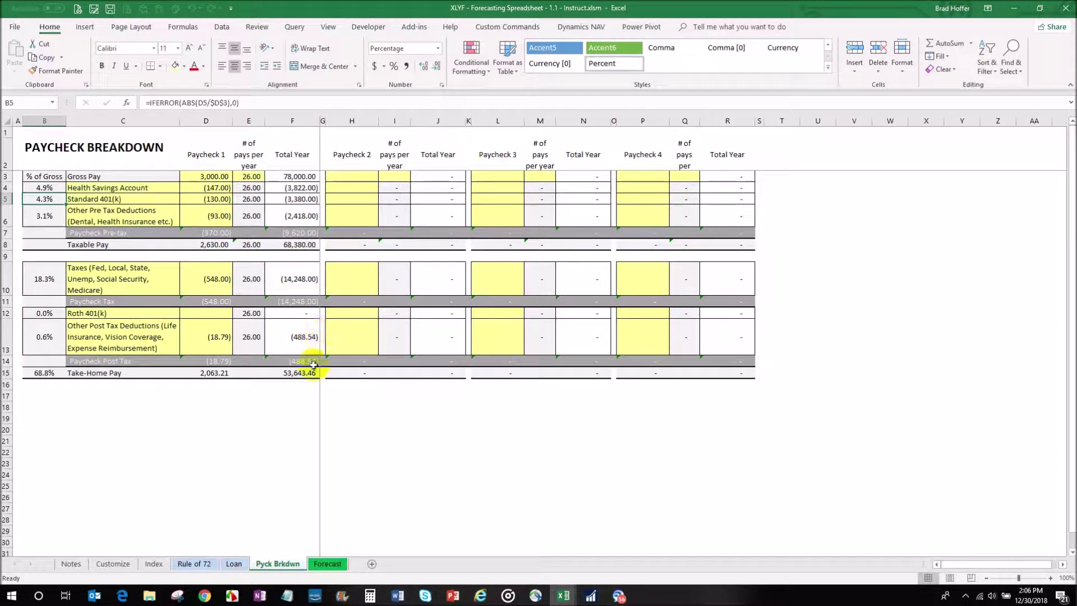
pyautogui.click(325, 564)
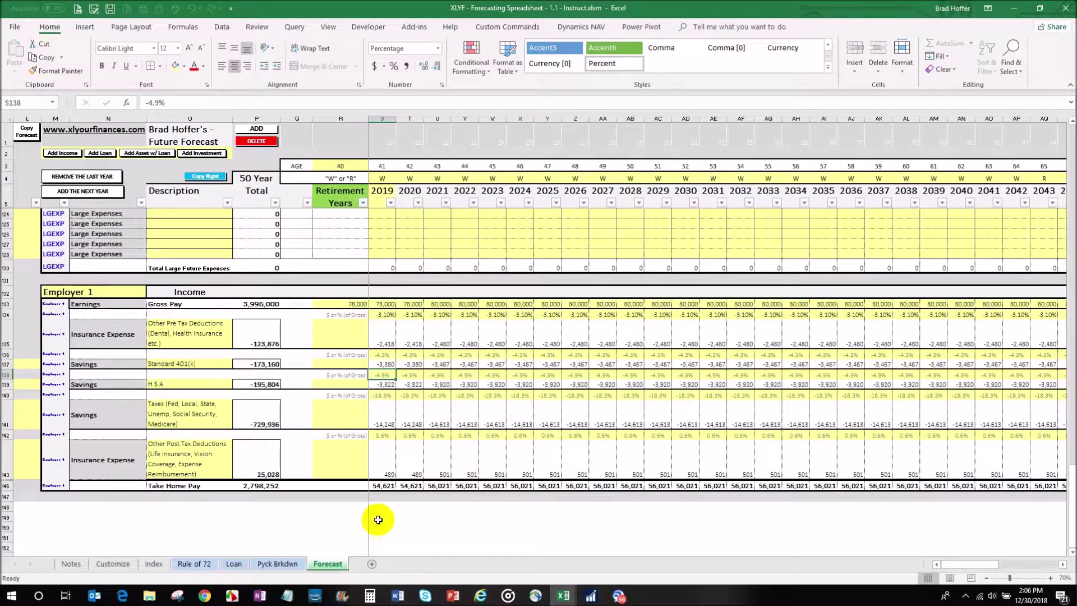
pyautogui.click(387, 485)
pyautogui.scroll(-1, 493, 378)
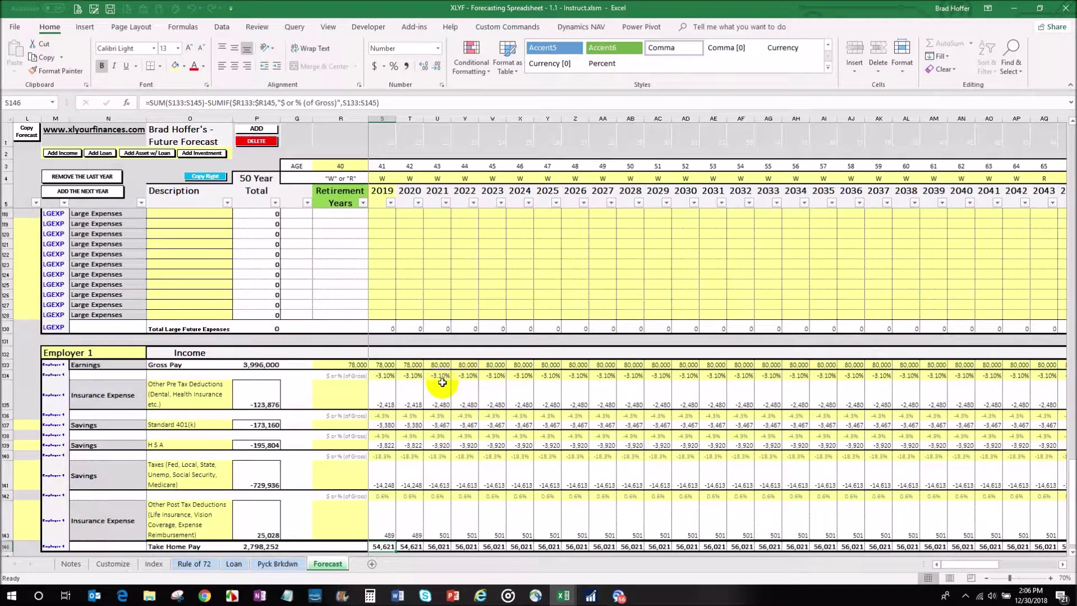
pyautogui.scroll(2, 426, 404)
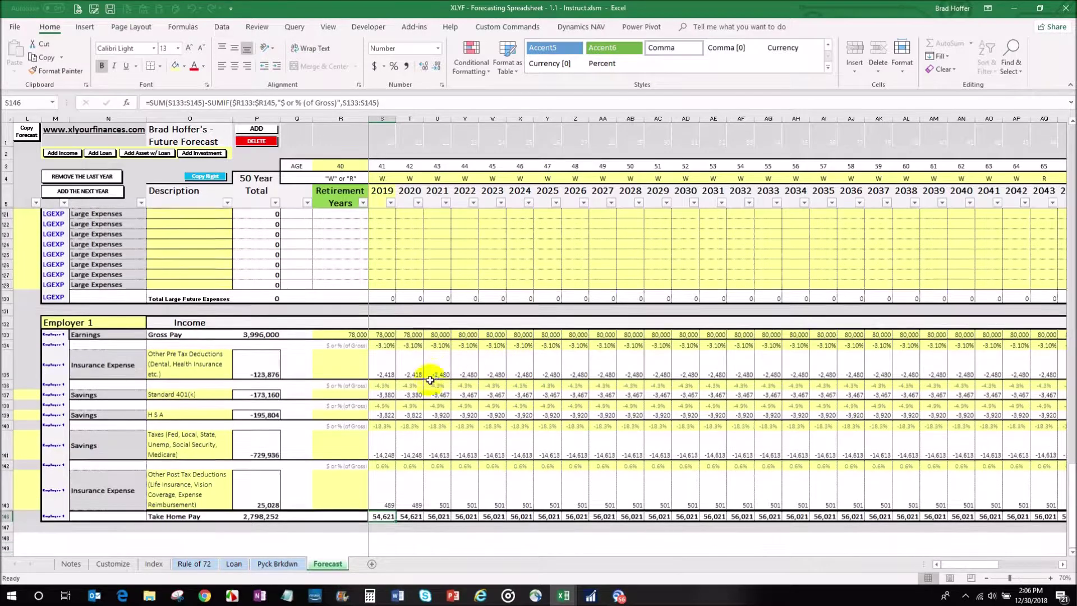
pyautogui.click(281, 566)
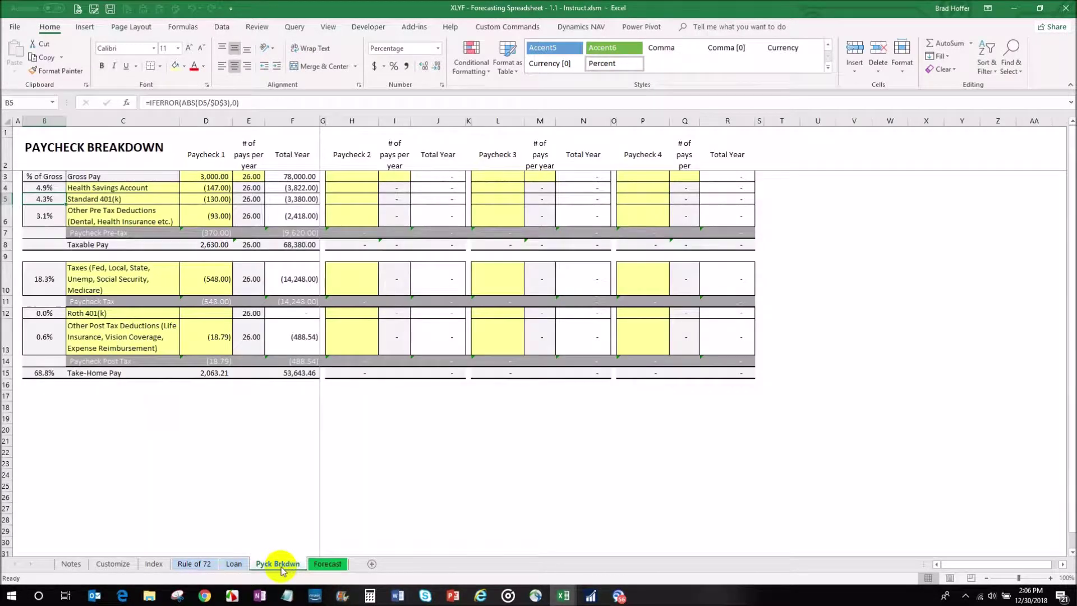
pyautogui.click(328, 565)
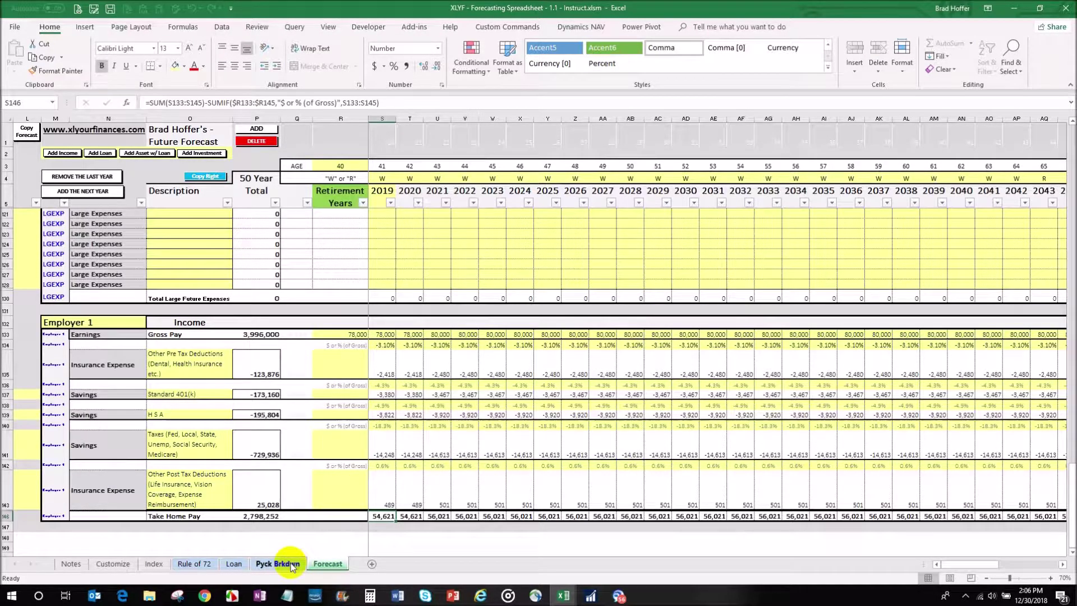
# Make the 2019 Other Post Tax Deductions rate negative, -0.626333333333333%, copy it across the remaining years, and check 2019 Take Home Pay.
pyautogui.click(382, 466)
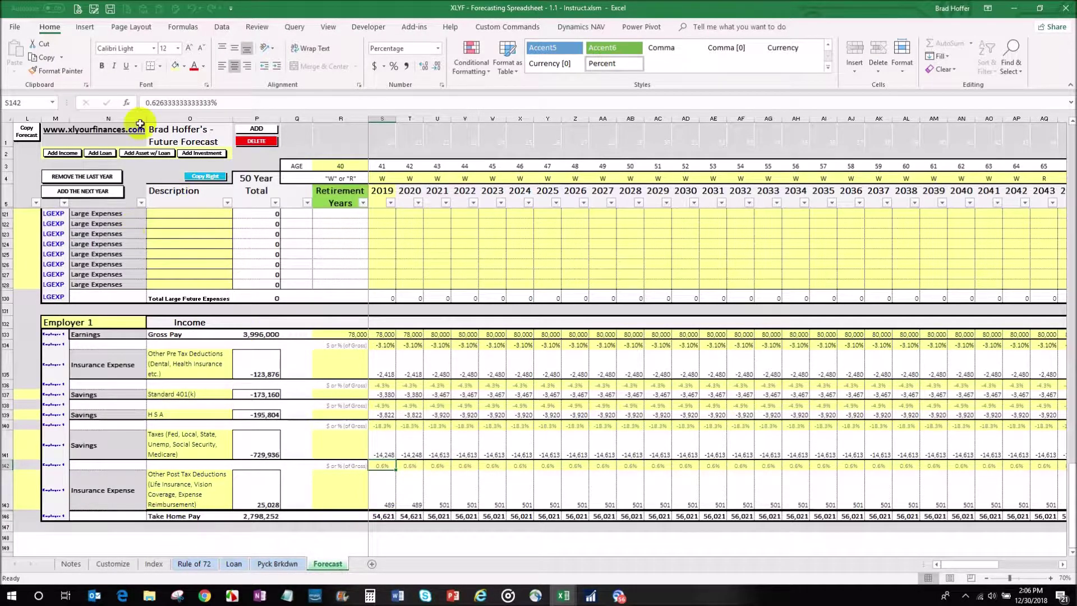
pyautogui.click(146, 103)
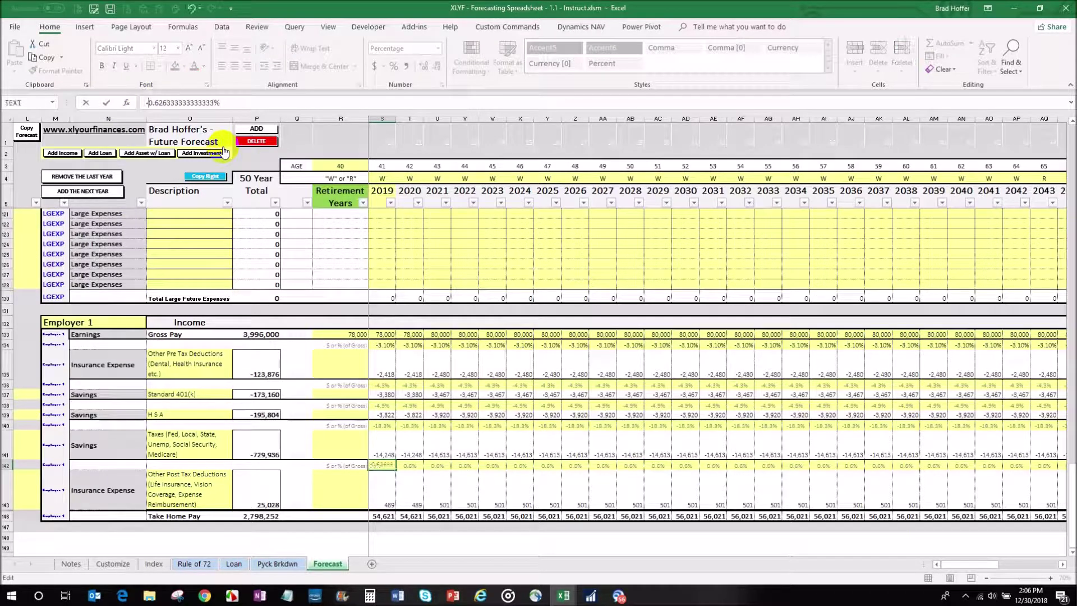
pyautogui.click(388, 466)
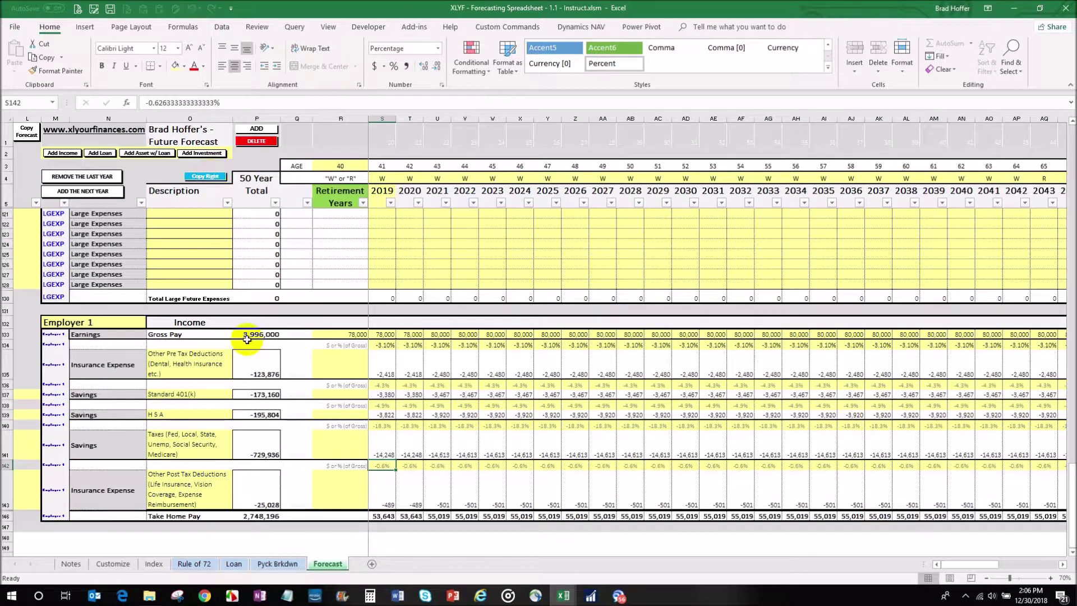
pyautogui.click(380, 516)
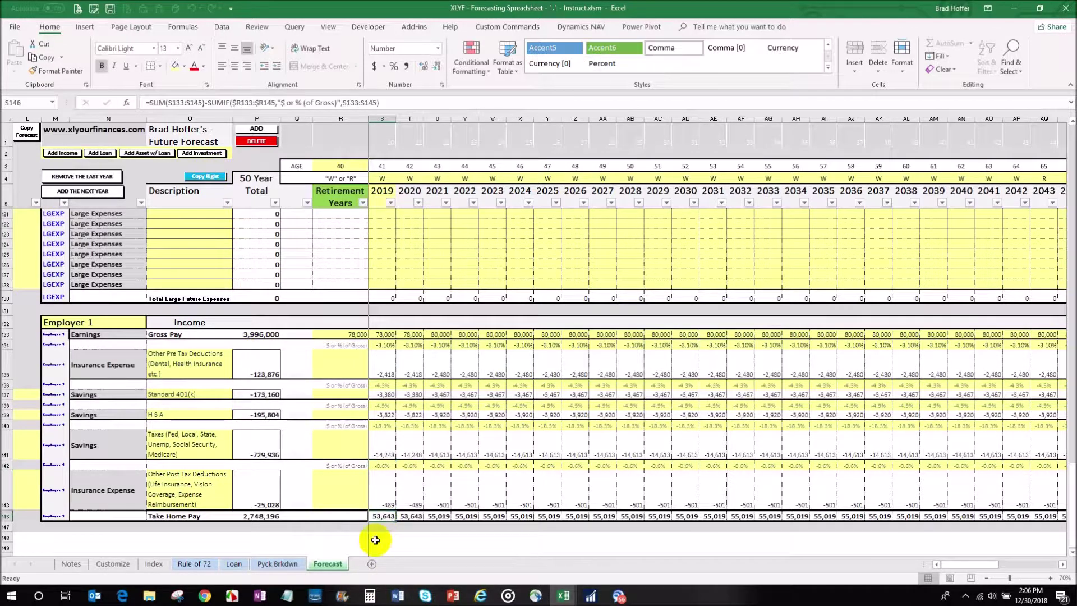
# Compare the yearly Take-Home Pay on Pyck Brkdwn with Employer 1's 2019 Take Home Pay on Forecast, and check the 2021 Gross Pay.
pyautogui.click(275, 564)
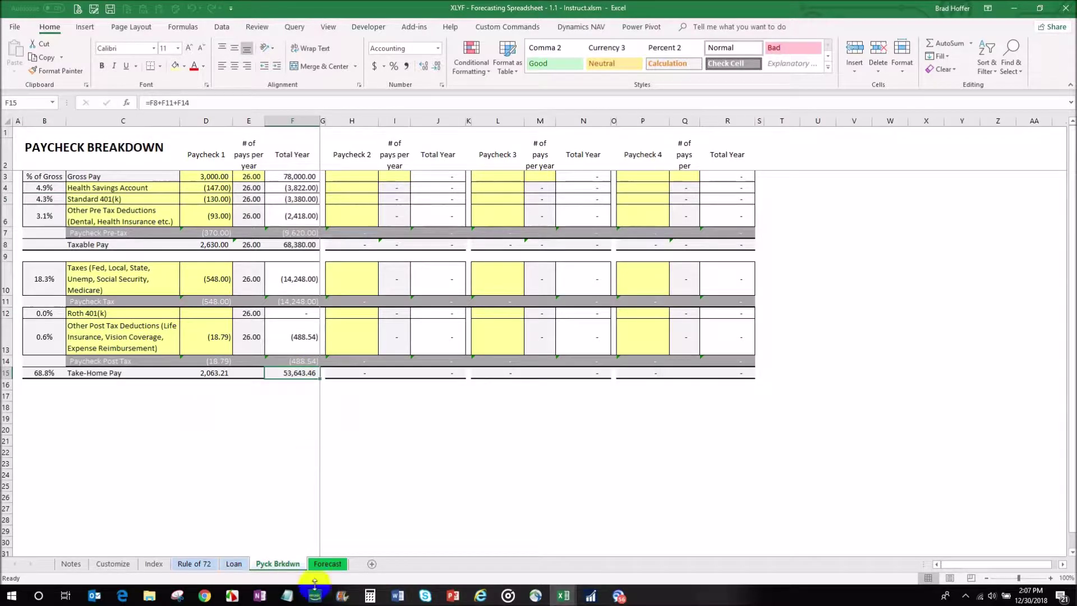
pyautogui.click(327, 564)
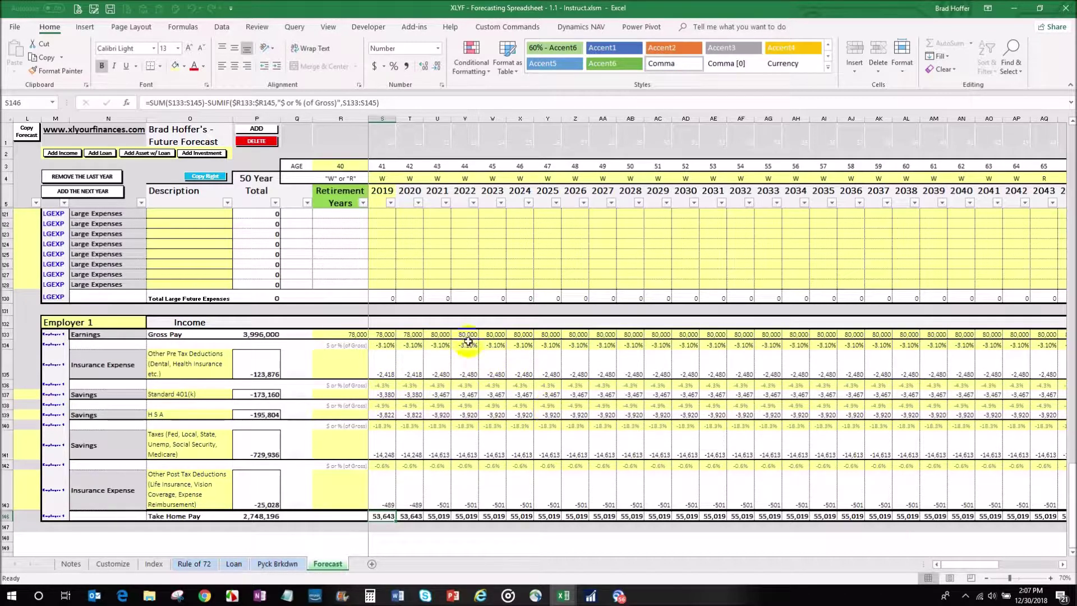
pyautogui.click(437, 334)
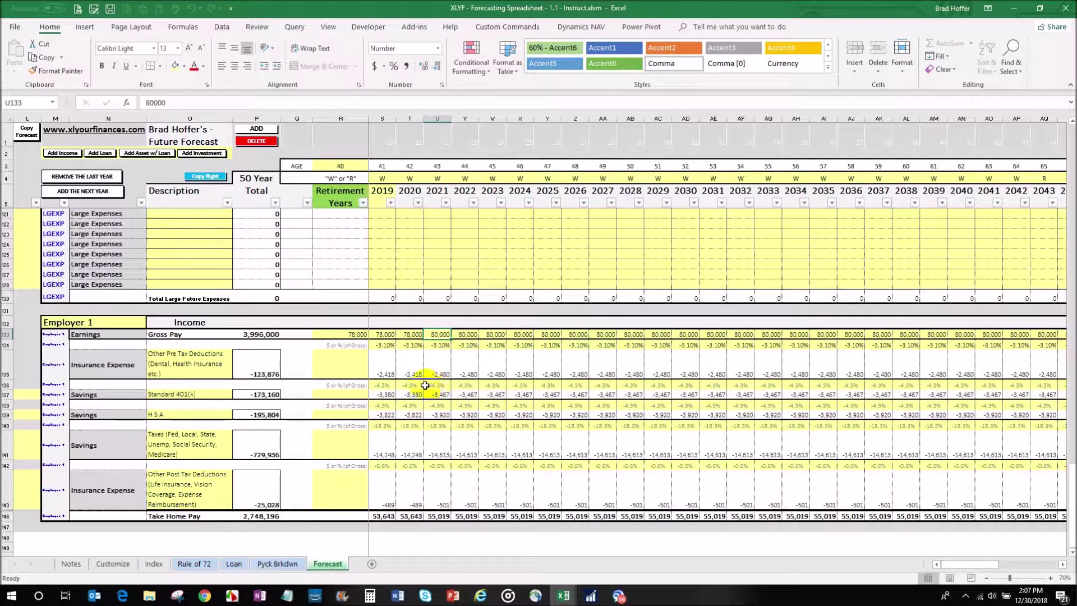
# Set Employer 1's 2021 Standard 401(k) rate to -5.0% and copy it across the remaining years.
pyautogui.click(443, 384)
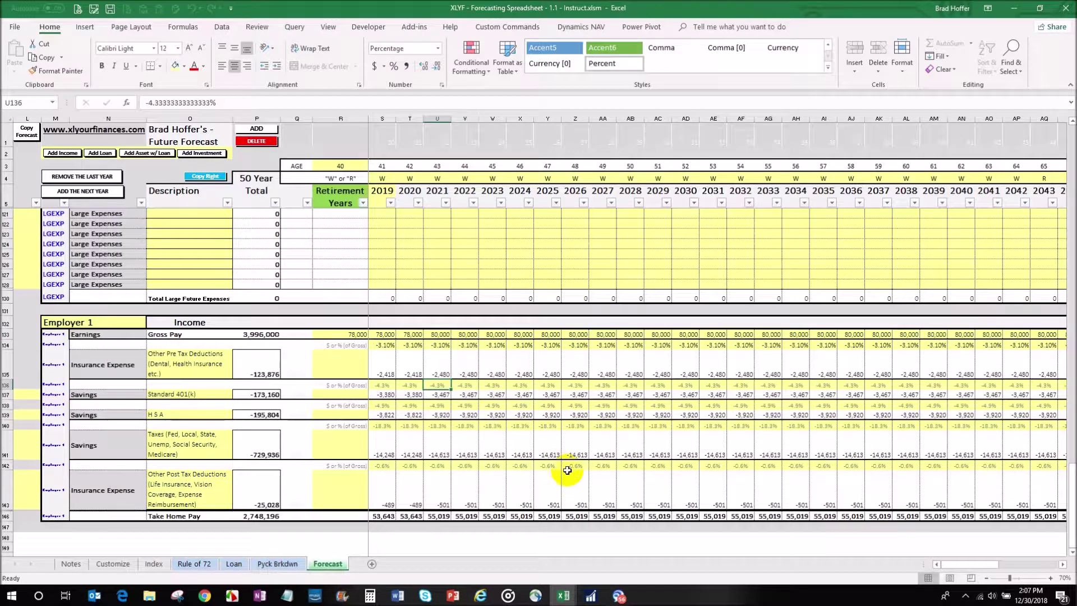
pyautogui.write('-')
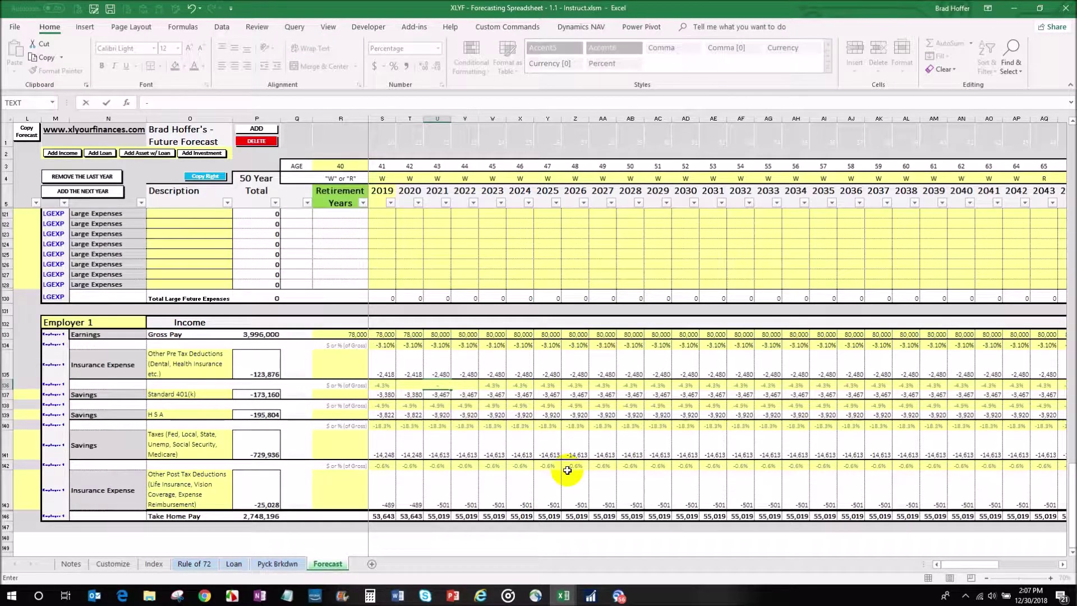
pyautogui.write('5.0%')
pyautogui.press('Return')
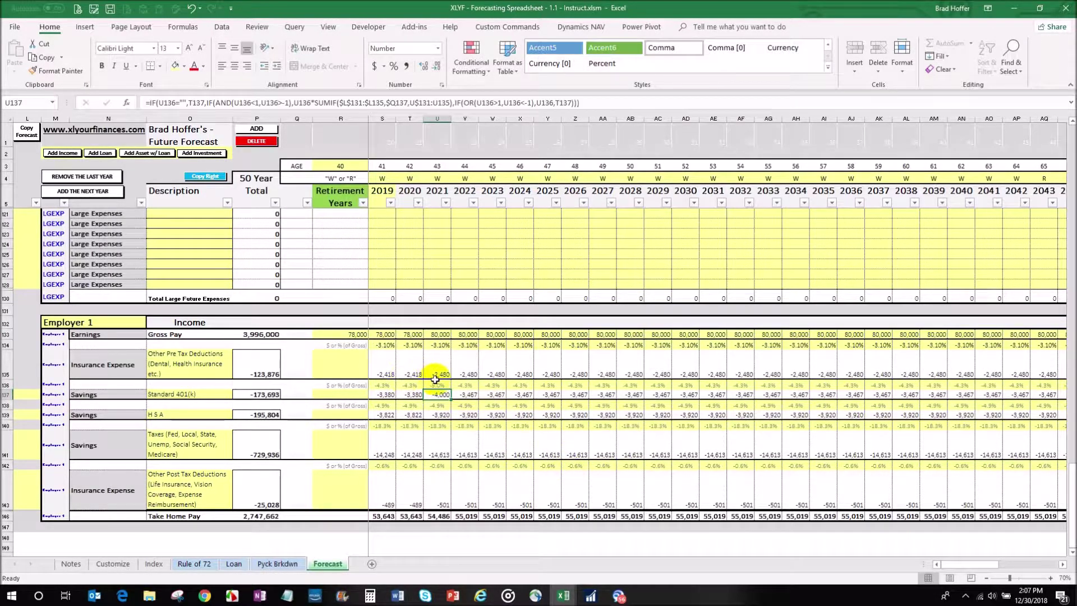
pyautogui.click(437, 385)
pyautogui.click(208, 177)
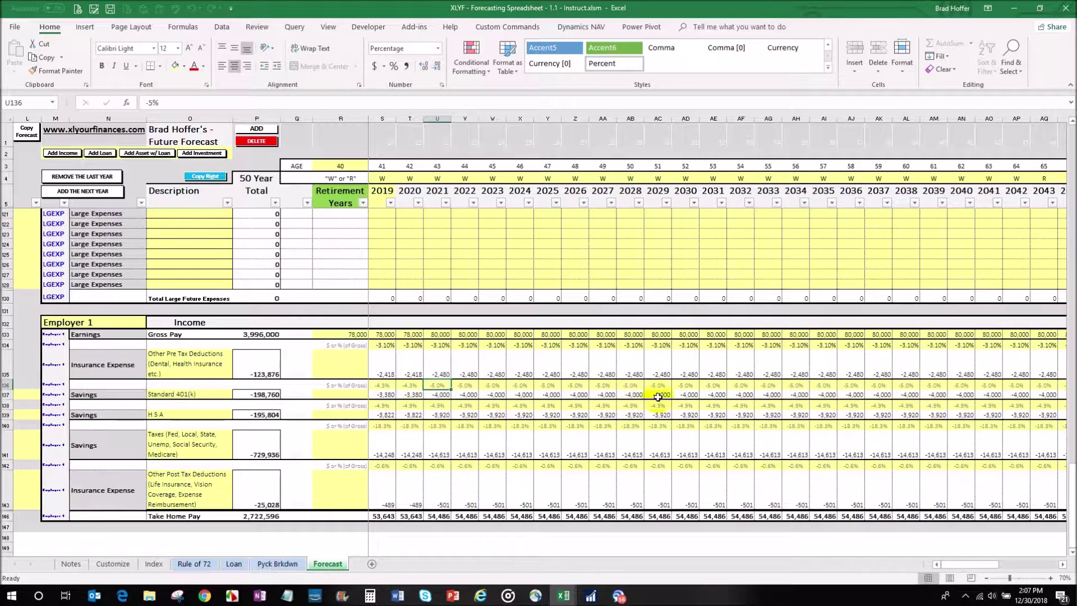
# Set Employer 1's Gross Pay to 0 in 2043, the first retirement year, and copy it across the remaining years.
pyautogui.moveTo(948, 564); pyautogui.dragTo(976, 565)
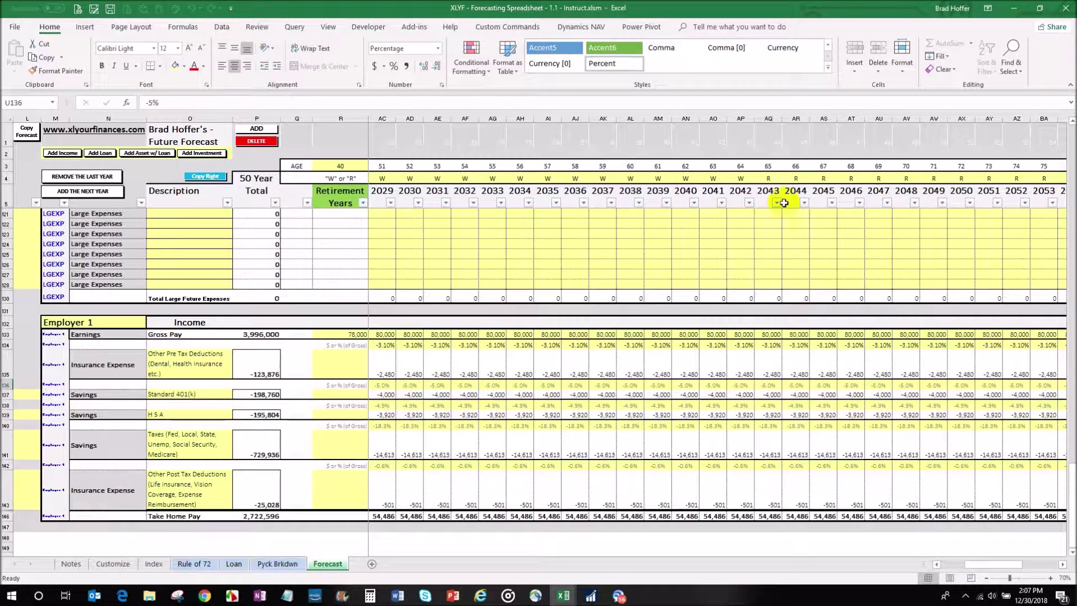
pyautogui.click(761, 334)
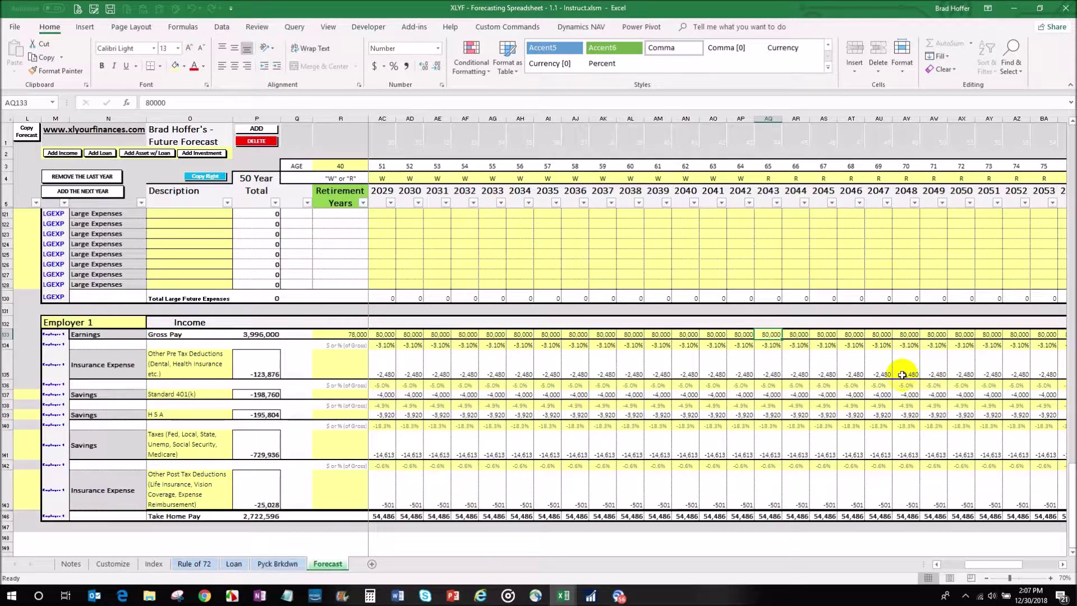
pyautogui.write('0')
pyautogui.press('Return')
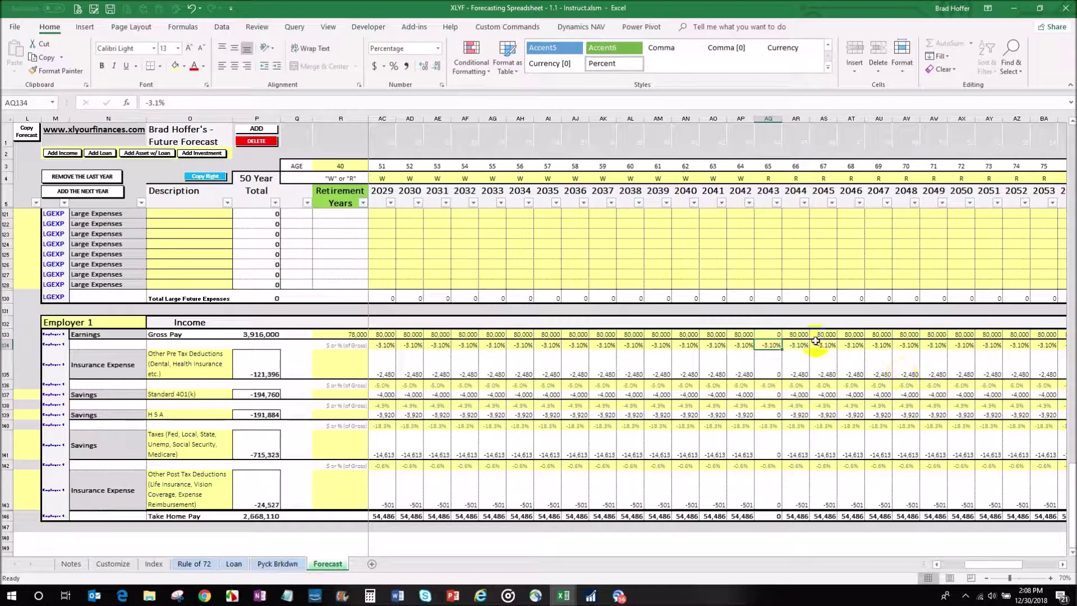
pyautogui.click(766, 333)
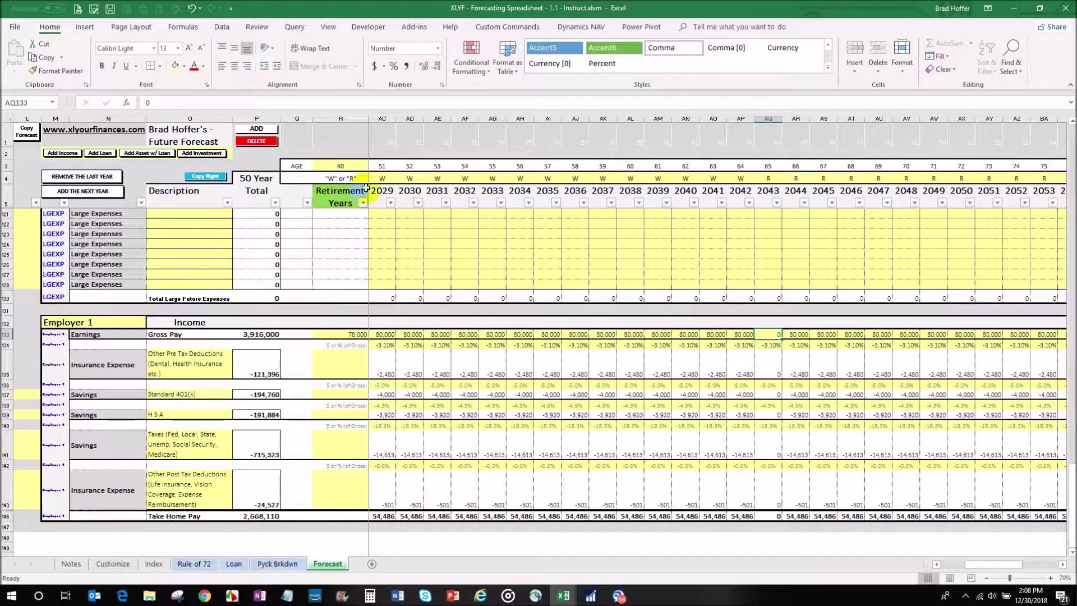
pyautogui.click(205, 176)
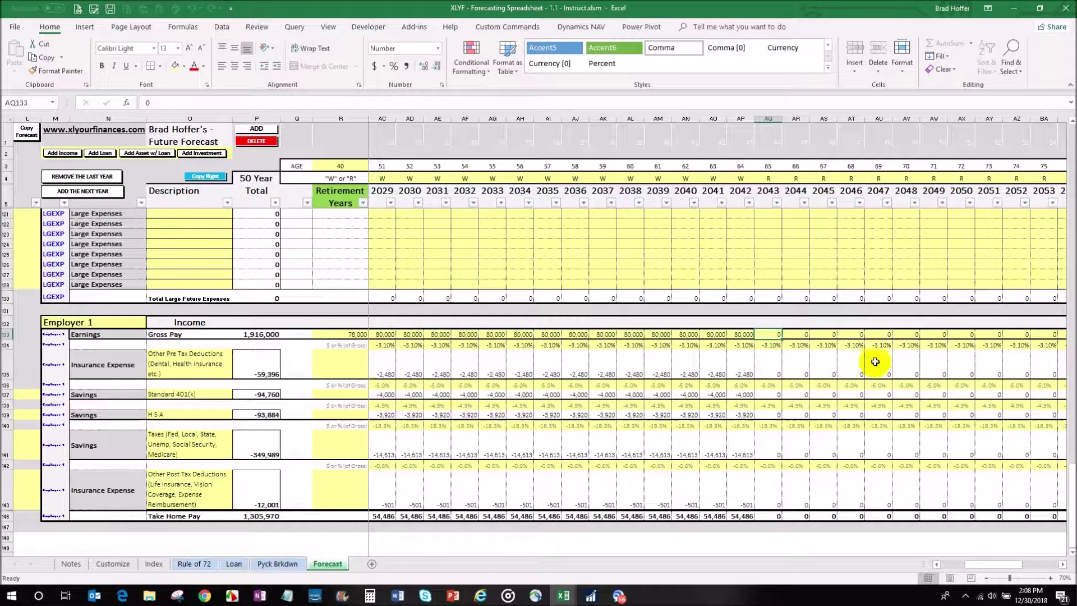
# Set the 2043 Other Pre Tax Deductions and Standard 401(k) rates to 0% and copy both across the remaining years.
pyautogui.click(770, 345)
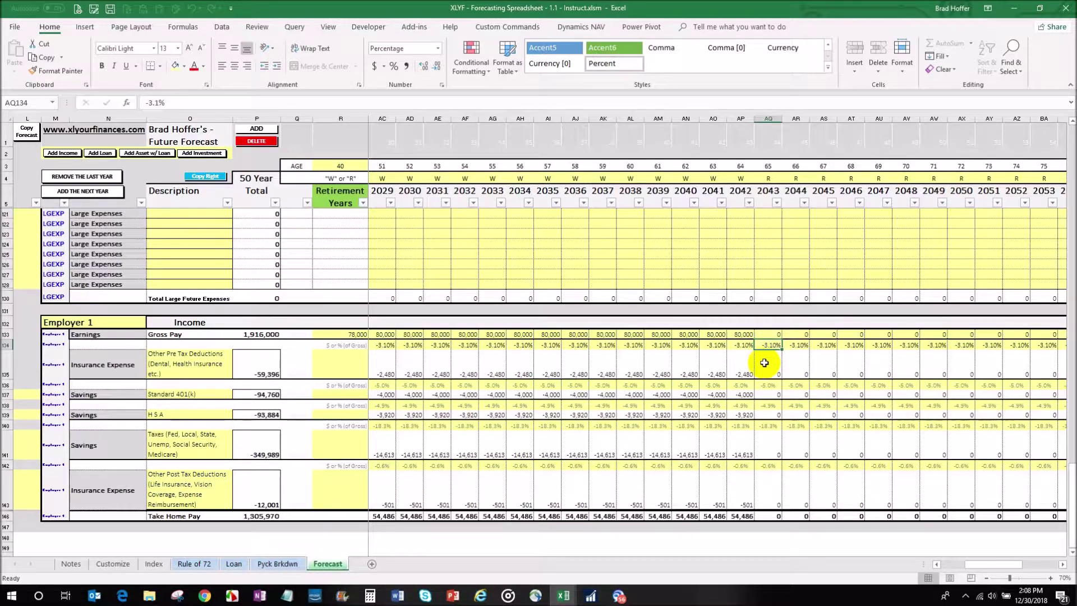
pyautogui.write('0')
pyautogui.press('Return')
pyautogui.press('Up')
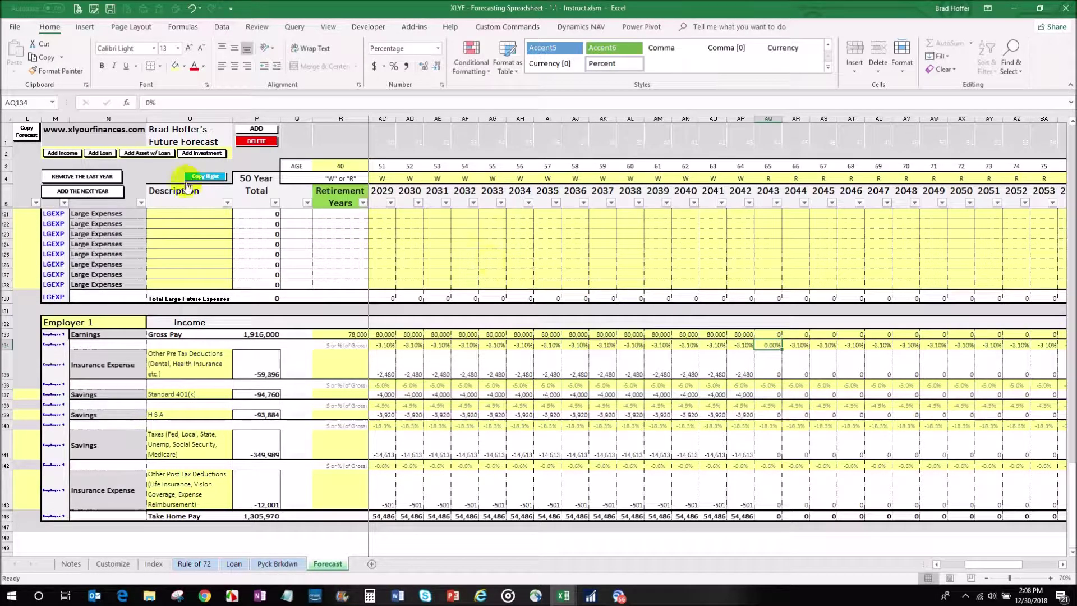
pyautogui.click(768, 385)
pyautogui.write('0')
pyautogui.click(205, 176)
# Set the 2043 H S A and Taxes rates to 0% and copy both across the remaining years.
pyautogui.click(772, 407)
pyautogui.write('0')
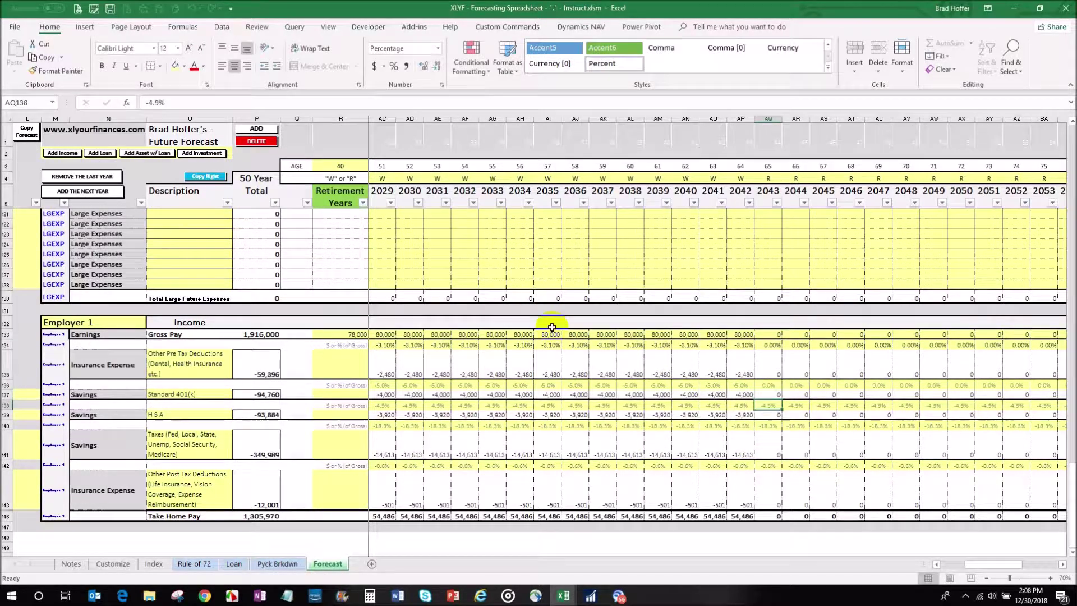
pyautogui.click(205, 176)
pyautogui.click(768, 426)
pyautogui.write('0')
pyautogui.click(213, 178)
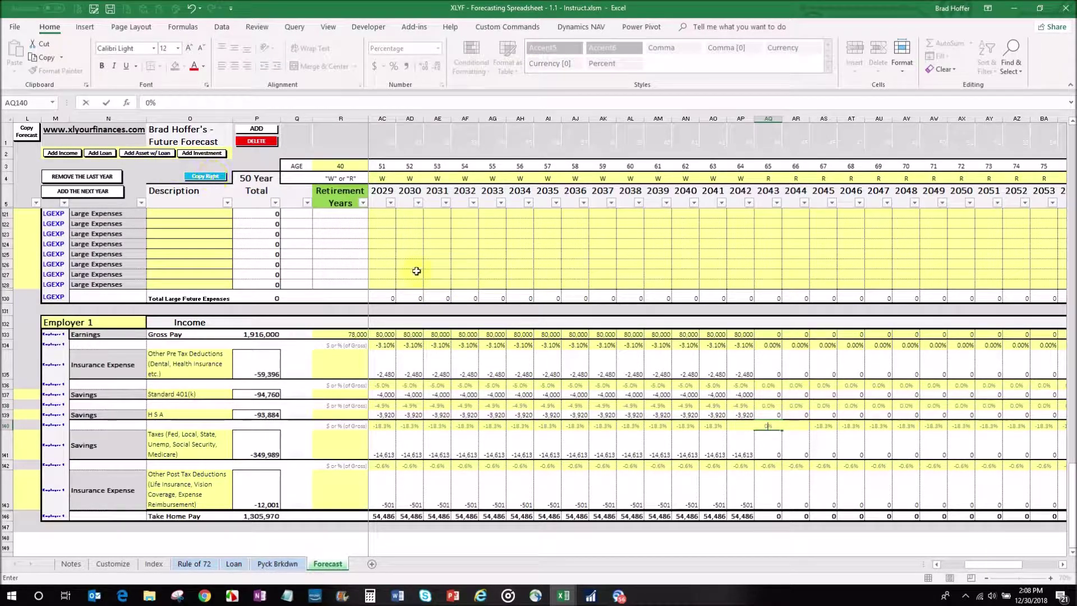
# Set the 2043 Other Post Tax Deductions rate to 0%, copy it across the remaining years, and check the 50 Year Total of Gross Pay.
pyautogui.click(766, 466)
pyautogui.write('0')
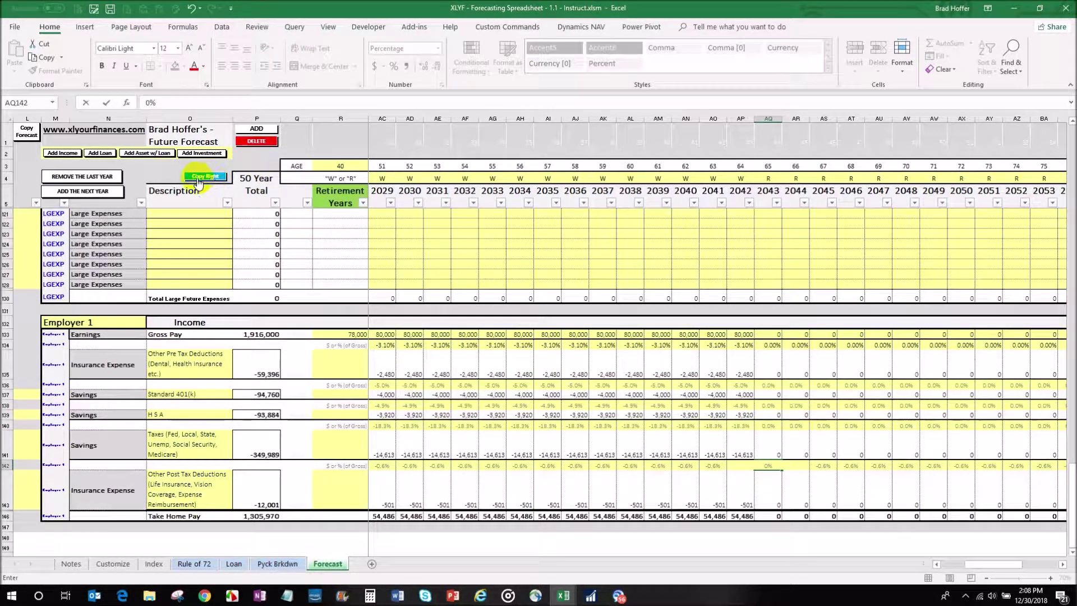
pyautogui.click(199, 178)
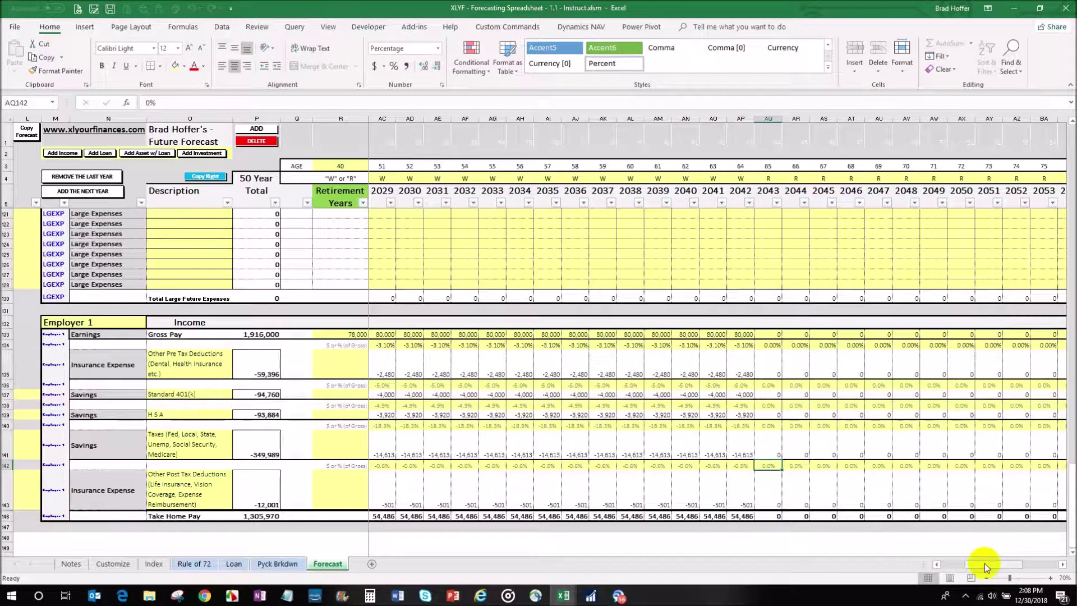
pyautogui.moveTo(984, 563); pyautogui.dragTo(947, 566)
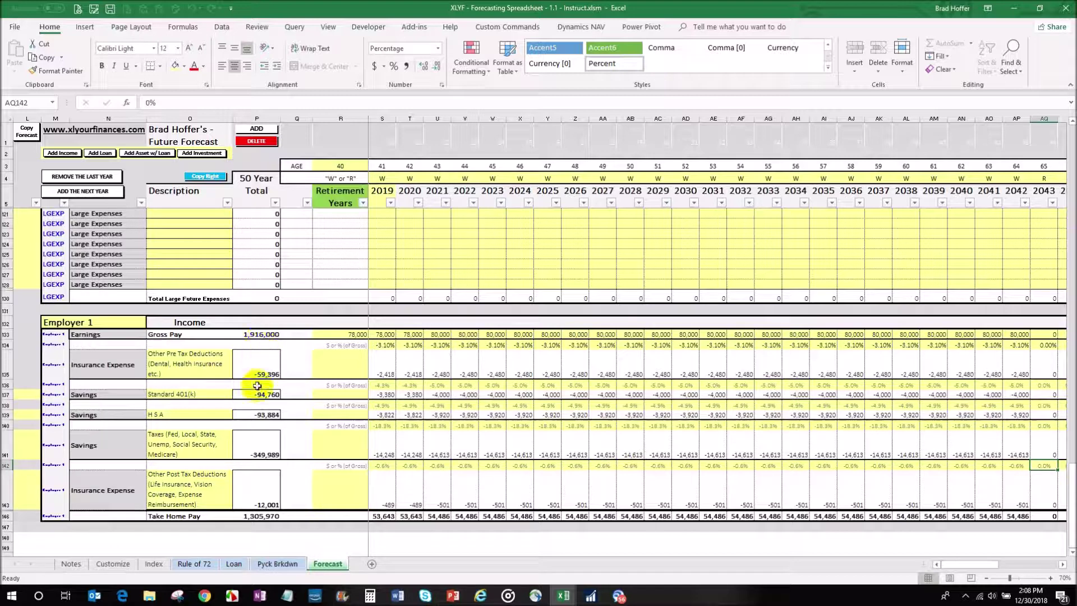
pyautogui.click(254, 334)
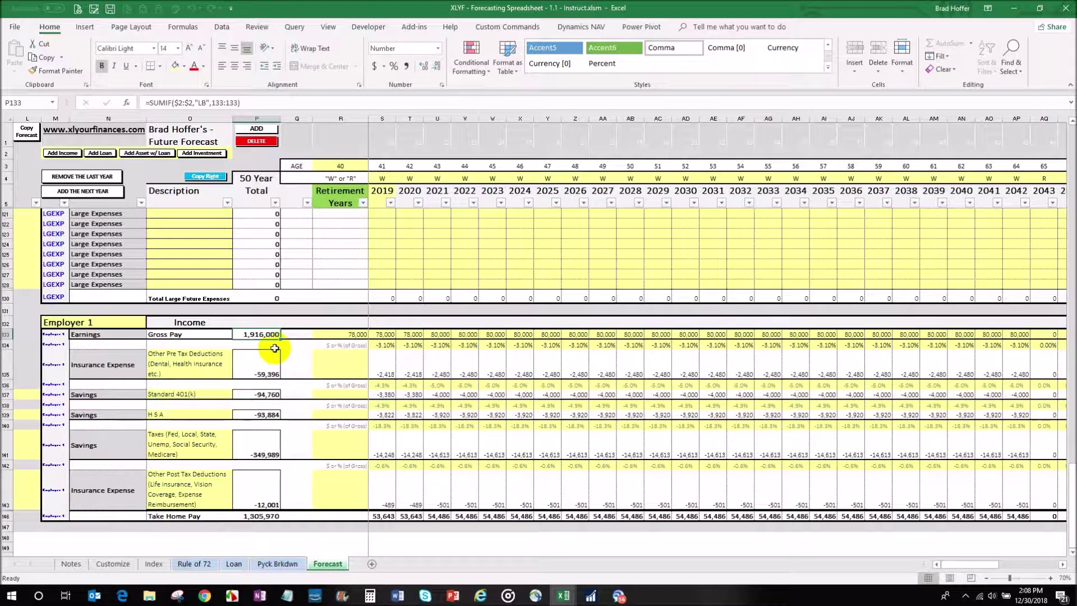
# Make the 2022 Gross Pay grow 1.5% over 2021 with the formula =U133*1.015, and copy it across the remaining years.
pyautogui.click(465, 334)
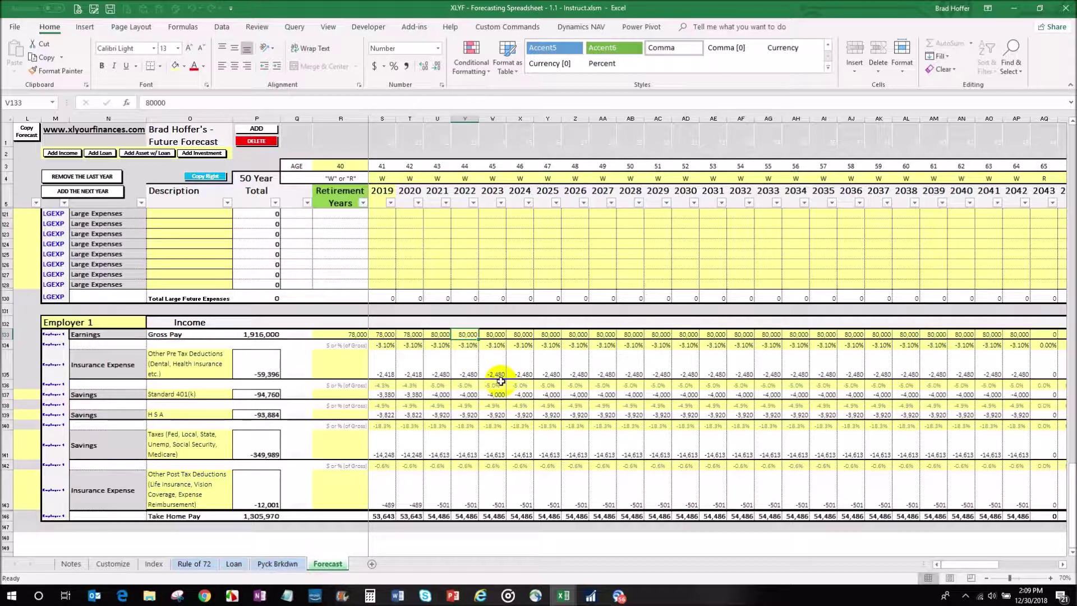
pyautogui.write('=')
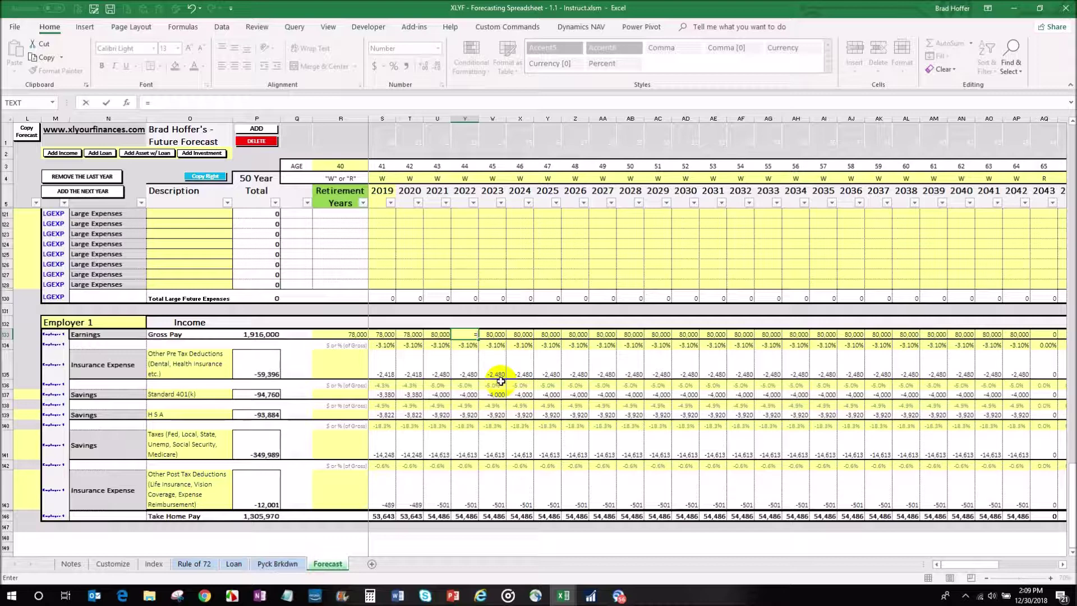
pyautogui.click(437, 334)
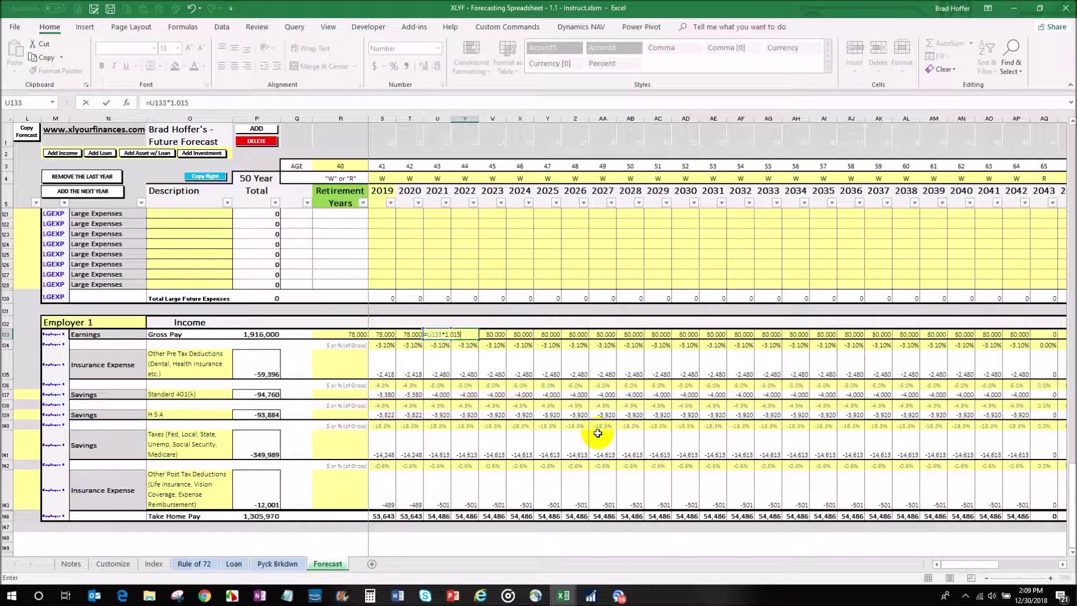
pyautogui.press('Return')
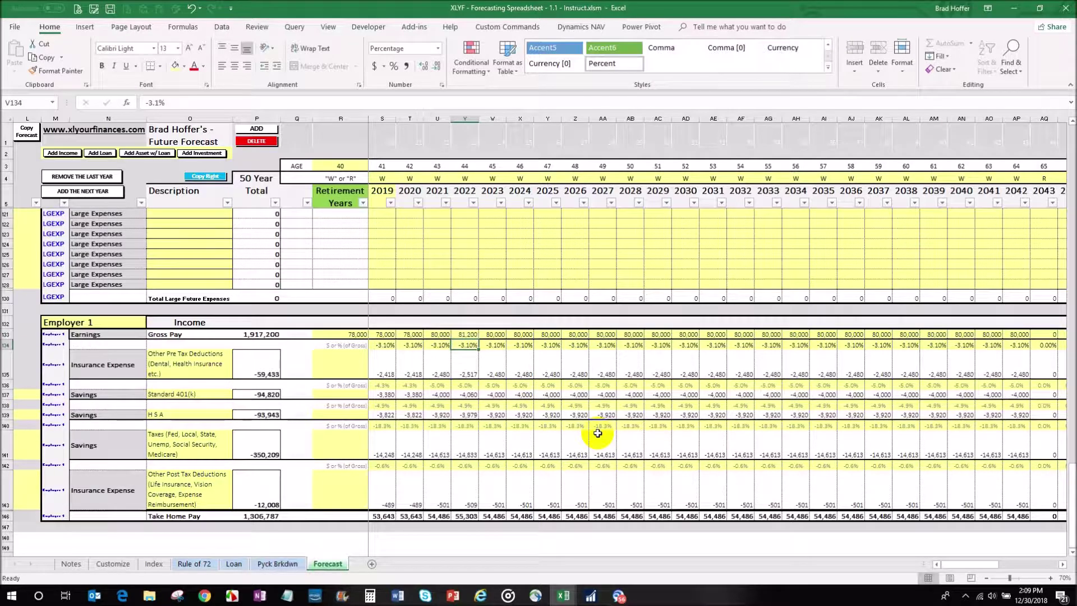
pyautogui.click(467, 333)
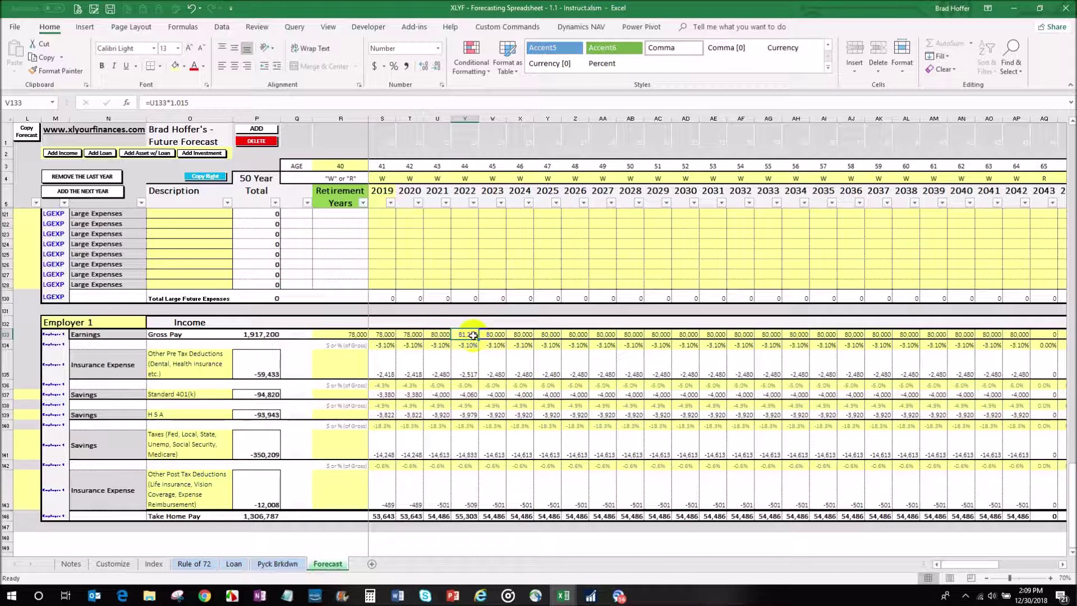
pyautogui.click(206, 177)
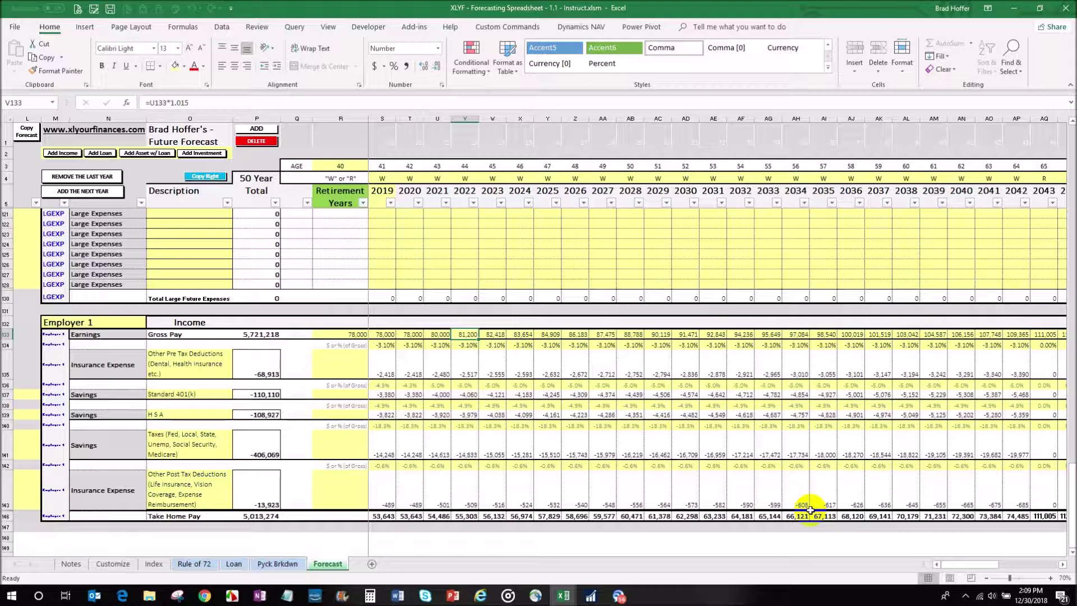
# Replace the 2043 Gross Pay formula with 0 so Employer 1's earnings stop at retirement.
pyautogui.moveTo(953, 564); pyautogui.dragTo(985, 563)
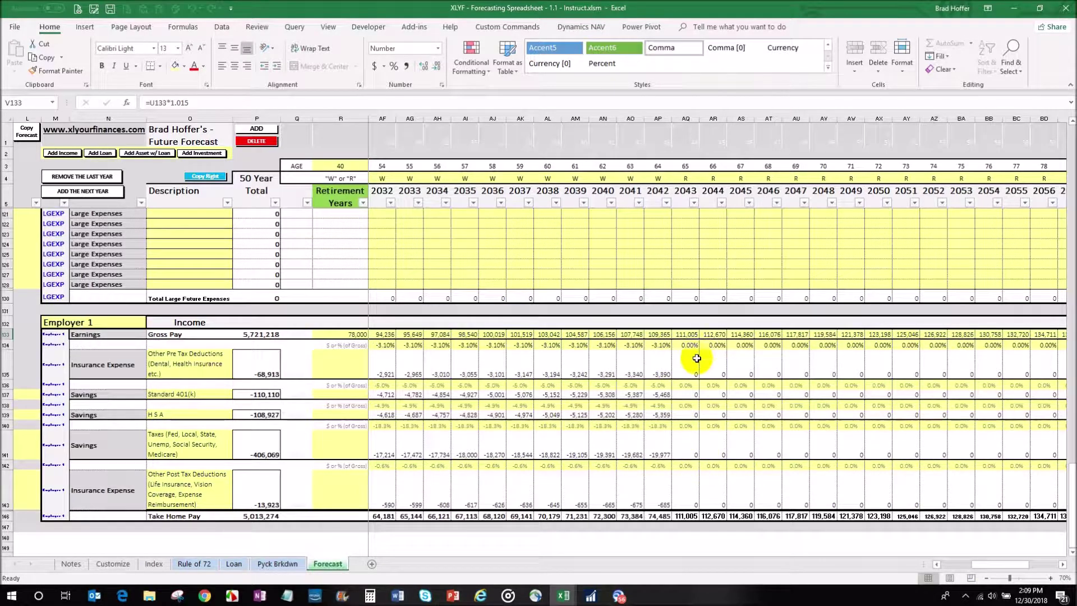
pyautogui.click(678, 334)
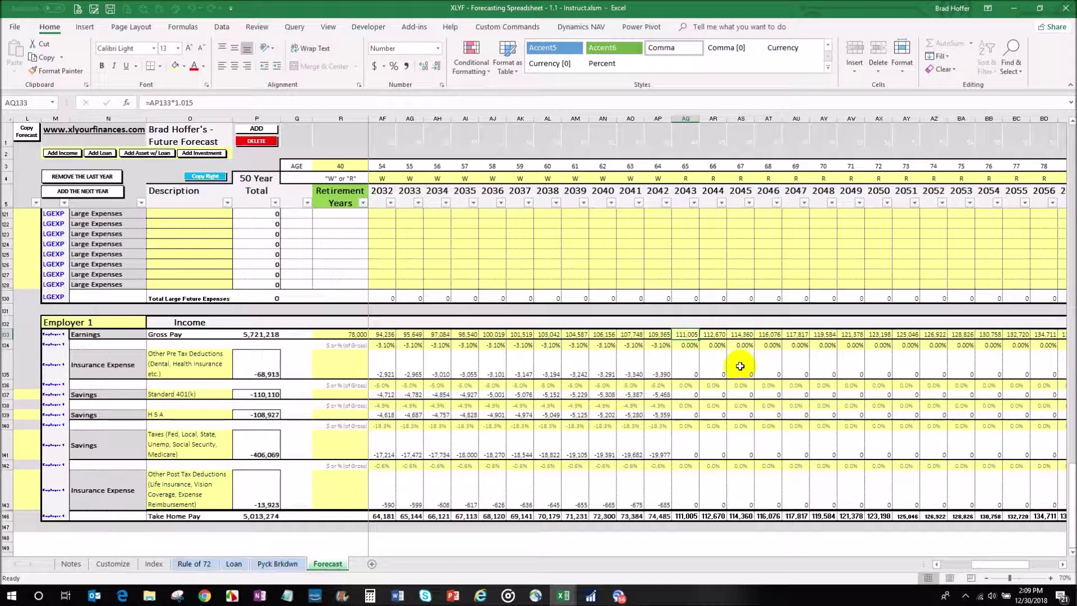
pyautogui.write('0')
pyautogui.press('Return')
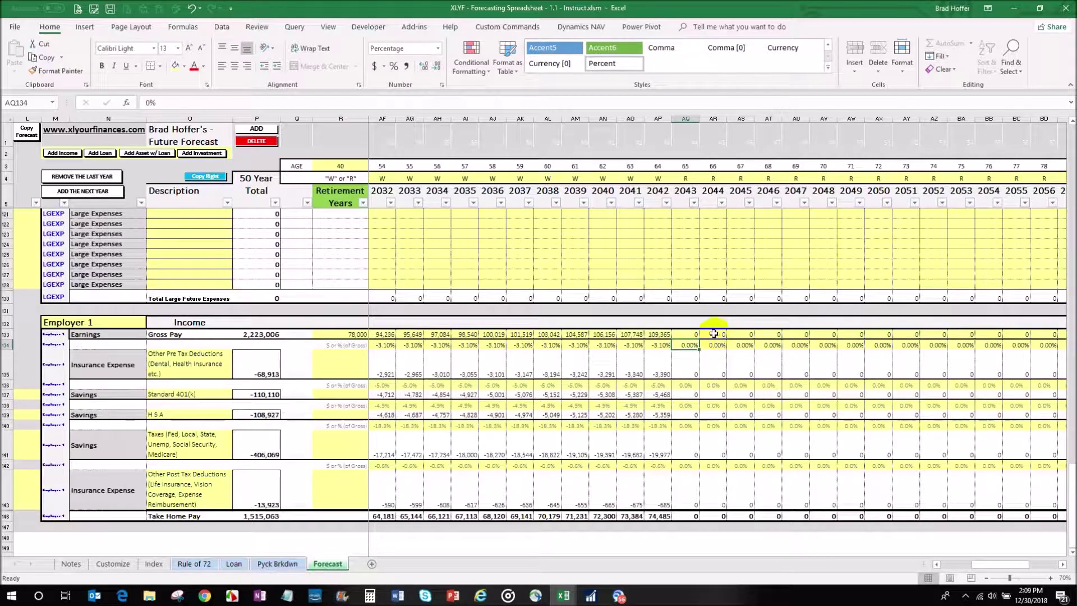
# Set the 2030 Gross Pay equal to 2029 with =AC133 and fill the formula through 2042.
pyautogui.moveTo(978, 564); pyautogui.dragTo(931, 566)
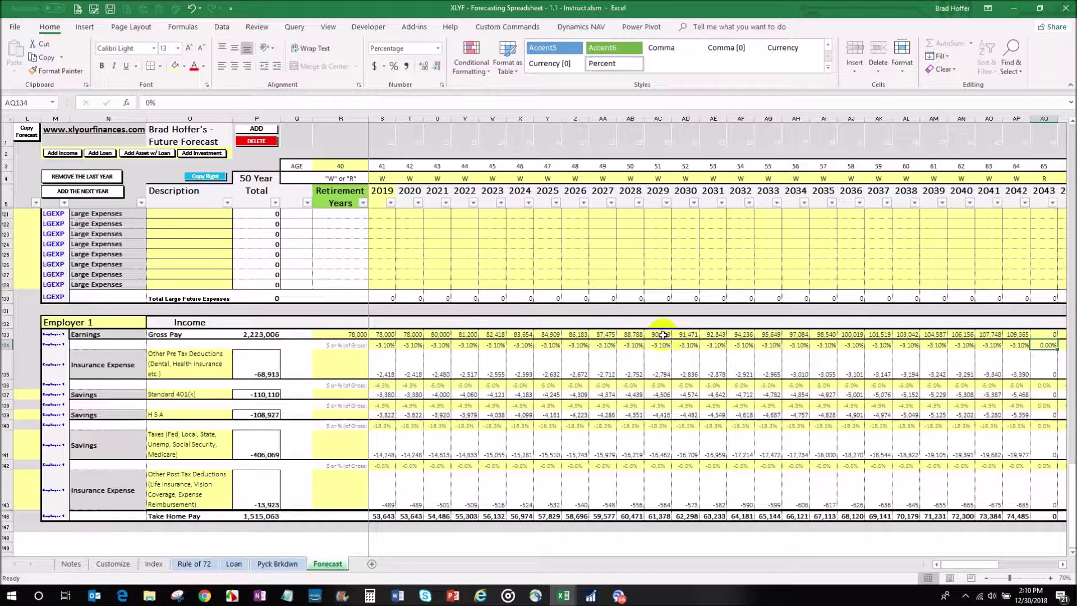
pyautogui.click(685, 335)
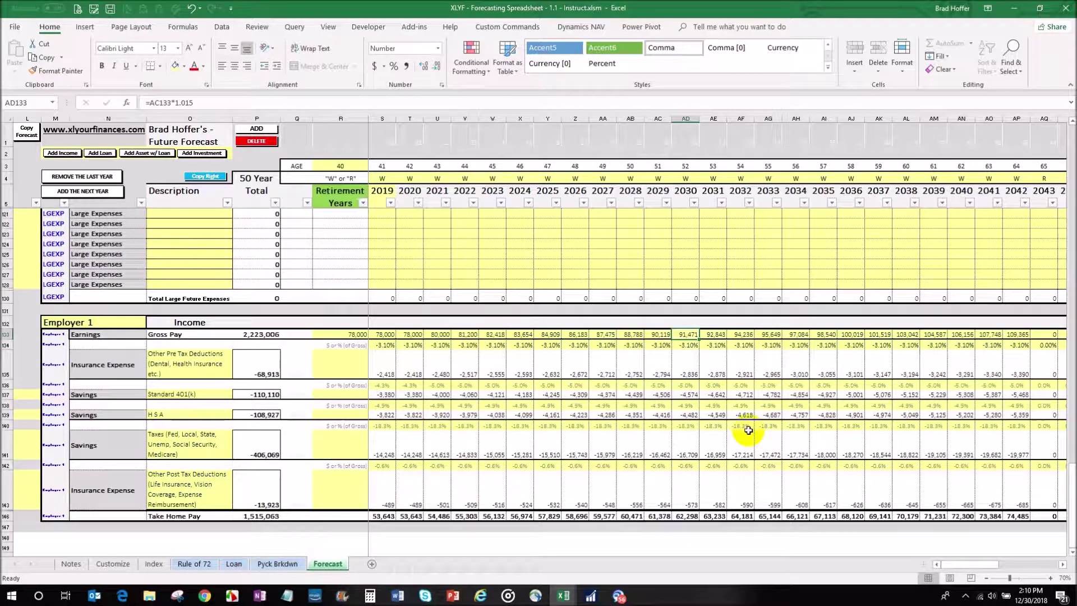
pyautogui.write('=')
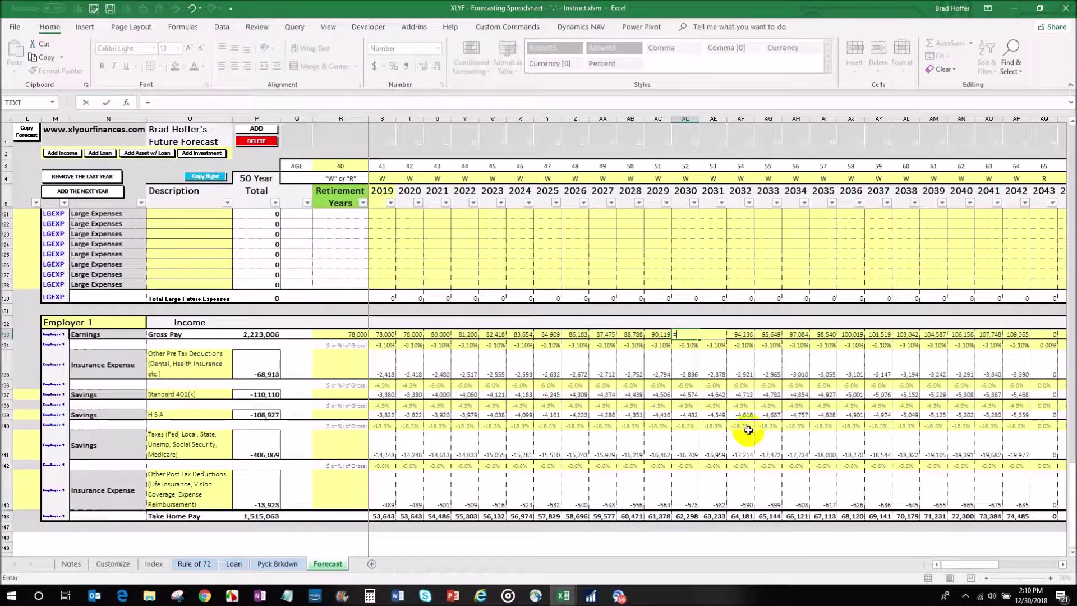
pyautogui.press('Left')
pyautogui.press('Return')
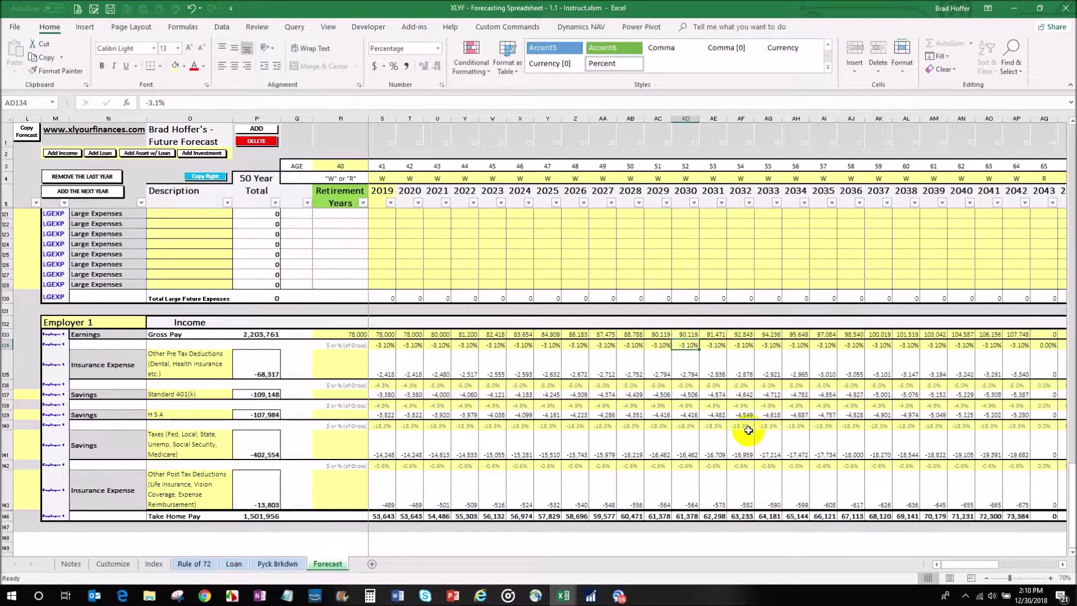
pyautogui.click(696, 335)
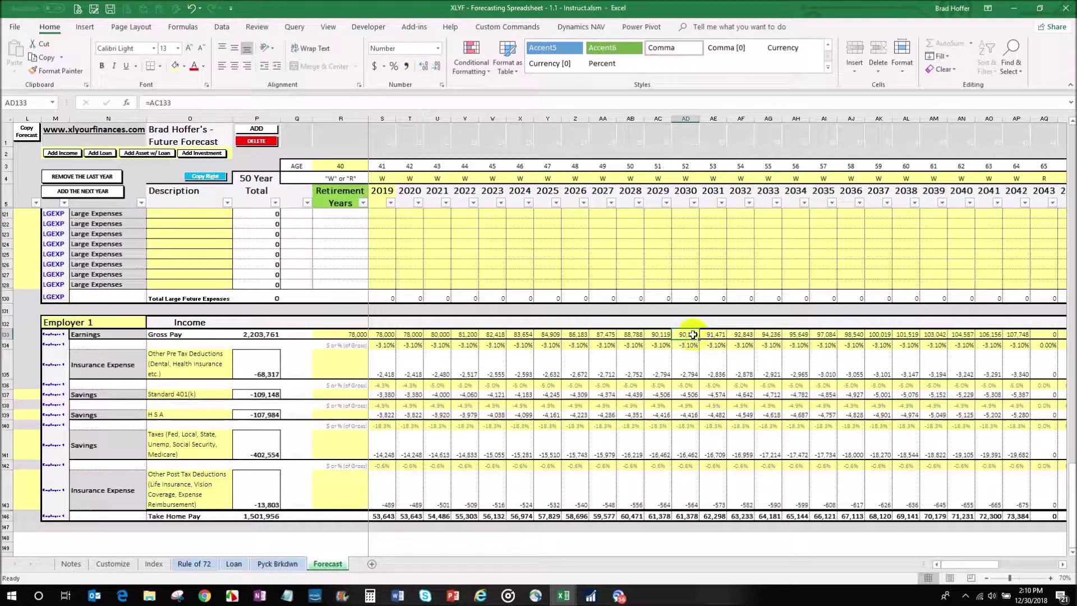
pyautogui.moveTo(699, 340); pyautogui.dragTo(1017, 346)
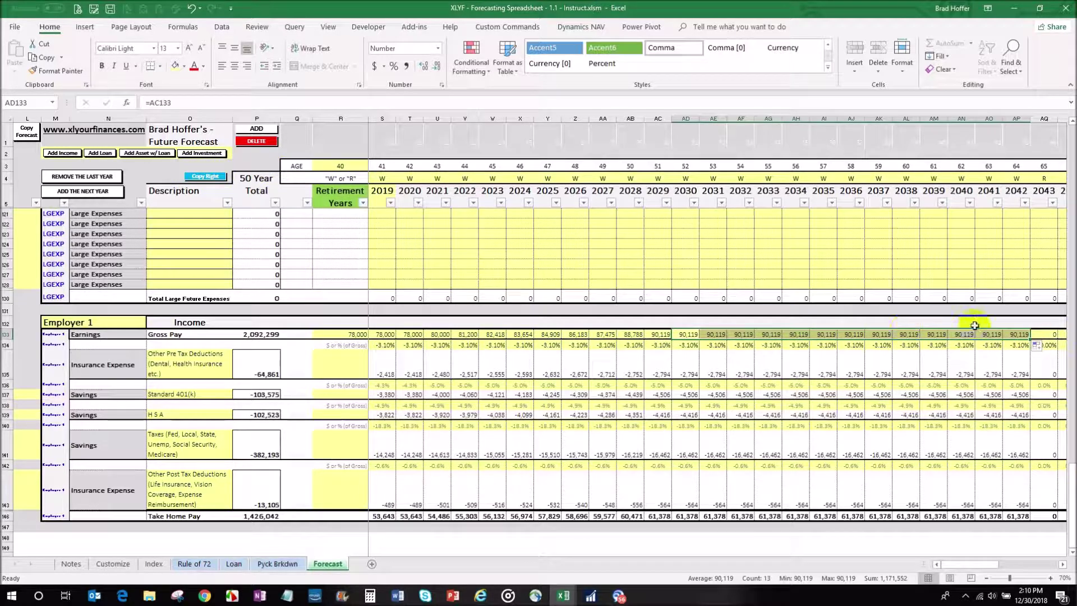
pyautogui.click(1019, 336)
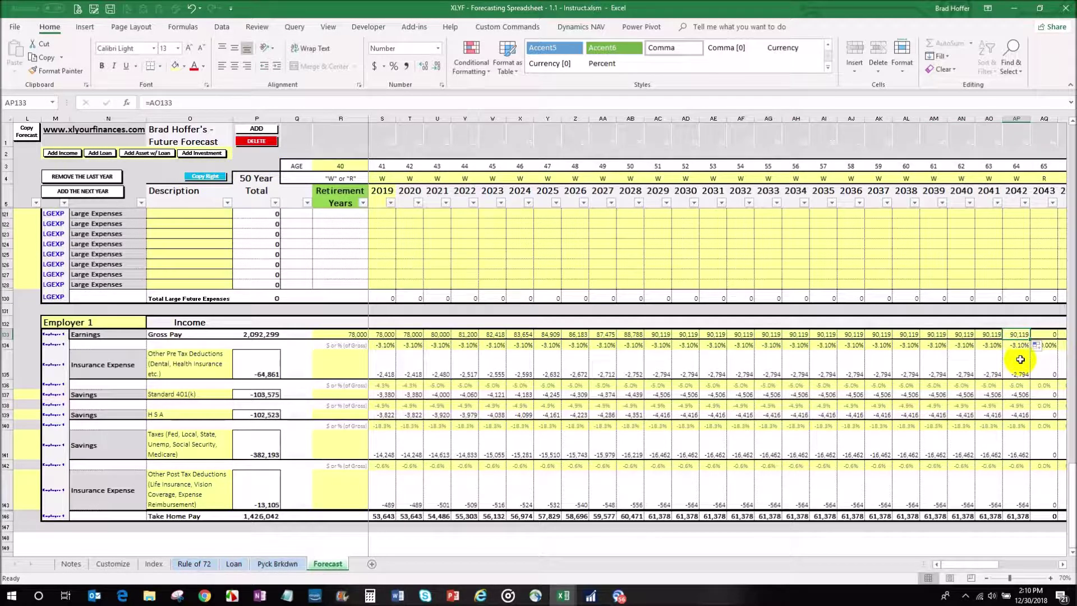
pyautogui.click(356, 366)
pyautogui.press('Right')
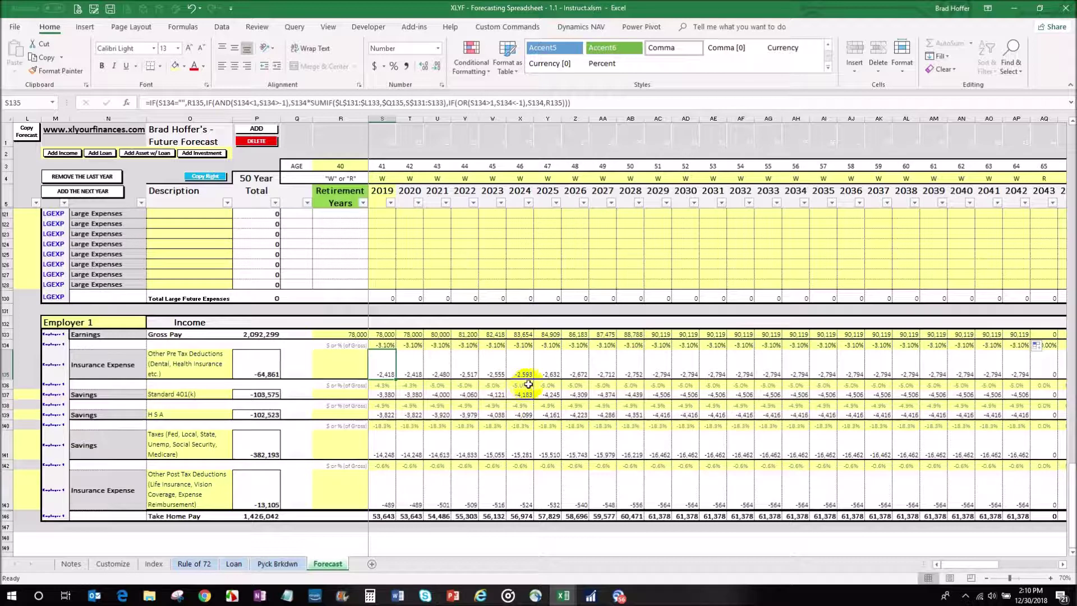
# Set Employer 1's 2026 Standard 401(k) contribution rate to -6% of gross and copy it across through 2042.
pyautogui.click(569, 386)
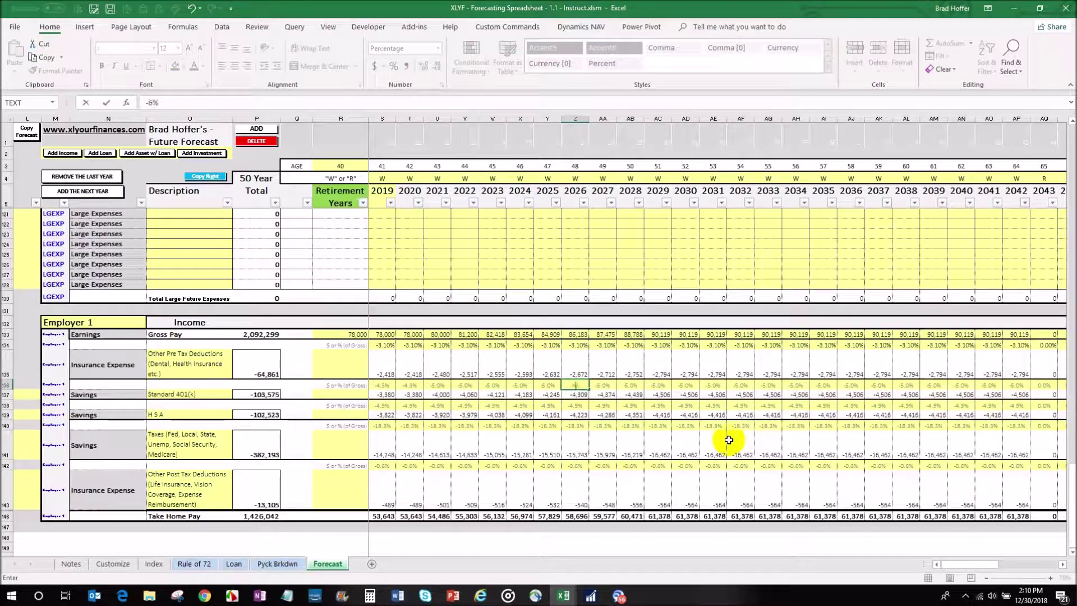
pyautogui.write('-6')
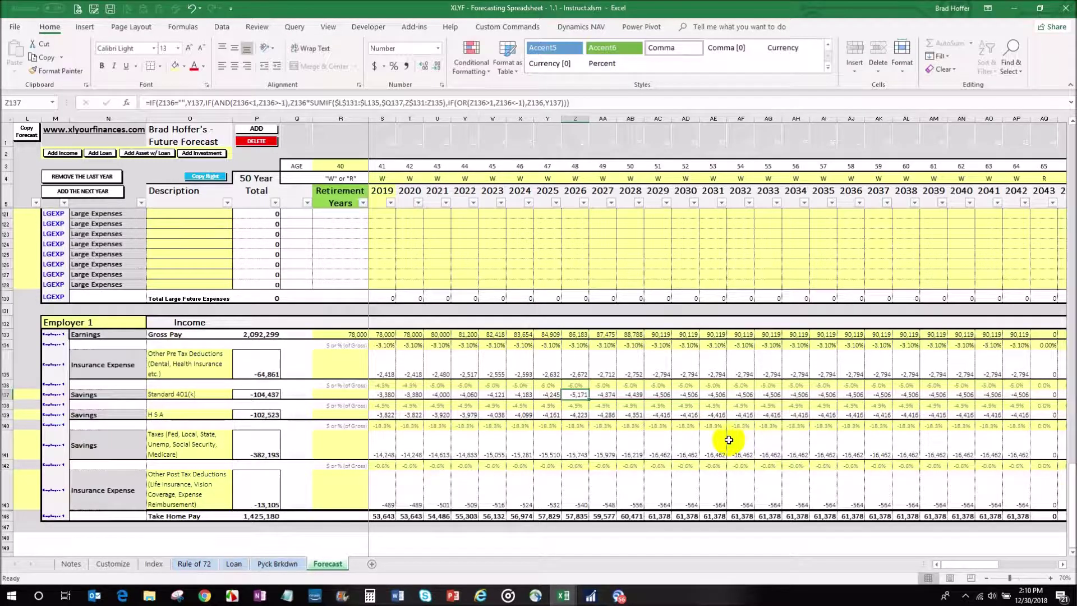
pyautogui.click(585, 386)
pyautogui.moveTo(585, 387); pyautogui.dragTo(1025, 394)
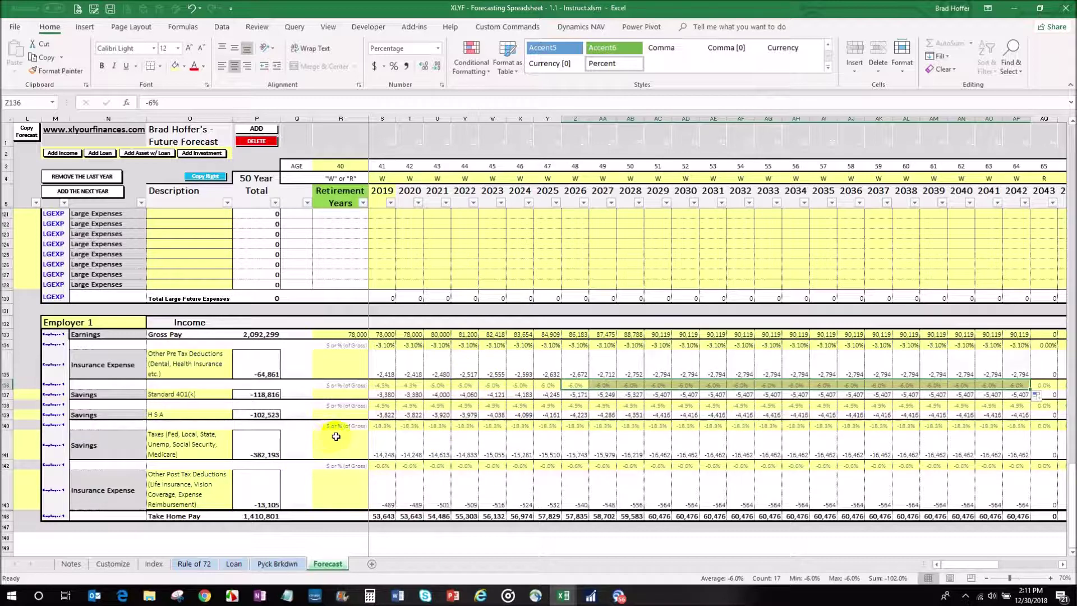
pyautogui.scroll(-1, 347, 425)
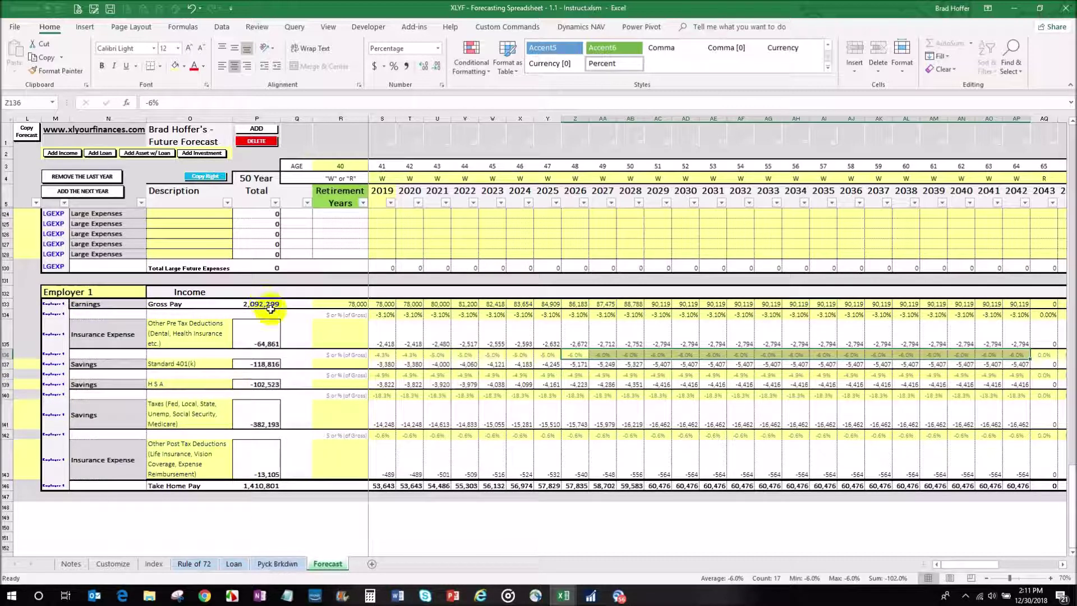
pyautogui.scroll(1, 271, 308)
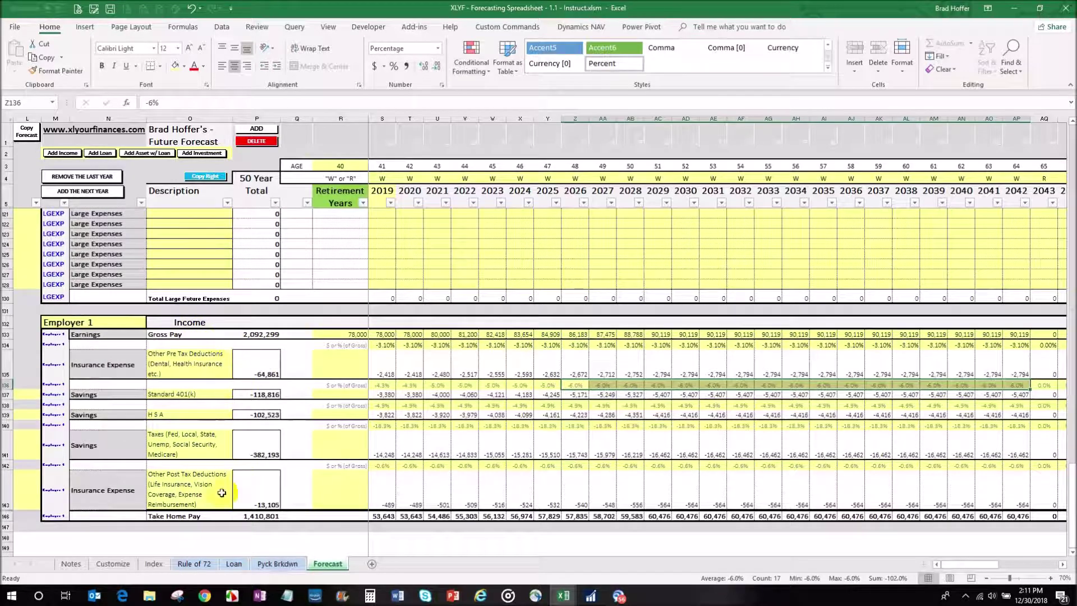